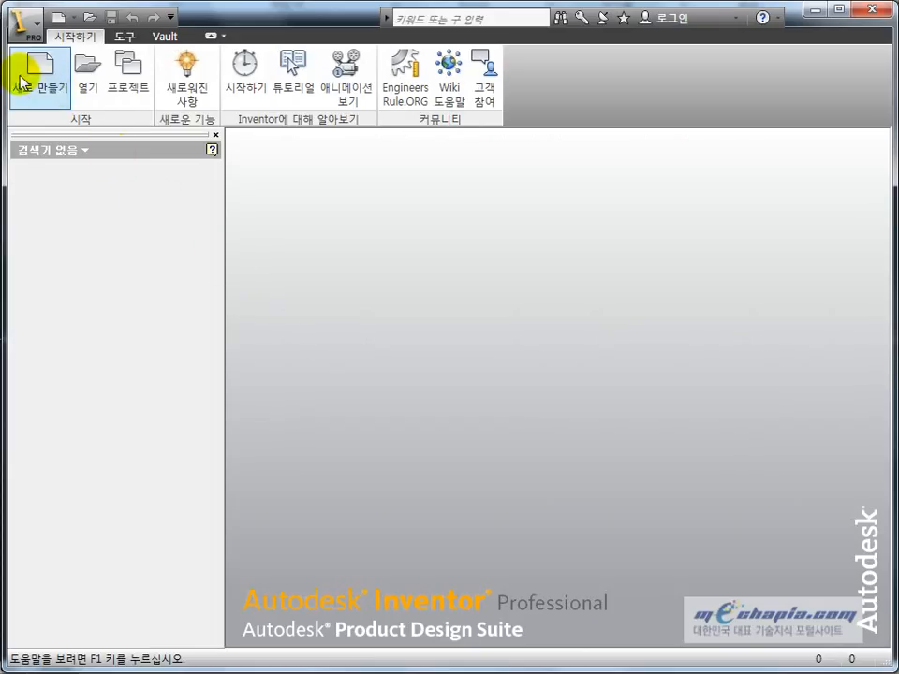
Create a new sheet metal part from the default Sheet Metal.ipt template.
left_click(17, 71)
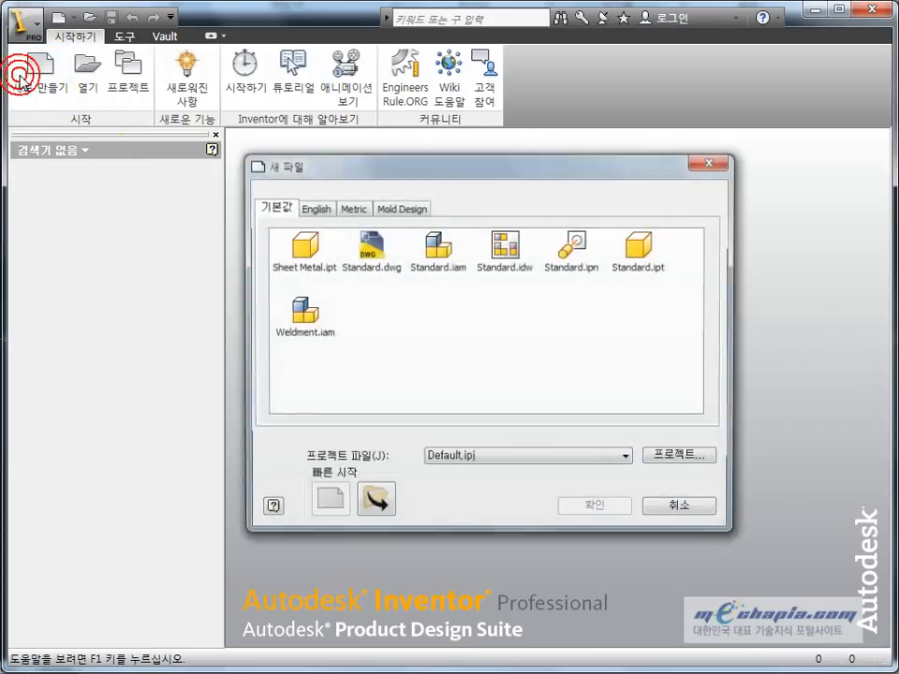
double_click(304, 248)
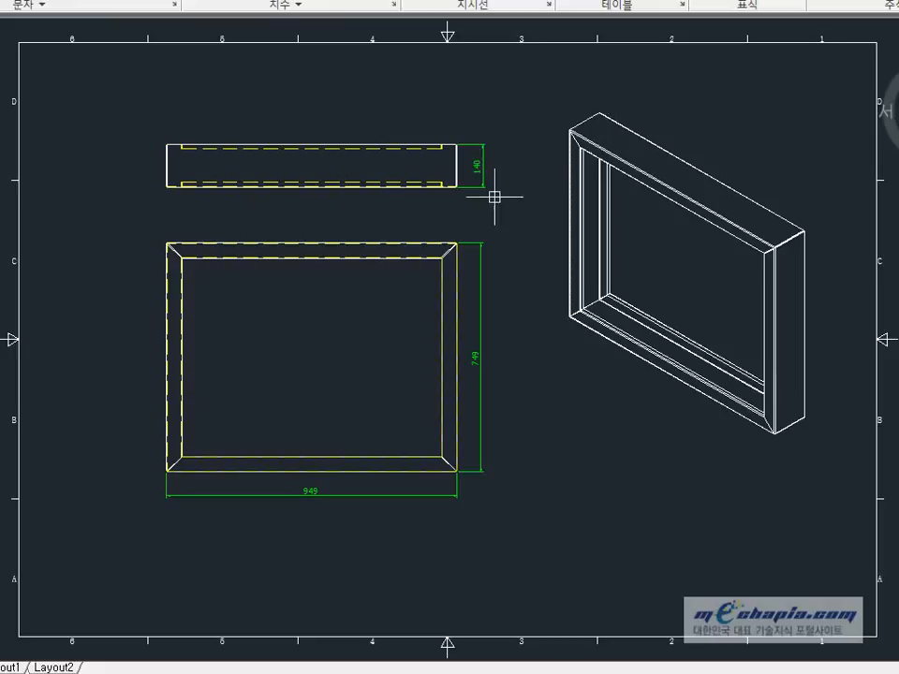
Switch to the AutoCAD frame drawing and examine its orthographic and isometric views, overall dimensions and mitred corners.
scroll(460, 249, "up", 6)
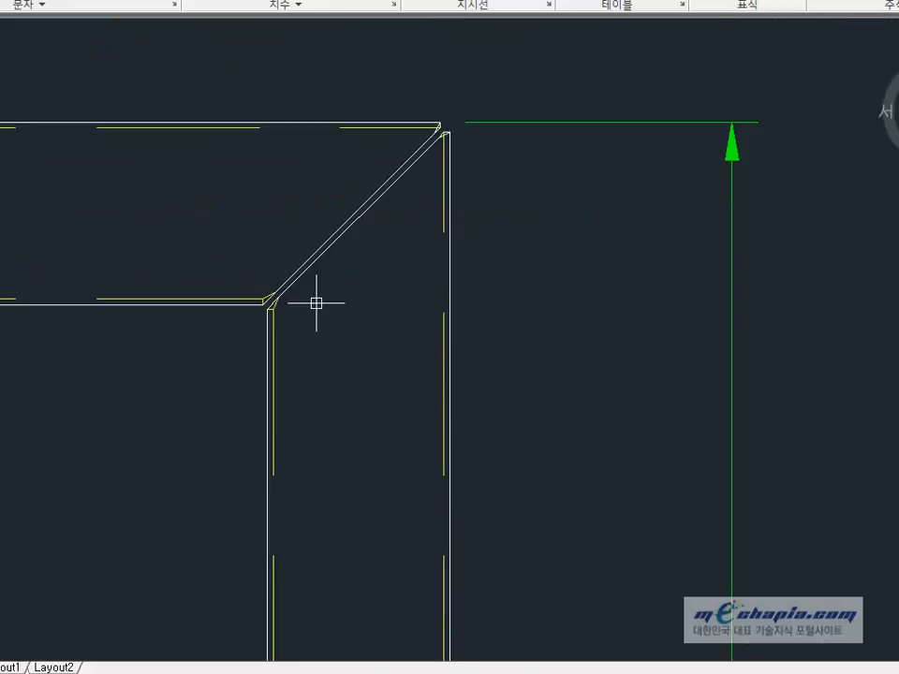
scroll(464, 216, "down", 8)
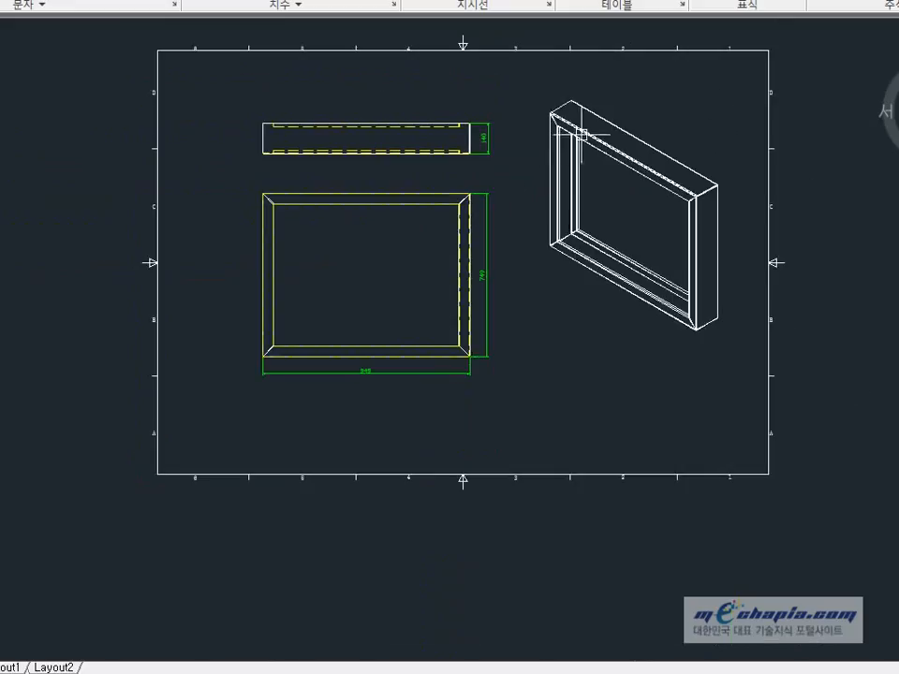
scroll(576, 136, "up", 2)
scroll(576, 136, "up", 1)
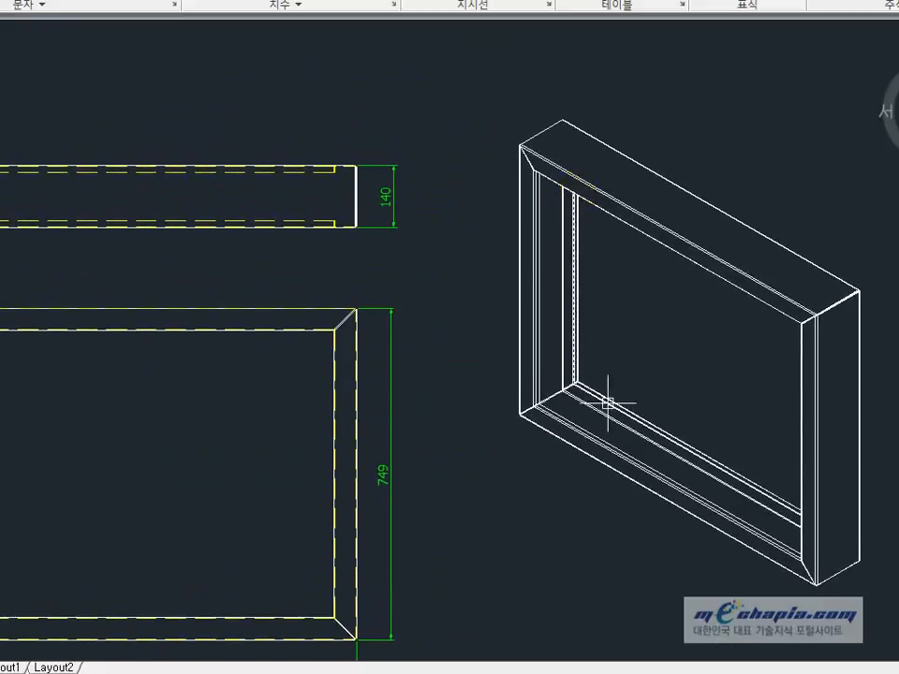
scroll(637, 417, "down", 2)
scroll(618, 409, "up", 1)
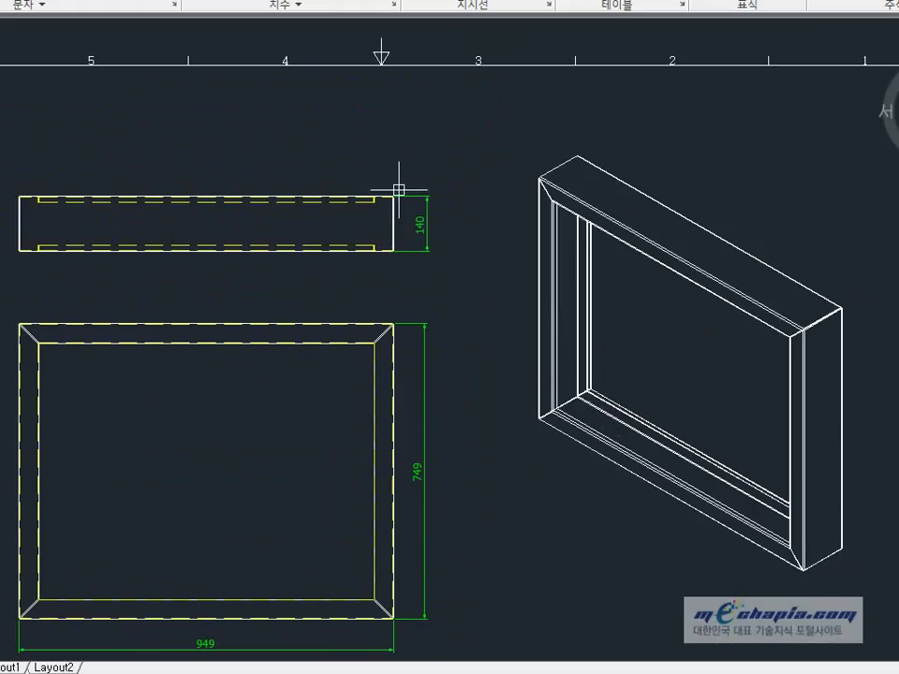
scroll(398, 191, "up", 3)
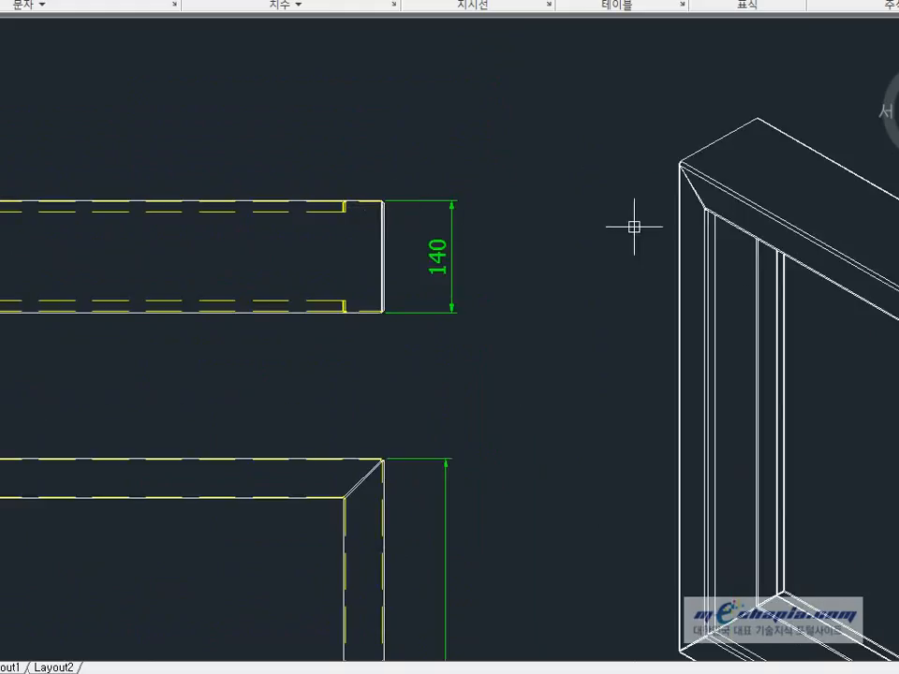
scroll(634, 227, "down", 2)
mouse_move(661, 321)
middle_mouse_down()
mouse_move(669, 224)
mouse_move(562, 221)
mouse_move(662, 237)
mouse_move(649, 188)
mouse_move(555, 212)
mouse_move(588, 200)
middle_mouse_up()
scroll(668, 225, "down", 2)
scroll(682, 194, "up", 2)
scroll(614, 253, "down", 2)
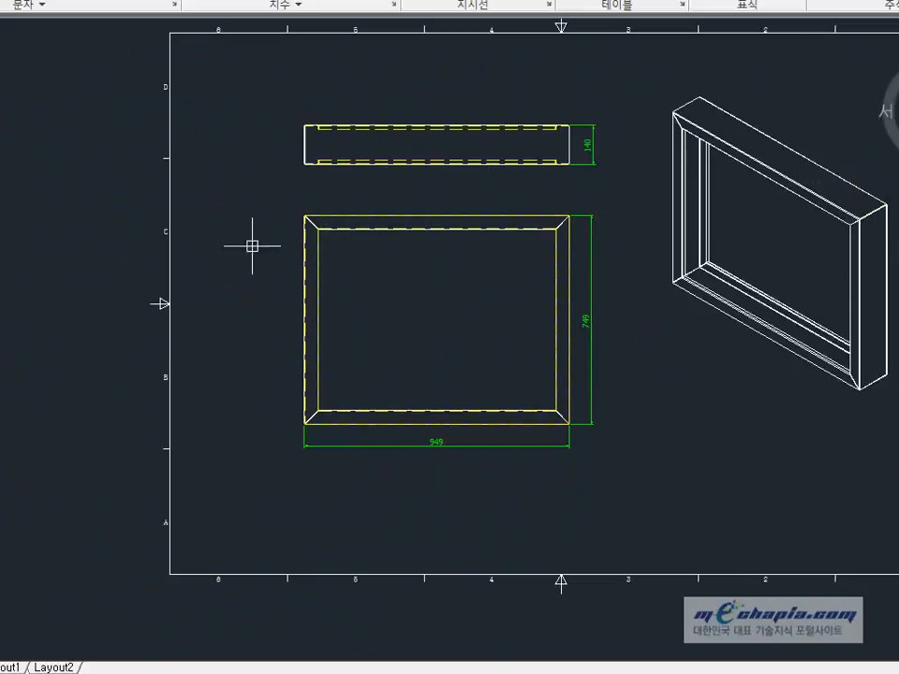
middle_click_drag(746, 191, 709, 224)
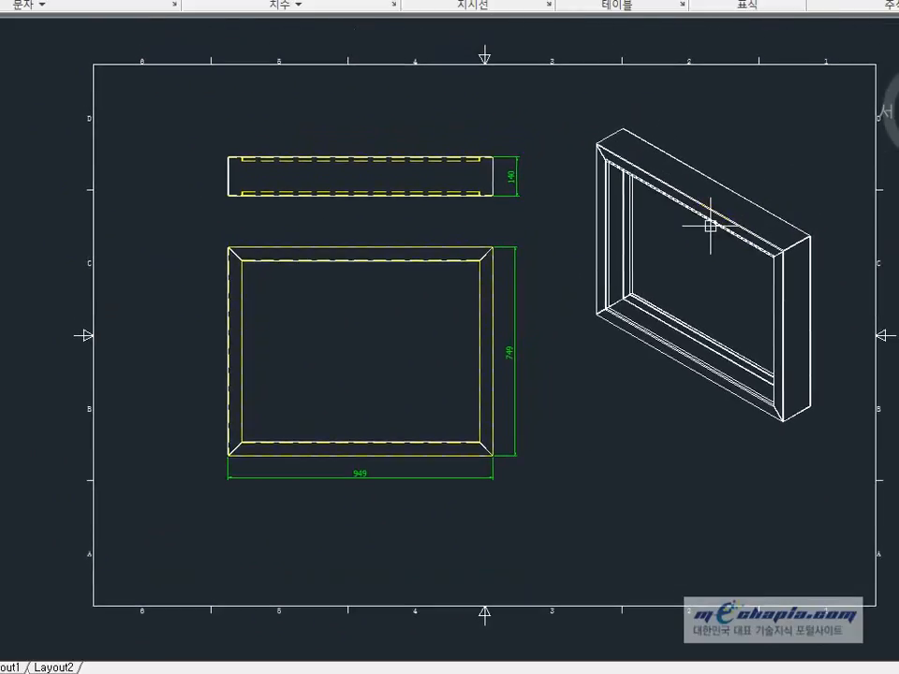
mouse_move(710, 225)
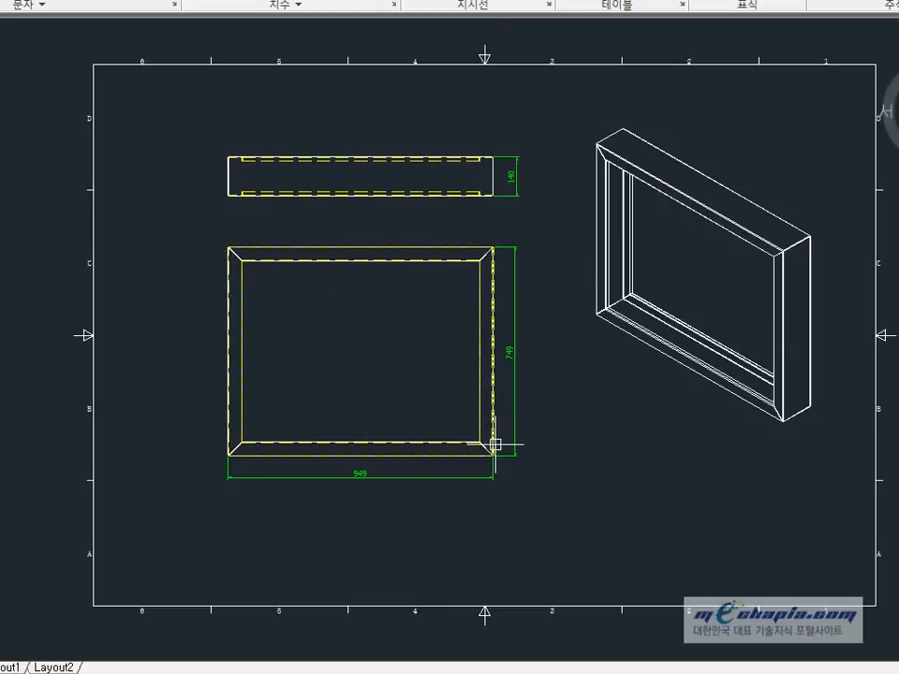
scroll(278, 271, "up", 3)
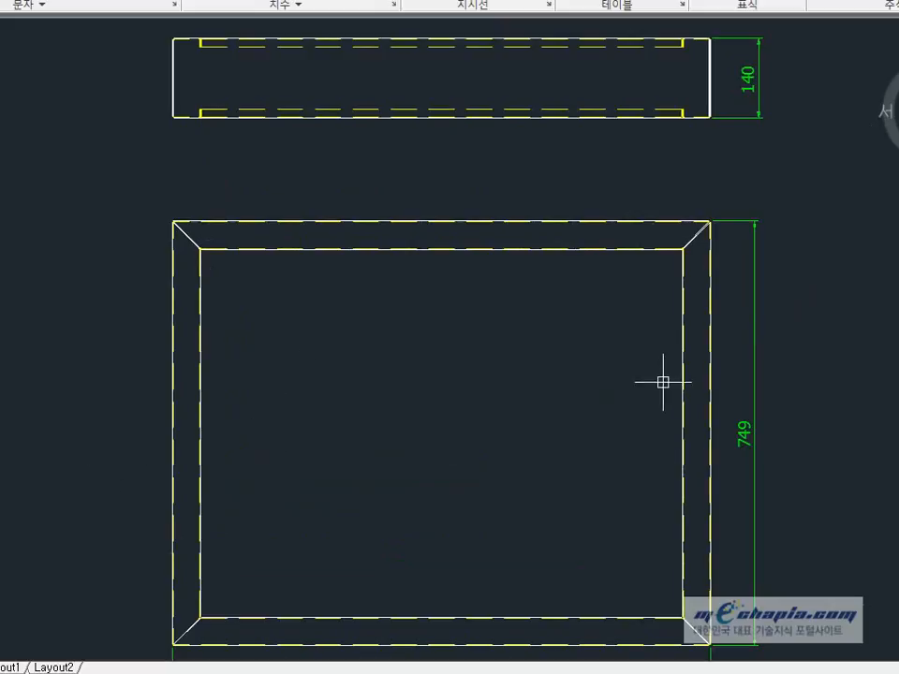
scroll(662, 377, "down", 2)
middle_click_drag(668, 357, 373, 354)
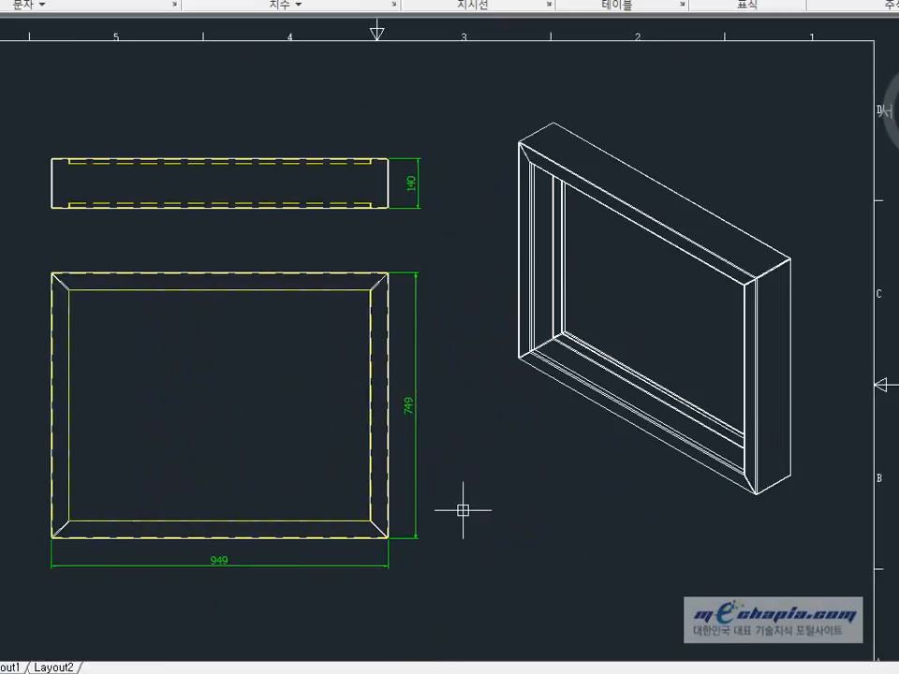
middle_click_drag(475, 481, 513, 456)
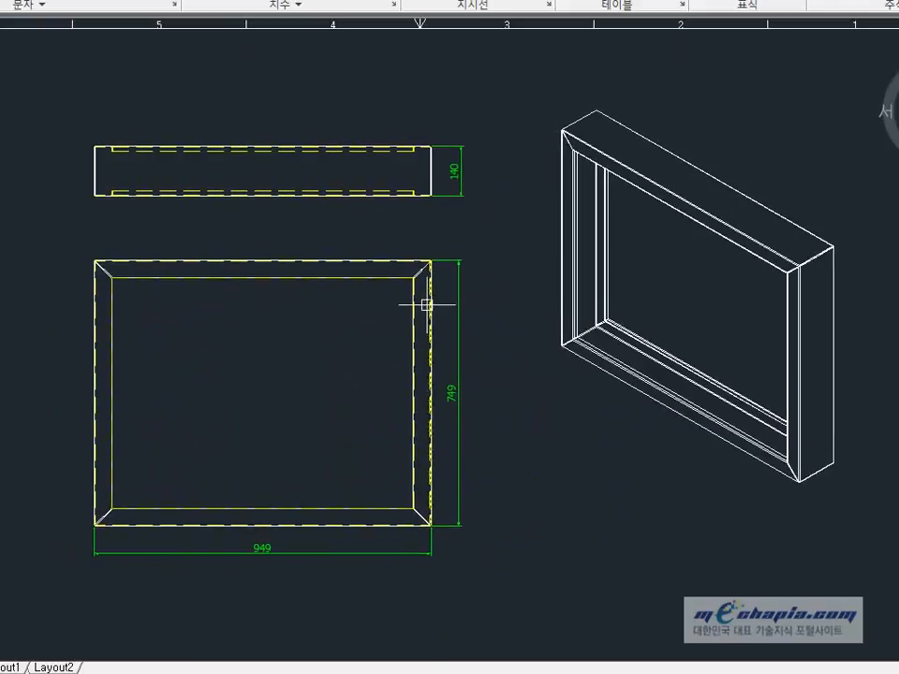
Add a vertical linear dimension for the frame border's width at the upper-right mitred corner of the lower view.
scroll(425, 307, "up", 4)
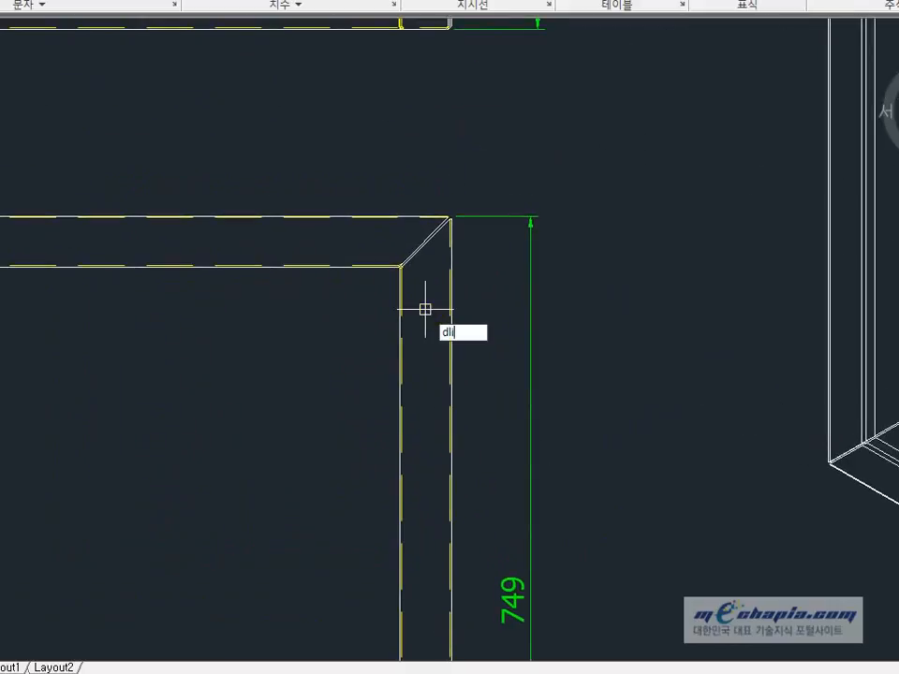
key("Return")
scroll(351, 261, "up", 5)
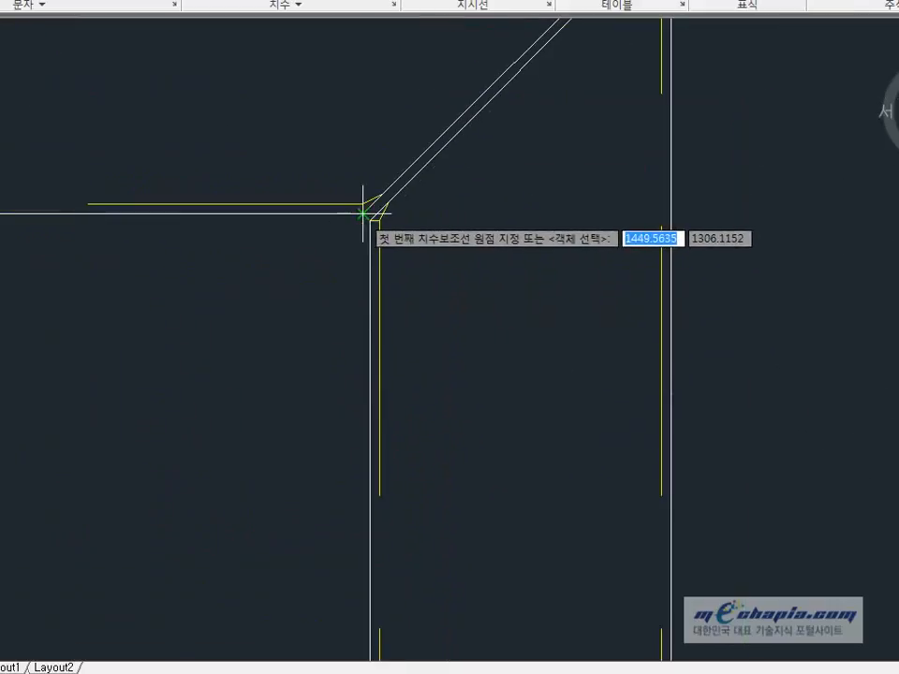
left_click(364, 215)
scroll(418, 144, "down", 3)
scroll(463, 128, "up", 4)
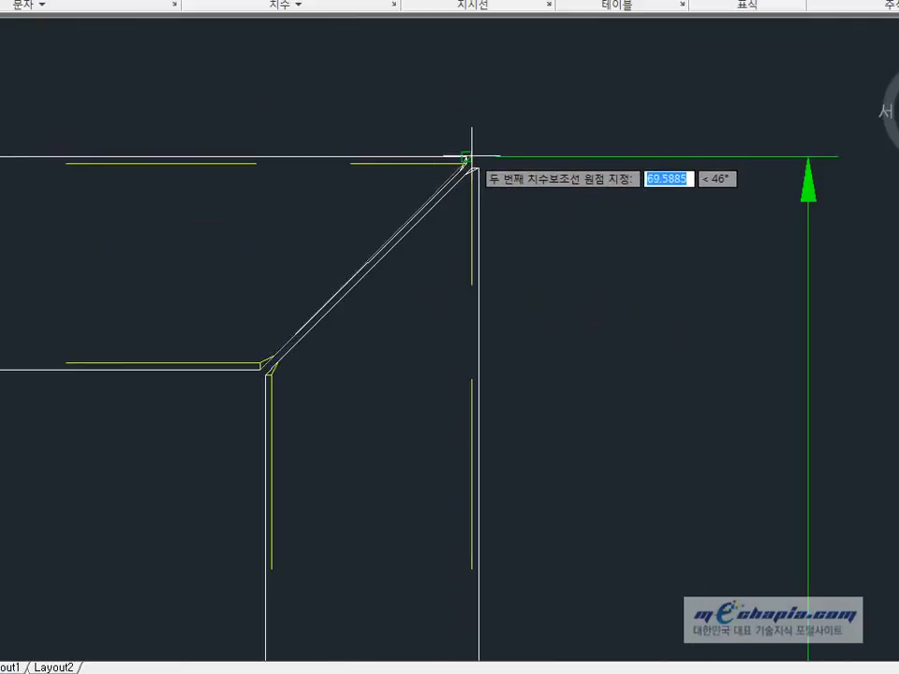
left_click(468, 156)
scroll(514, 228, "down", 5)
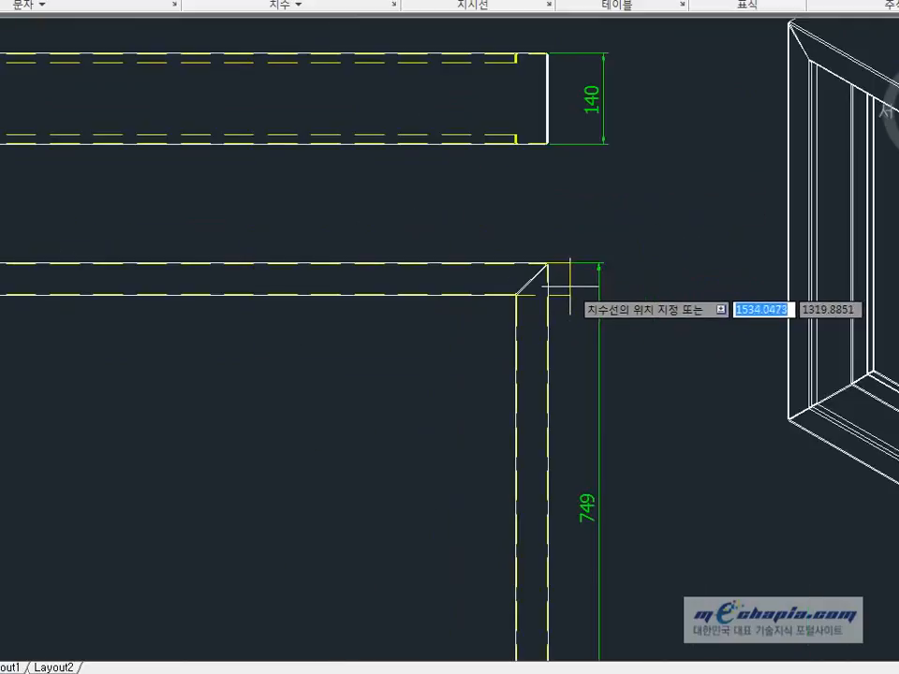
left_click(576, 289)
Match the new border-width dimension's properties to those of the 749 height dimension.
type("m")
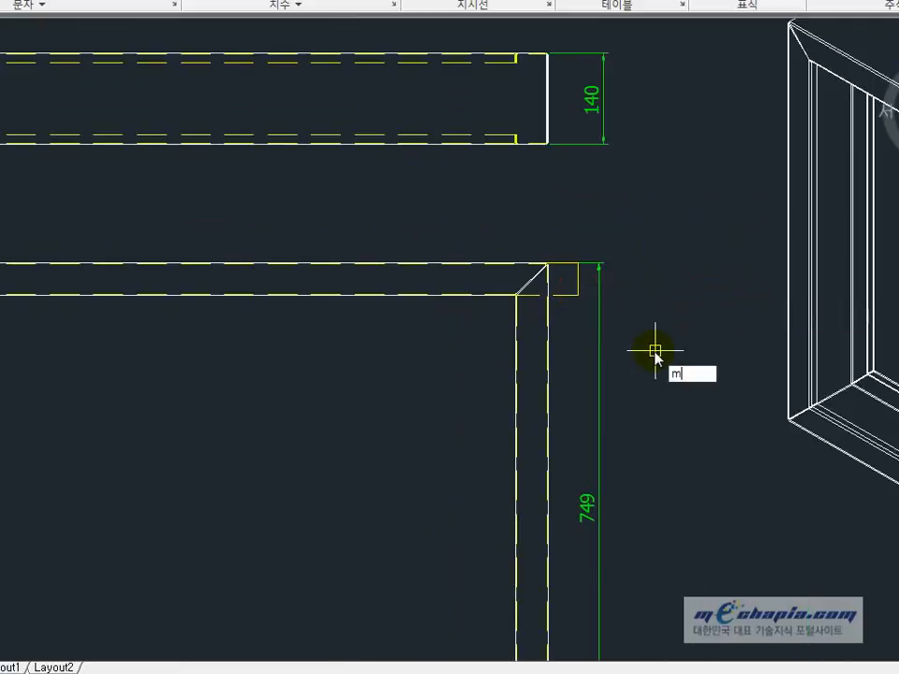
type("a")
key("Return")
left_click(597, 508)
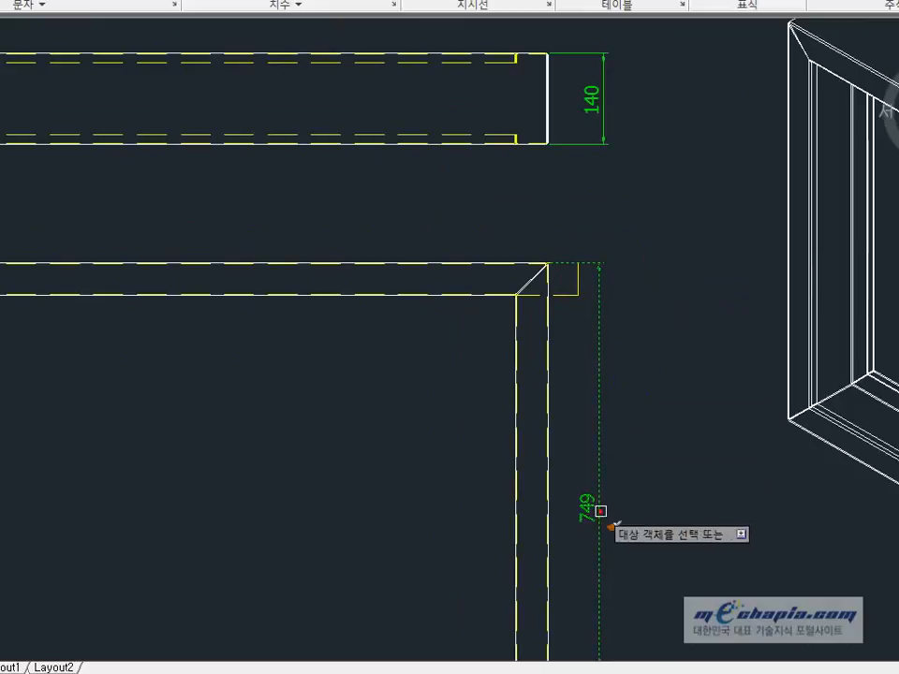
left_click(569, 300)
key("Return")
scroll(609, 310, "down", 2)
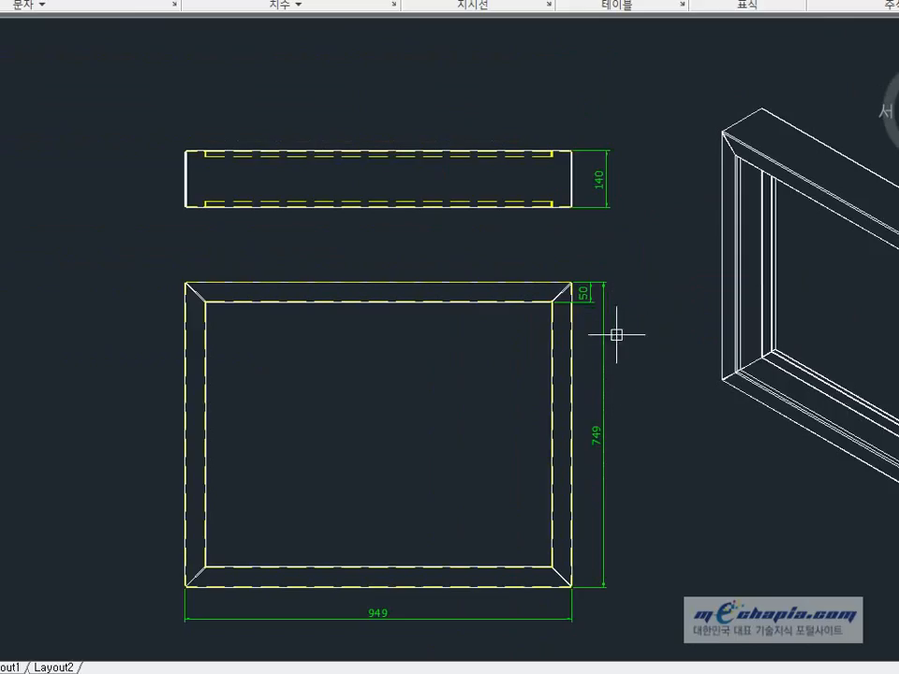
mouse_move(592, 523)
middle_mouse_down()
mouse_move(612, 476)
mouse_move(579, 524)
middle_mouse_up()
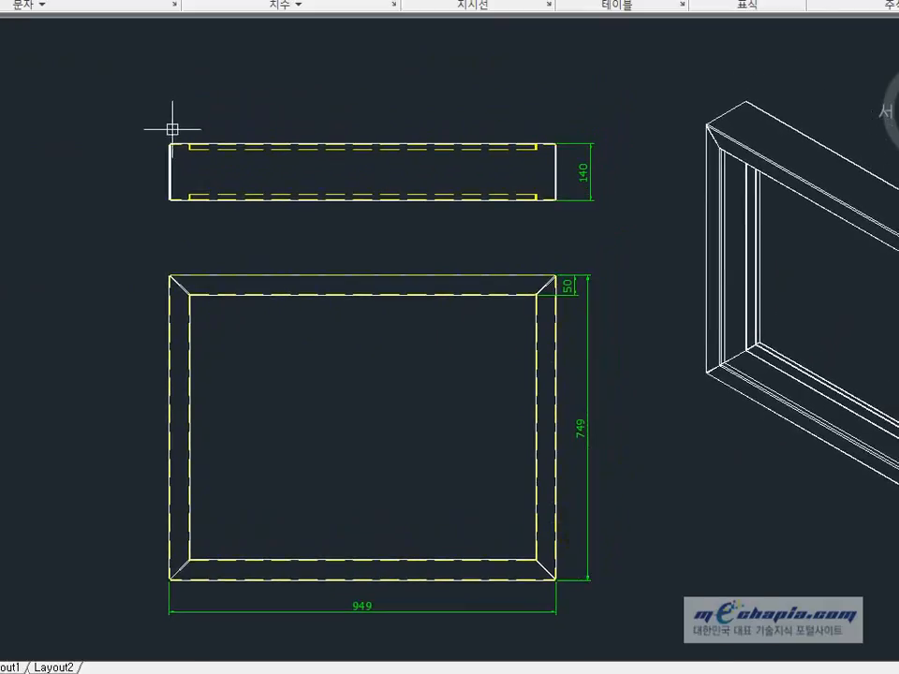
Stretch the upper view's 140 depth dimension line farther away from the frame.
scroll(175, 130, "up", 5)
middle_click_drag(351, 234, 123, 247)
middle_click_drag(775, 258, 297, 271)
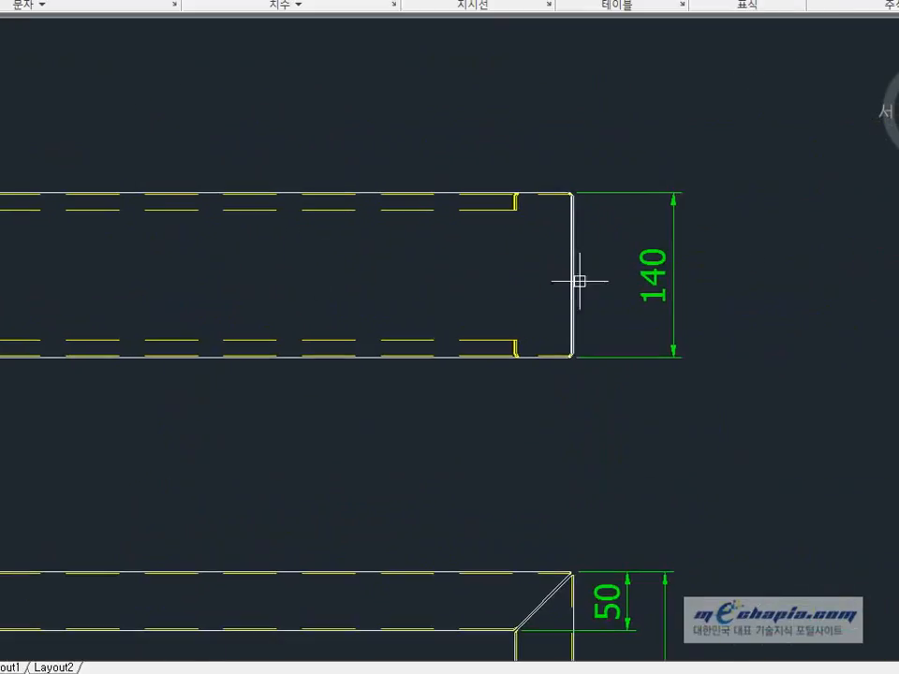
middle_click_drag(763, 389, 623, 286)
scroll(599, 279, "down", 2)
left_click(601, 287)
left_click(527, 179)
key("Return")
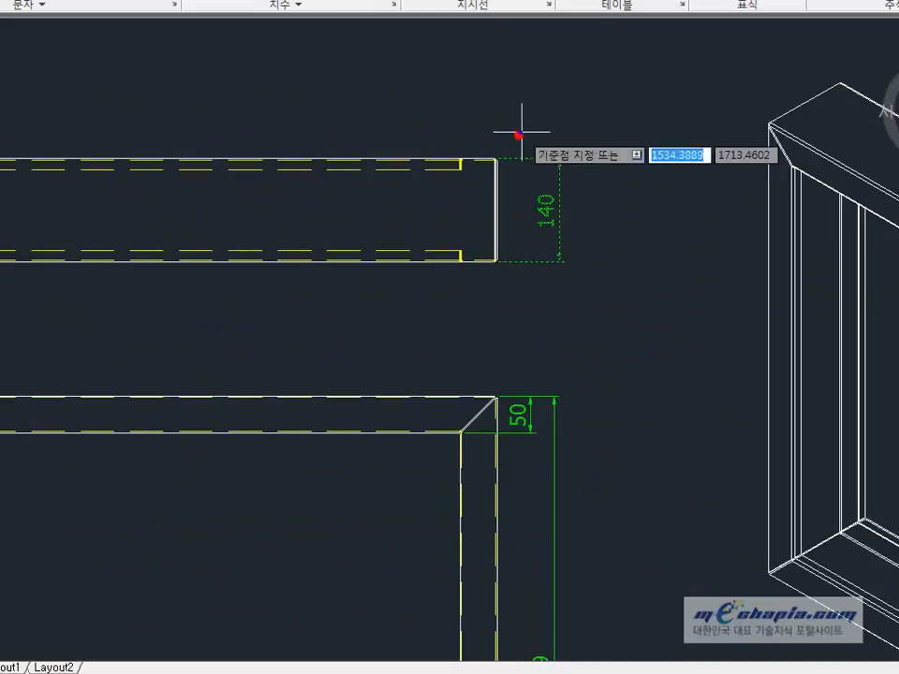
left_click(519, 133)
left_click(560, 134)
scroll(562, 281, "down", 3)
Stretch the lower view's 749 height dimension line farther away from the frame.
type("s")
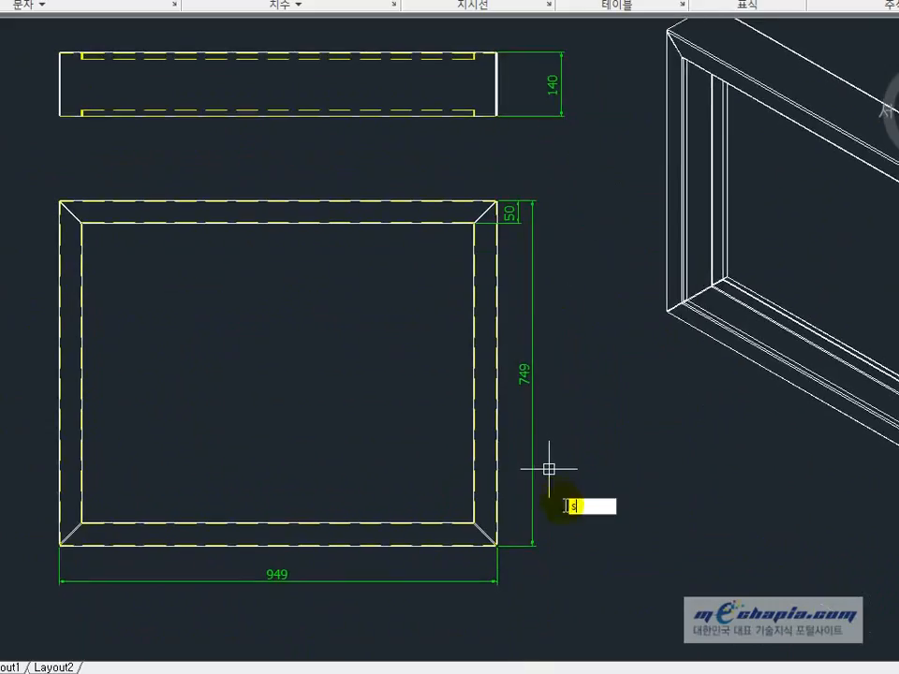
left_click(573, 562)
left_click(501, 281)
key("Return")
left_click(581, 364)
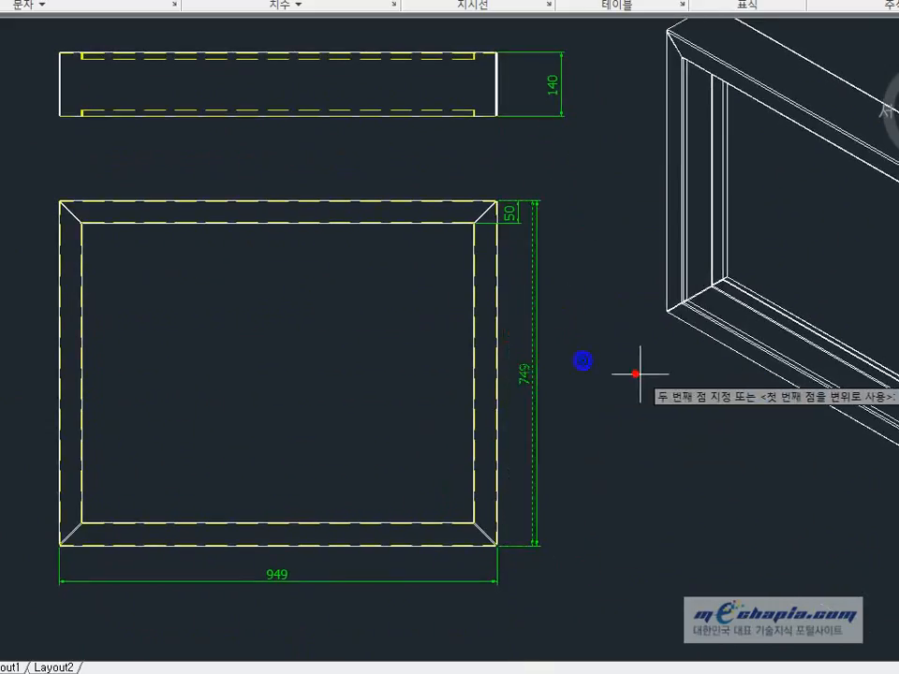
left_click(655, 375)
Stretch the 50 border-width dimension line outward, keeping it inside the overall height dimension.
middle_click_drag(458, 99, 460, 205)
scroll(570, 349, "up", 3)
left_click(485, 361)
left_click(445, 296)
key("Return")
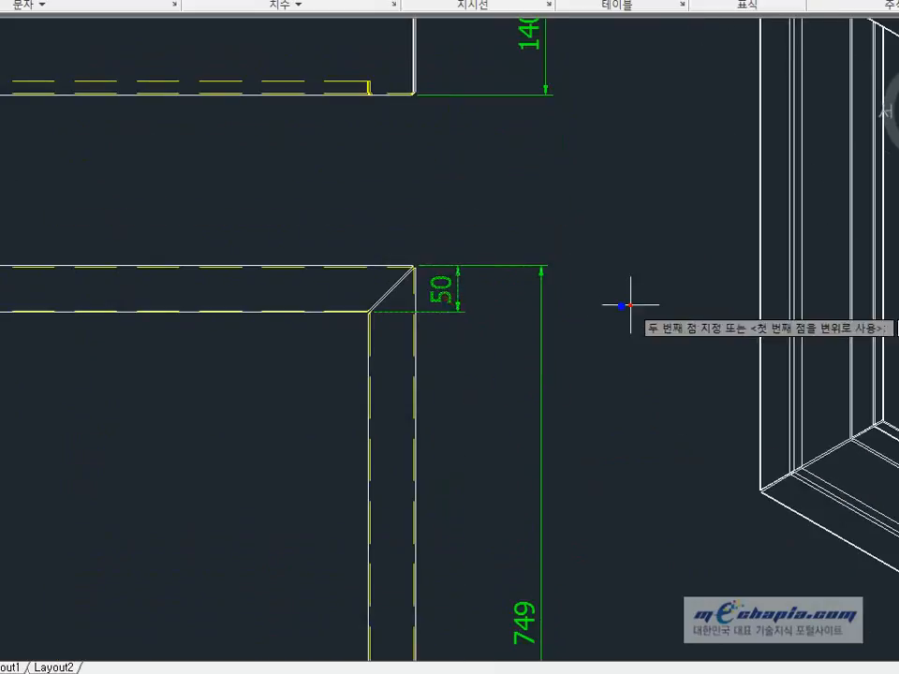
left_click(629, 305)
left_click(661, 309)
Add a vertical linear dimension for the inner flange's height at the upper view's lower-right corner, inside the 140 dimension.
middle_click_drag(411, 143, 397, 321)
scroll(398, 323, "up", 1)
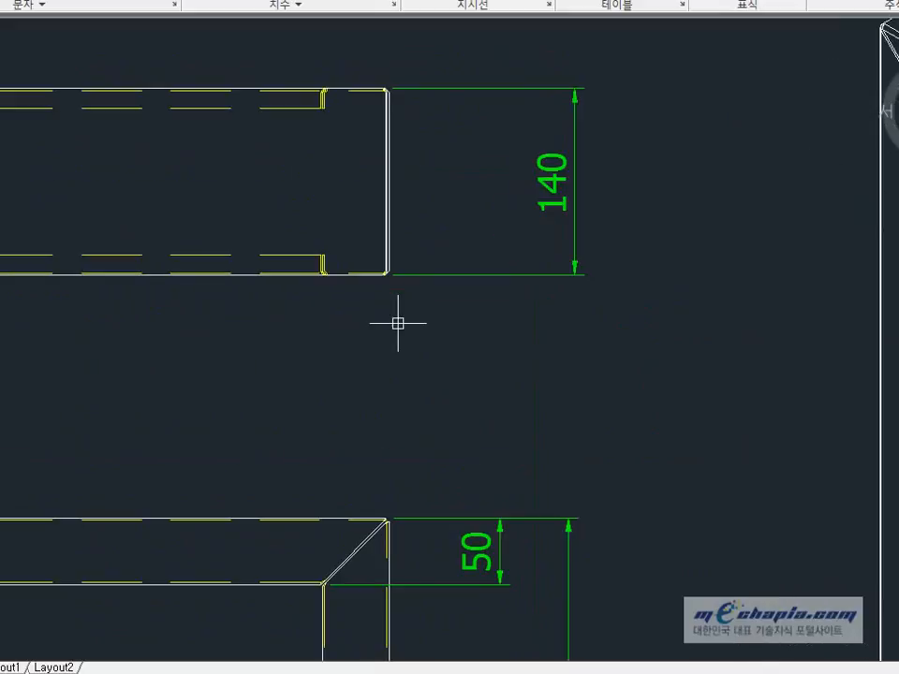
type("dli")
key("Return")
scroll(374, 281, "up", 2)
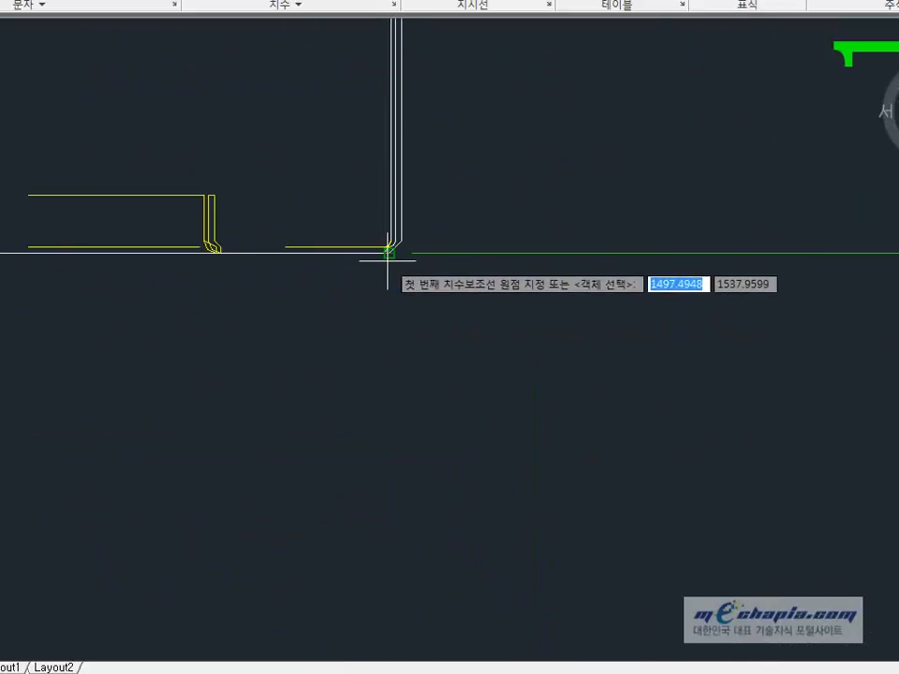
left_click(386, 255)
left_click(210, 196)
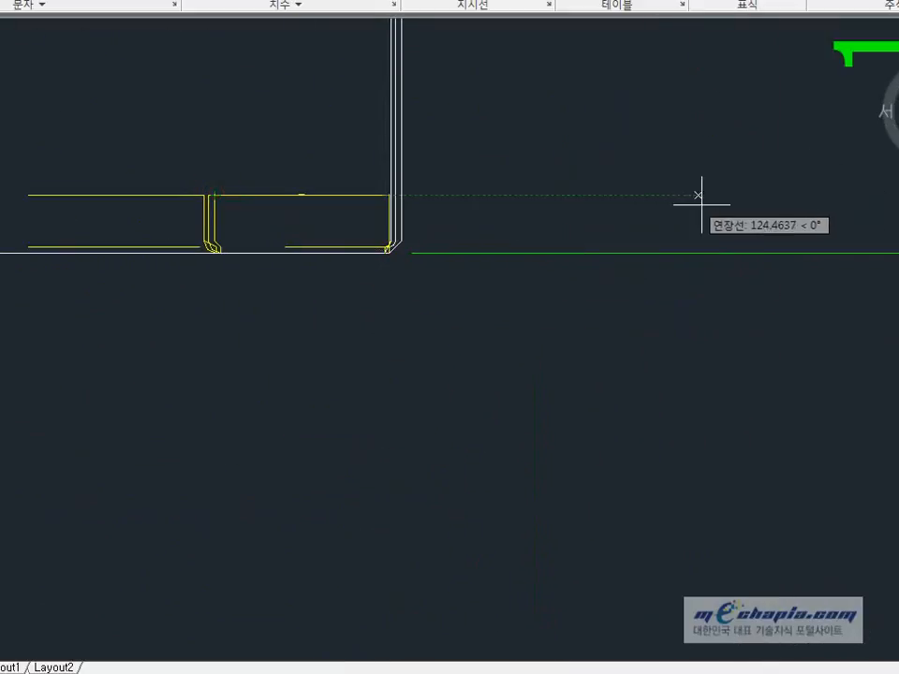
scroll(674, 301, "down", 2)
middle_click_drag(674, 301, 559, 397)
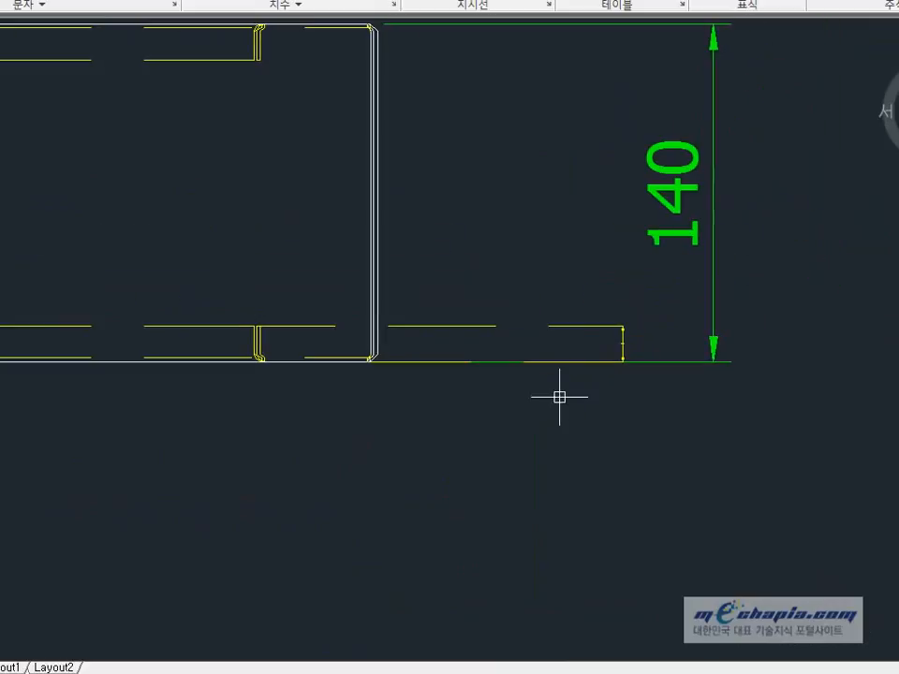
Match the new flange-height dimension's properties to those of the 140 depth dimension.
type("a")
key("Return")
left_click(714, 254)
left_click(635, 289)
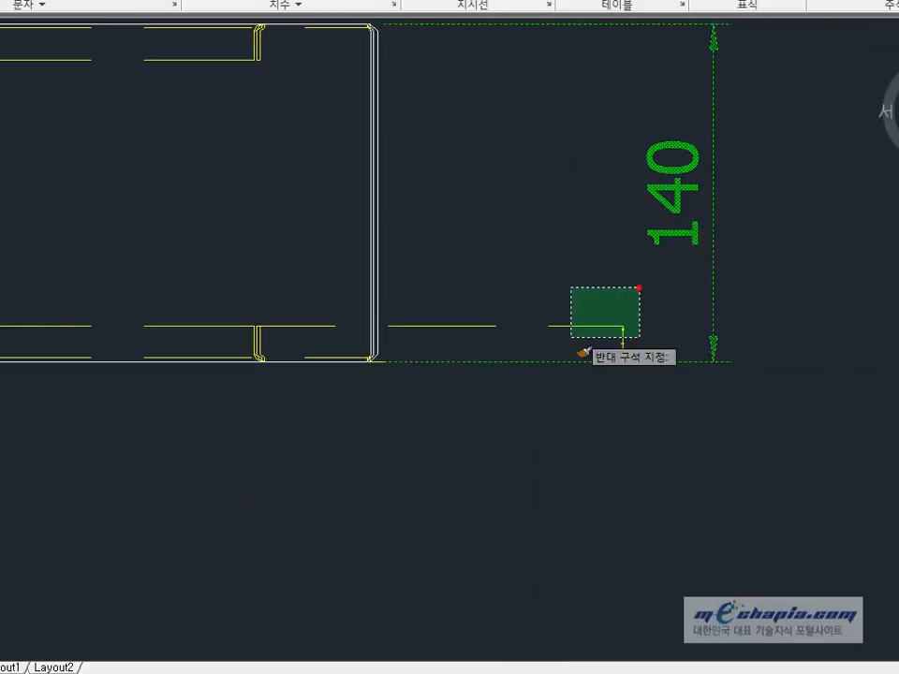
left_click(566, 343)
Examine the dimensioned frame views and the upper-right mitred corner up close.
scroll(583, 349, "down", 2)
middle_click_drag(604, 462, 616, 287)
scroll(612, 379, "down", 1)
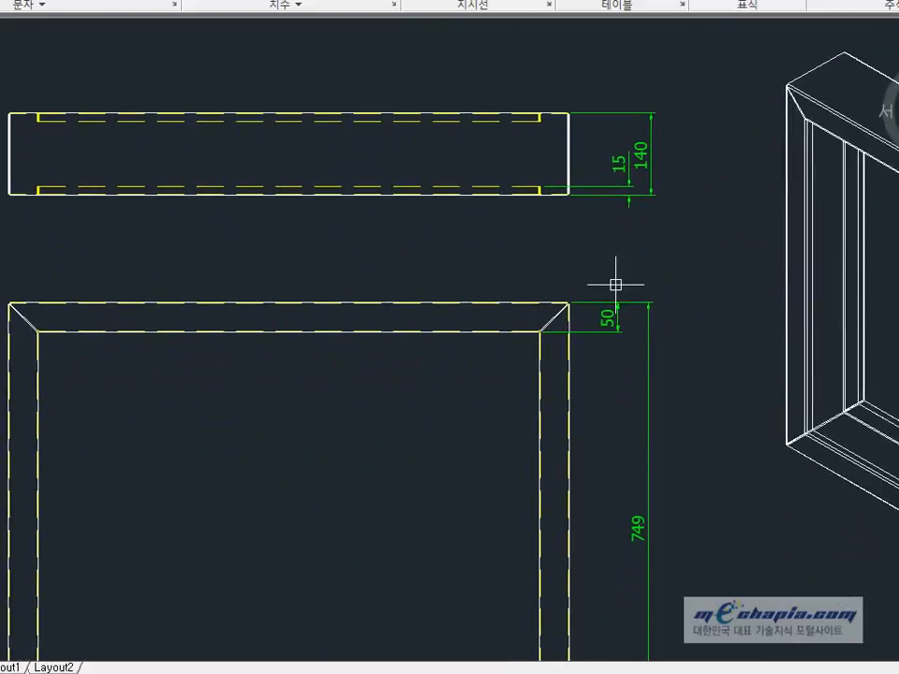
scroll(589, 323, "up", 2)
scroll(583, 323, "up", 1)
middle_click_drag(546, 337, 615, 302)
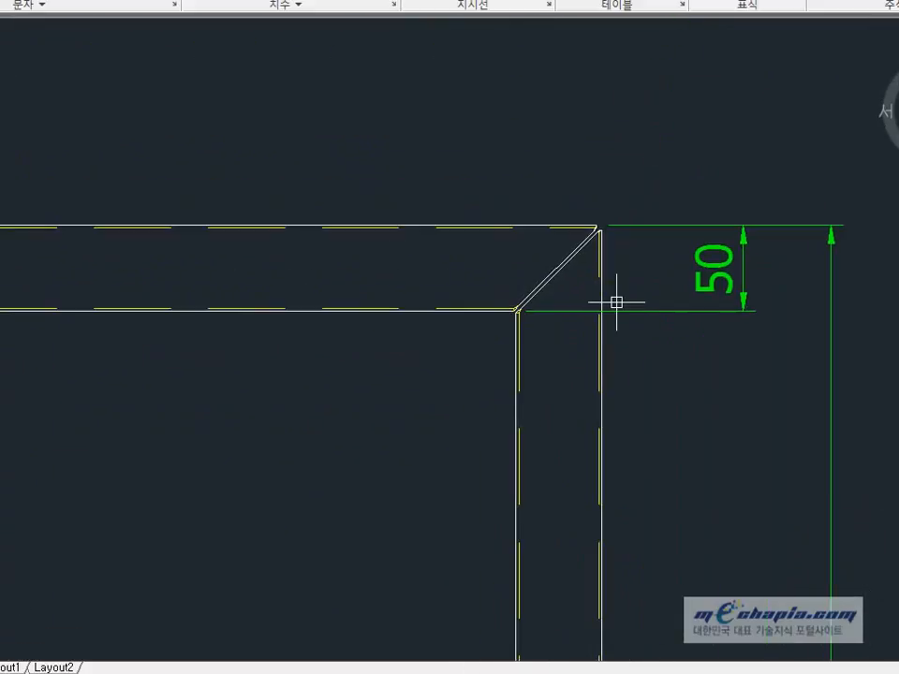
scroll(611, 266, "down", 6)
scroll(613, 269, "down", 4)
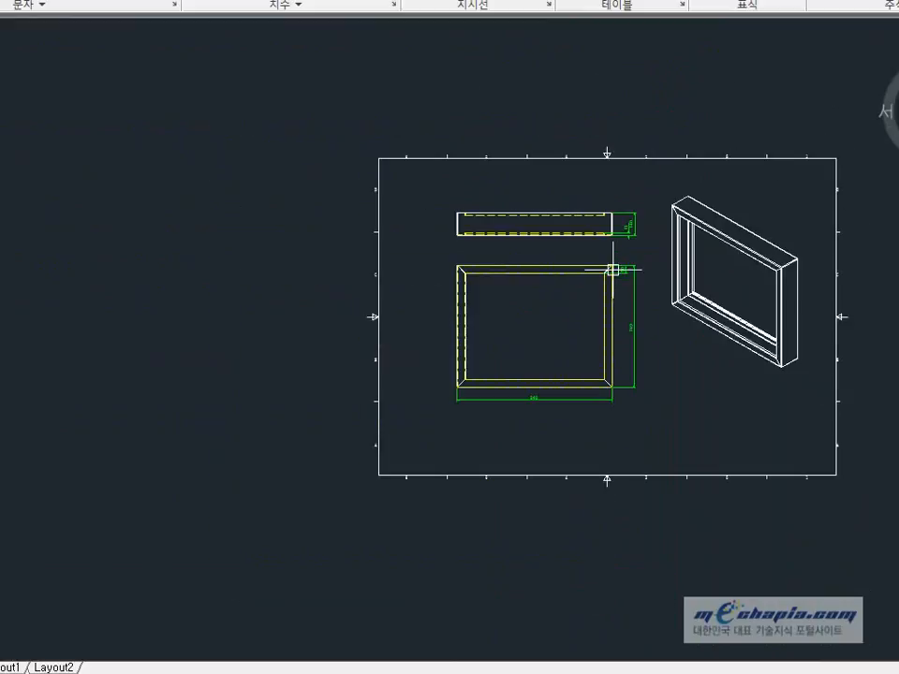
scroll(617, 281, "up", 2)
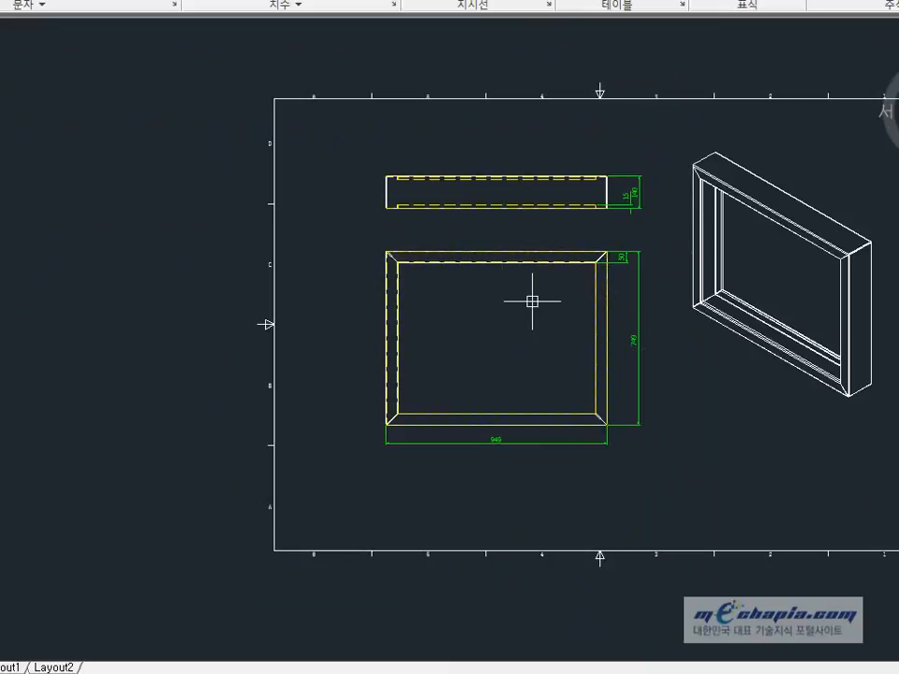
Switch to Inventor and sketch a rectangle about 129 mm high, slightly wider than high, around the origin.
middle_click_drag(523, 383, 486, 363)
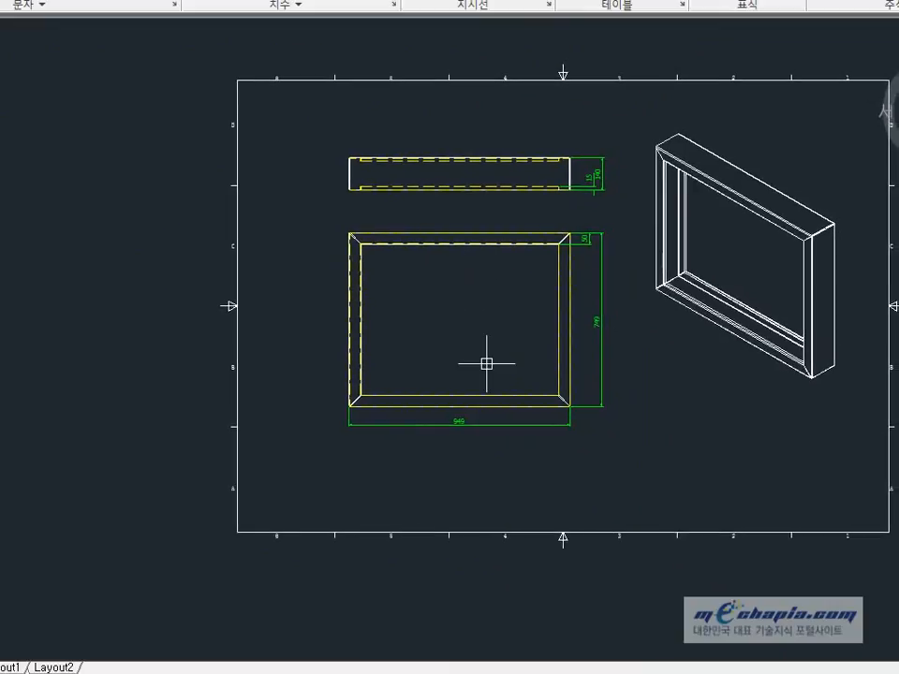
scroll(437, 393, "up", 2)
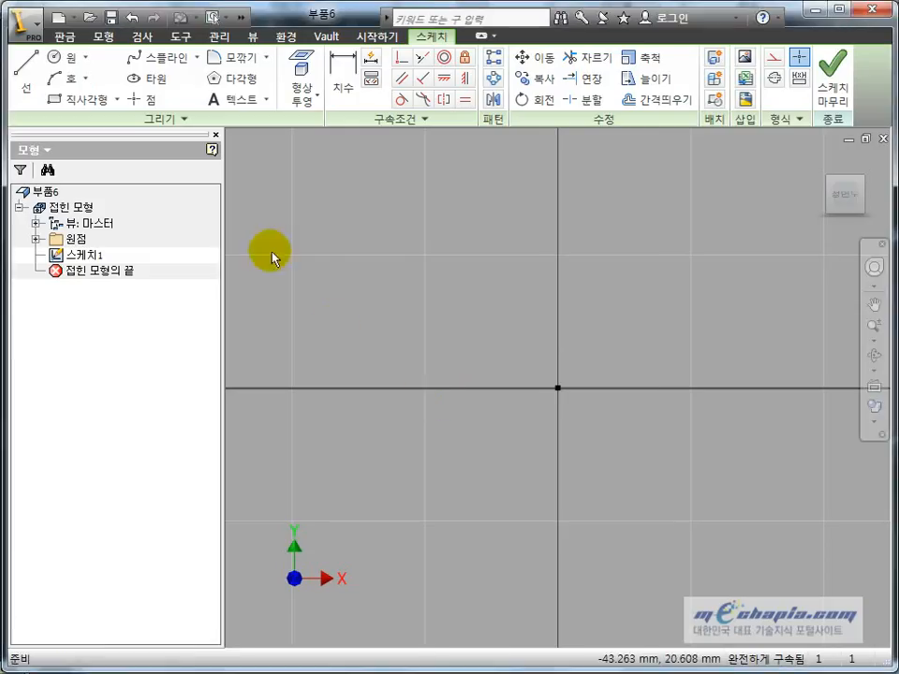
left_click(98, 98)
scroll(375, 264, "down", 2)
left_click(302, 191)
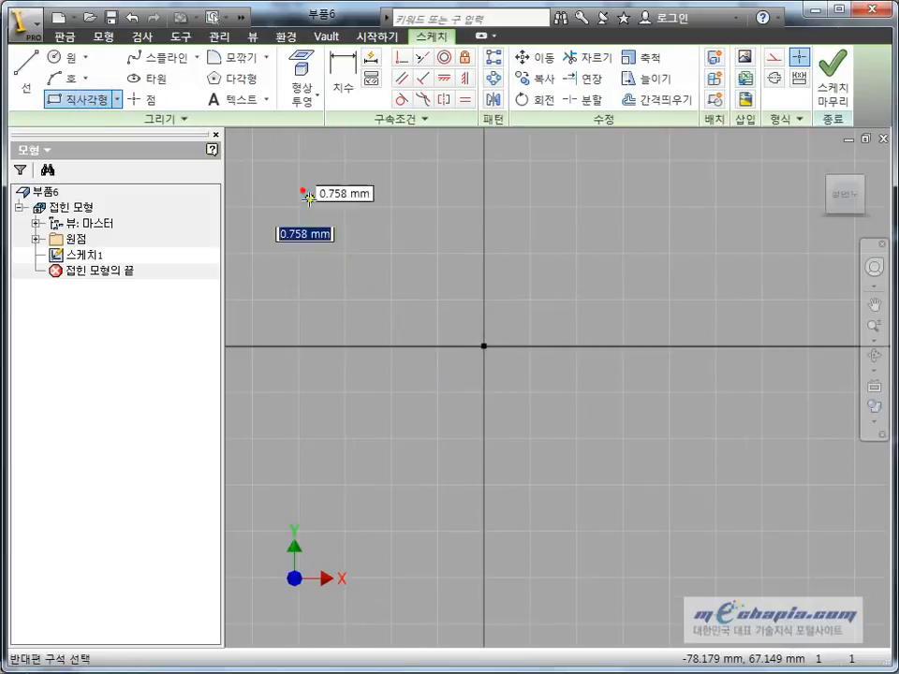
left_click(648, 489)
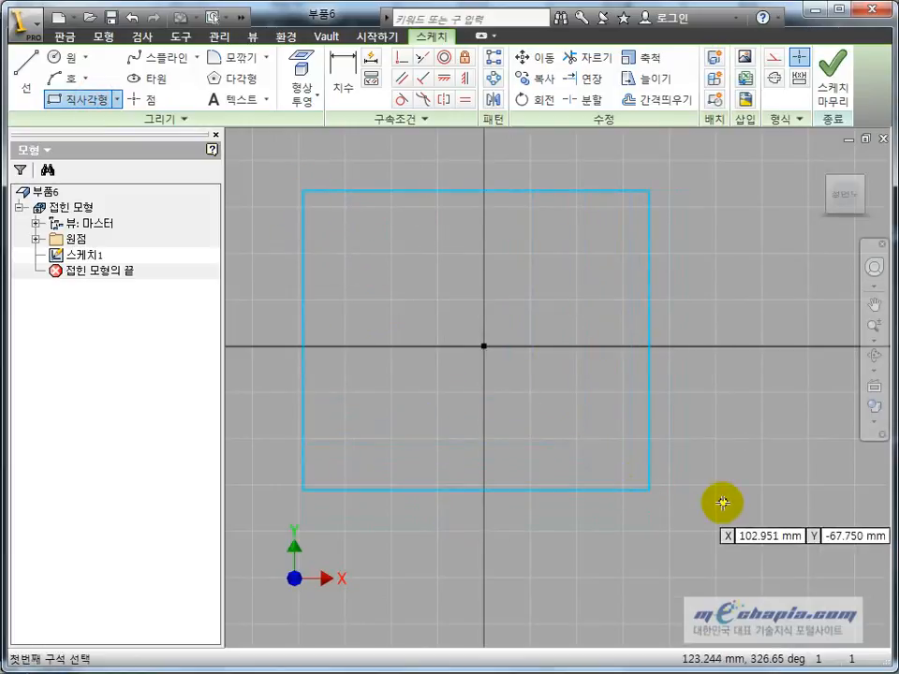
key("Escape")
Centre the rectangle by aligning its right edge's midpoint horizontally and its upper edge's midpoint vertically with the origin.
left_click(447, 81)
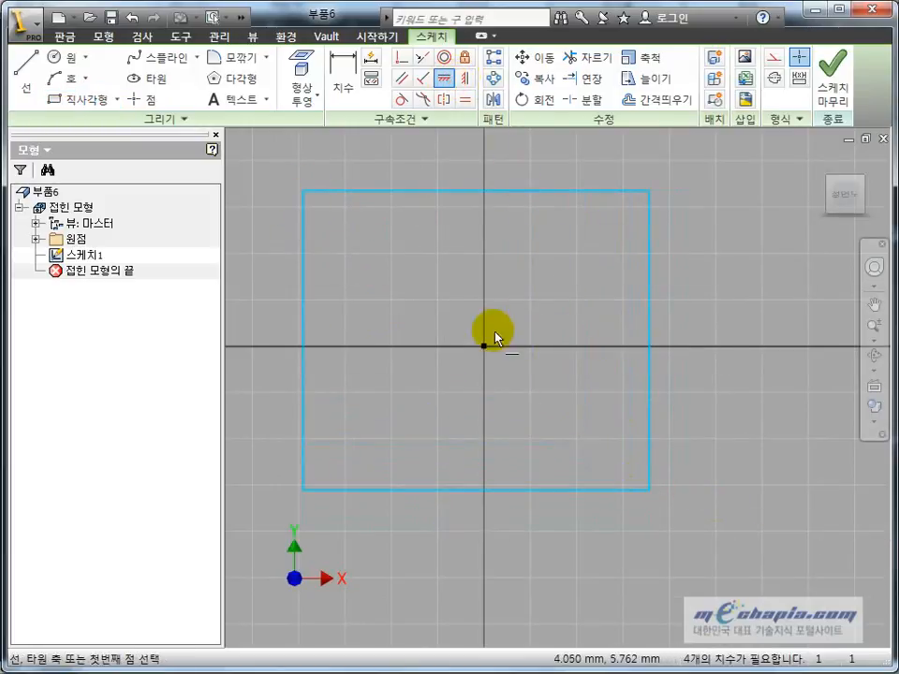
left_click(483, 347)
left_click(652, 334)
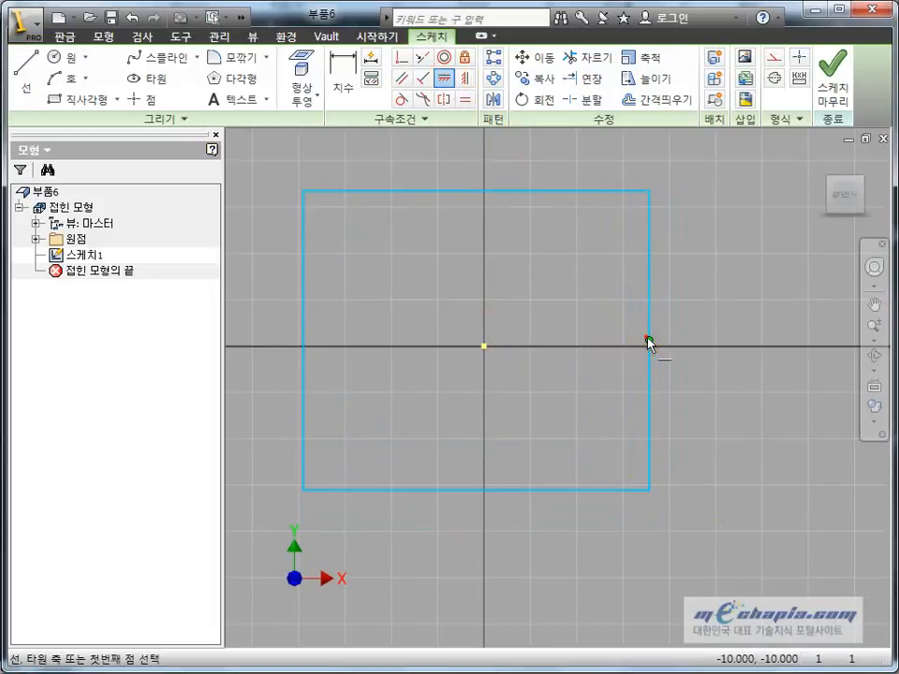
left_click(465, 80)
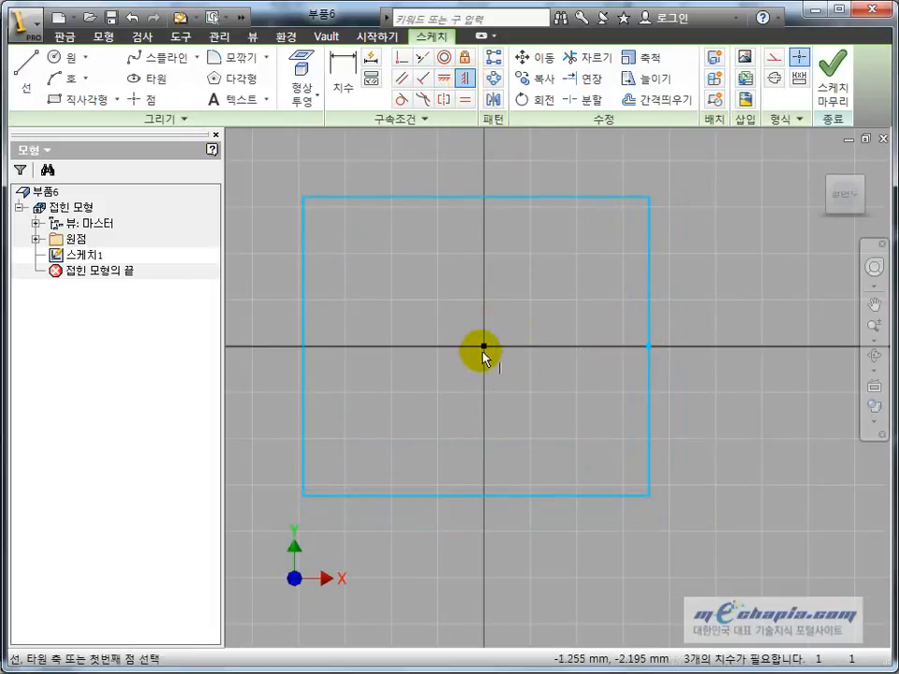
left_click(484, 349)
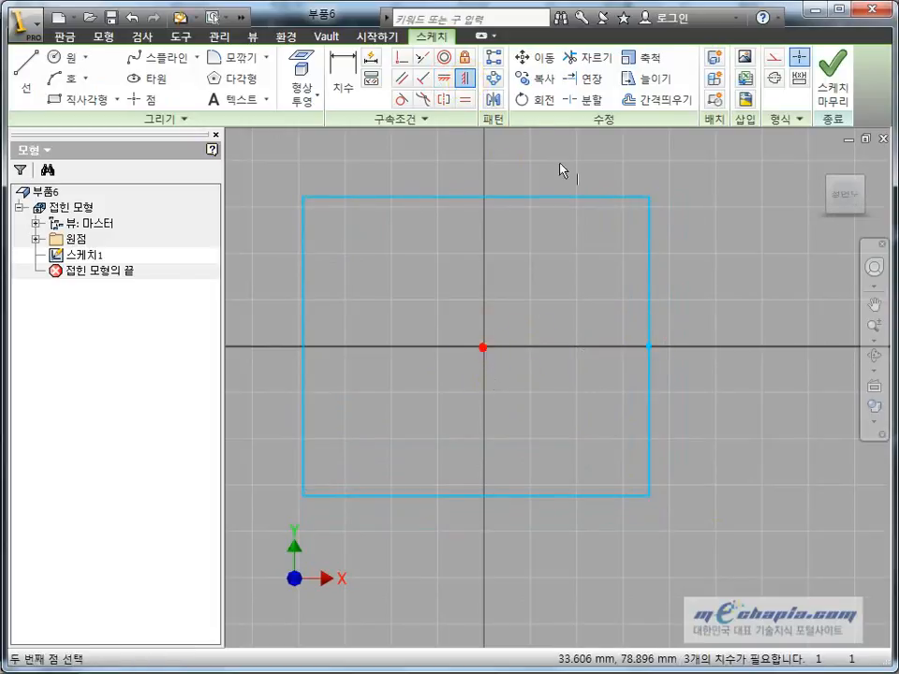
left_click(477, 197)
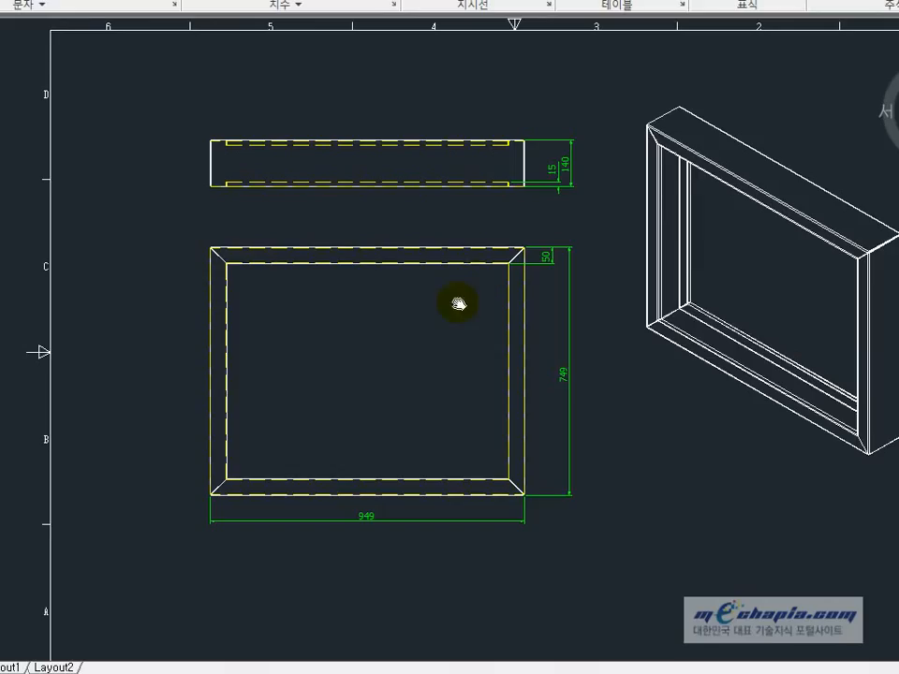
Examine the overall width and height and the border-width dimension at the upper-right mitre in the AutoCAD frame drawing.
middle_click_drag(441, 356, 517, 337)
scroll(431, 335, "up", 2)
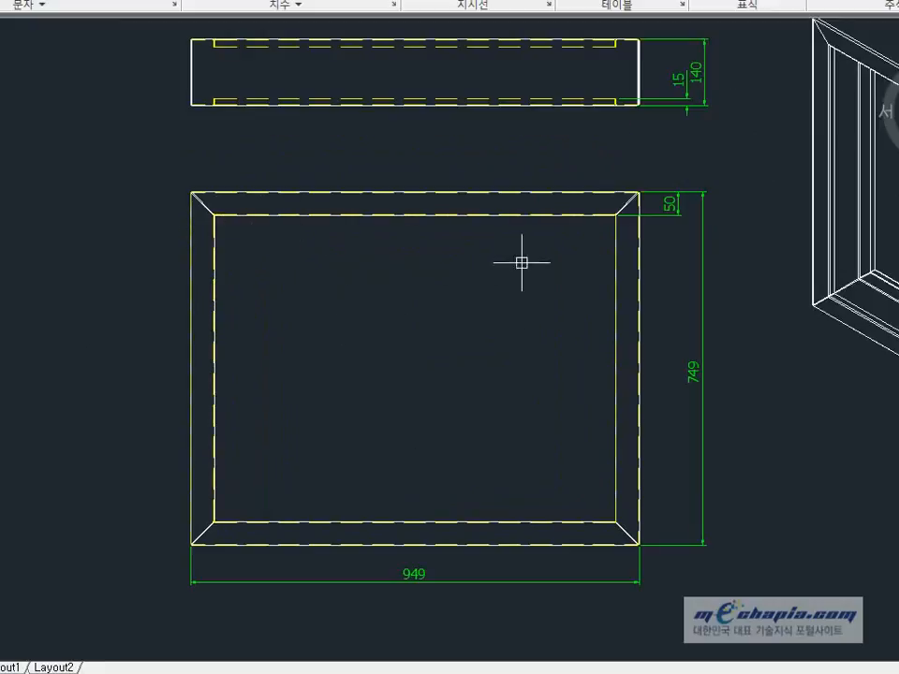
scroll(677, 216, "up", 5)
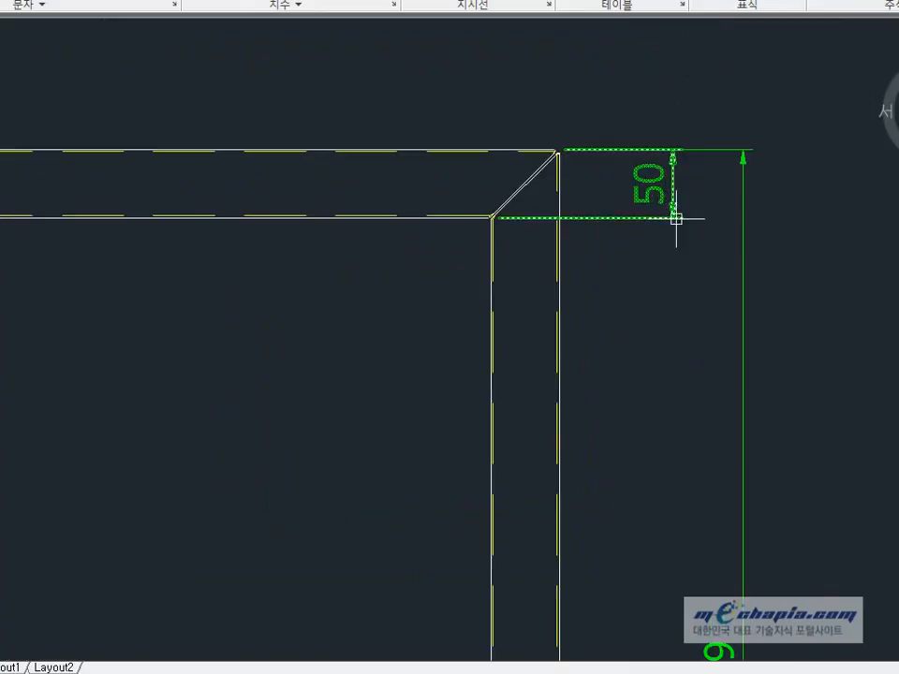
scroll(548, 295, "up", 4)
scroll(543, 291, "down", 5)
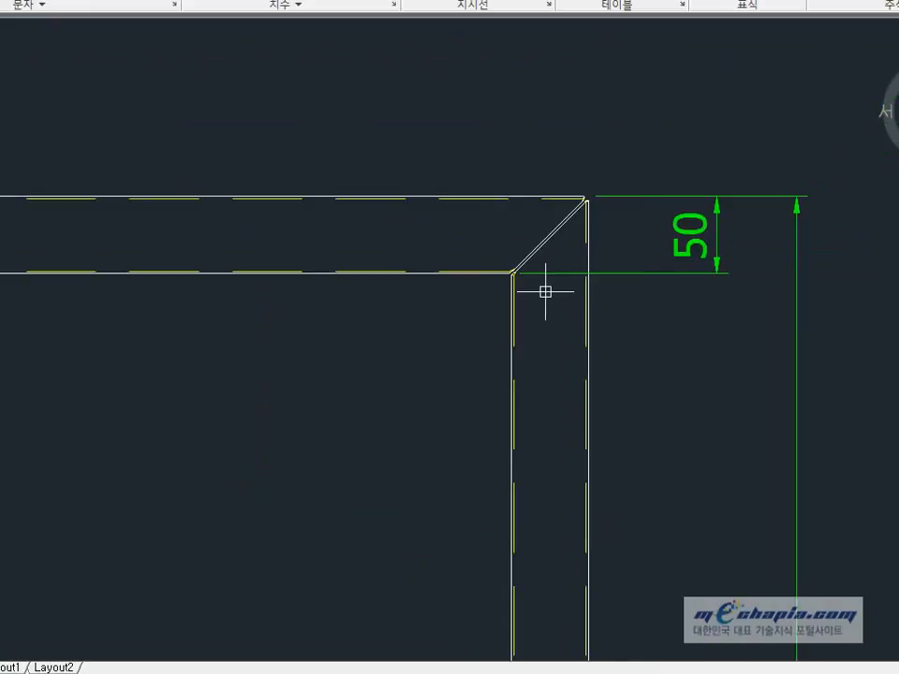
middle_click_drag(638, 491, 648, 349)
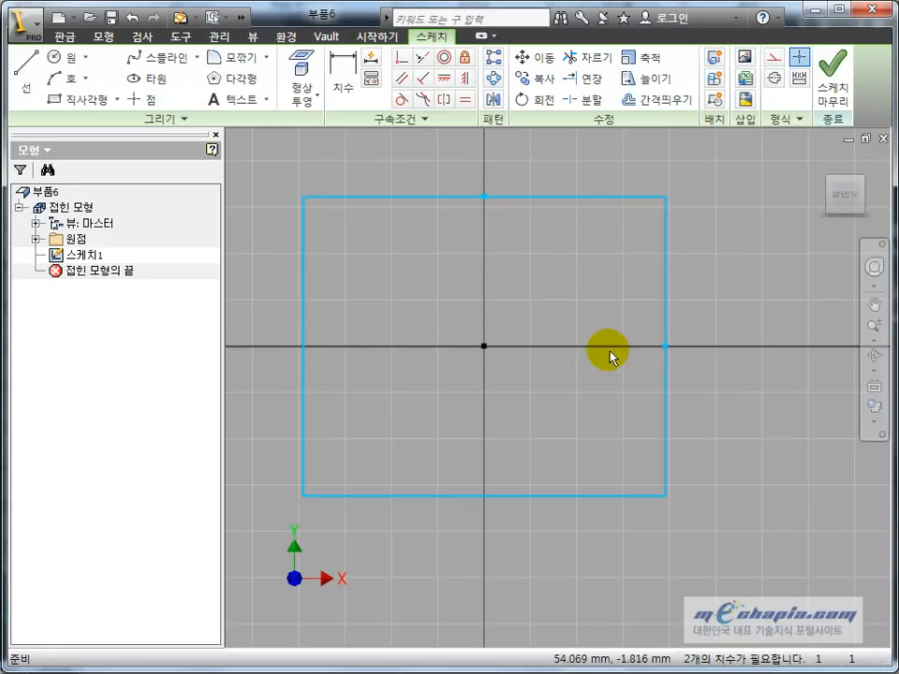
Switch to Inventor and dimension the rectangle's right edge, setting the height to 649 mm.
key("d")
left_click(665, 307)
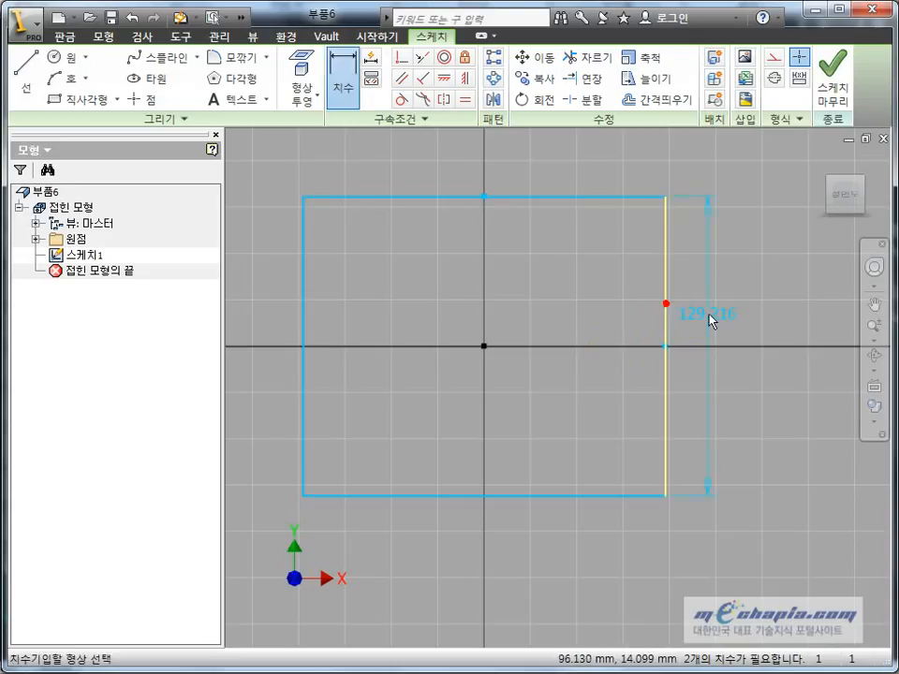
left_click(709, 320)
type("649")
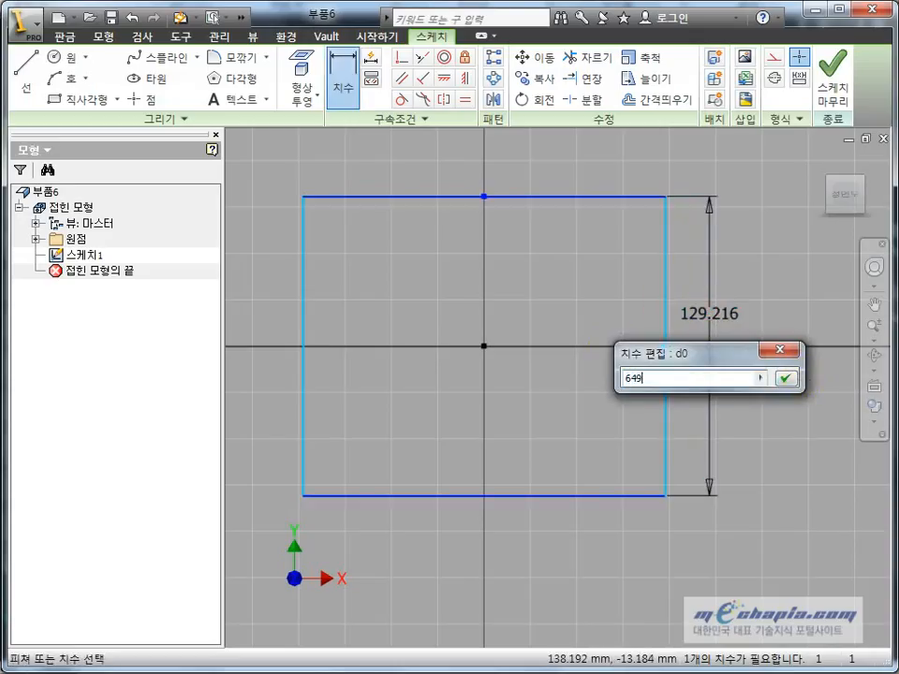
left_click(784, 378)
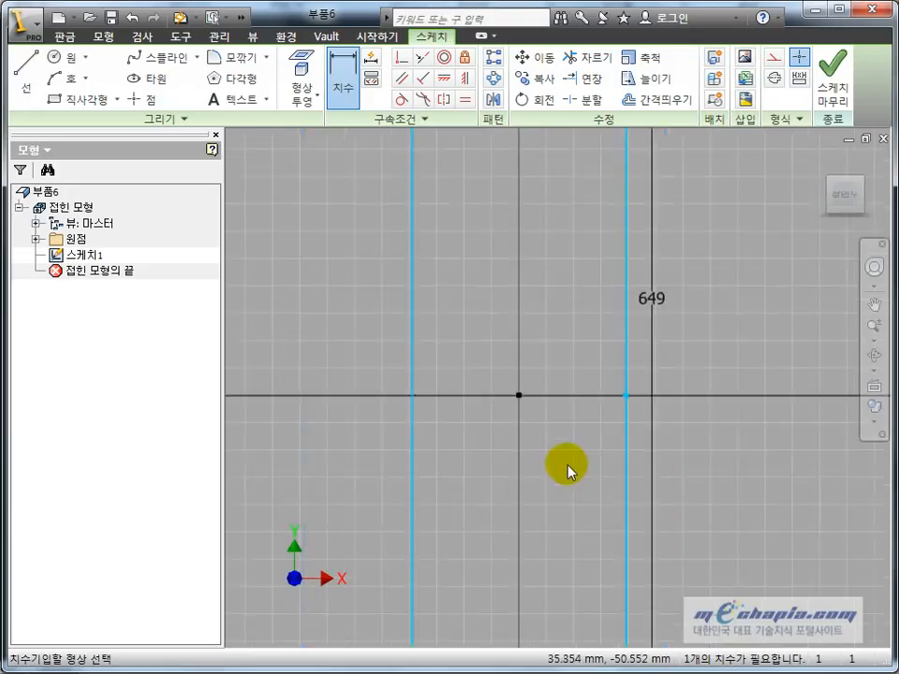
Dimension the rectangle's lower edge and set the width to 849 mm.
scroll(568, 469, "down", 5)
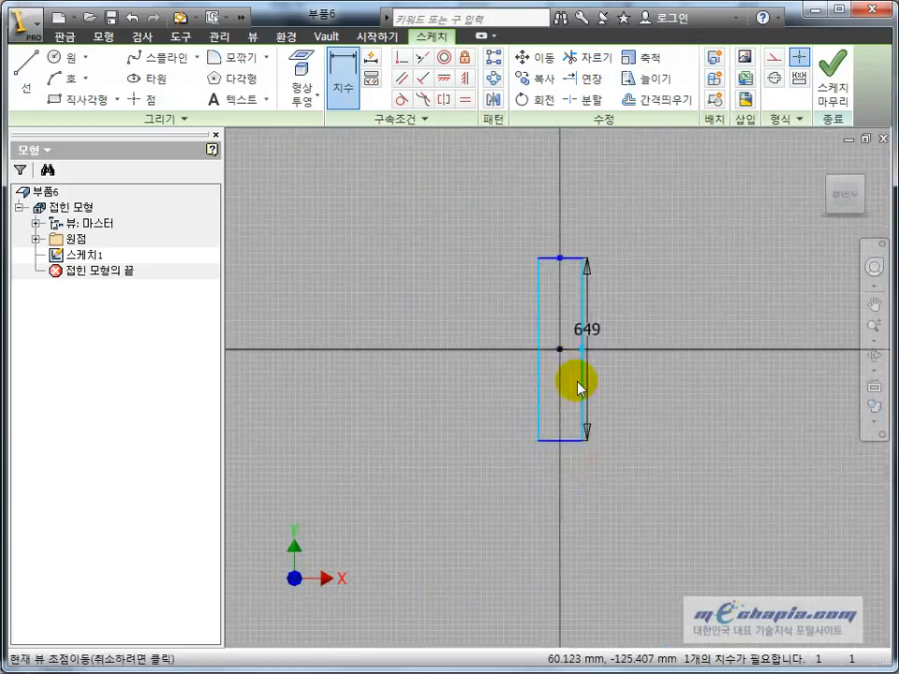
scroll(580, 386, "up", 3)
left_click(546, 491)
left_click(553, 506)
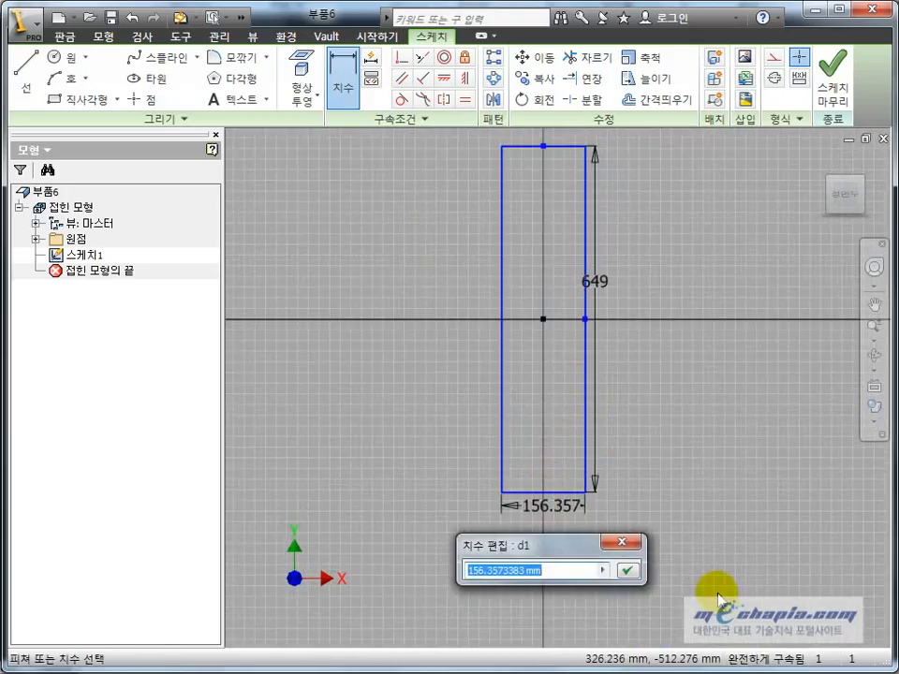
key("Return")
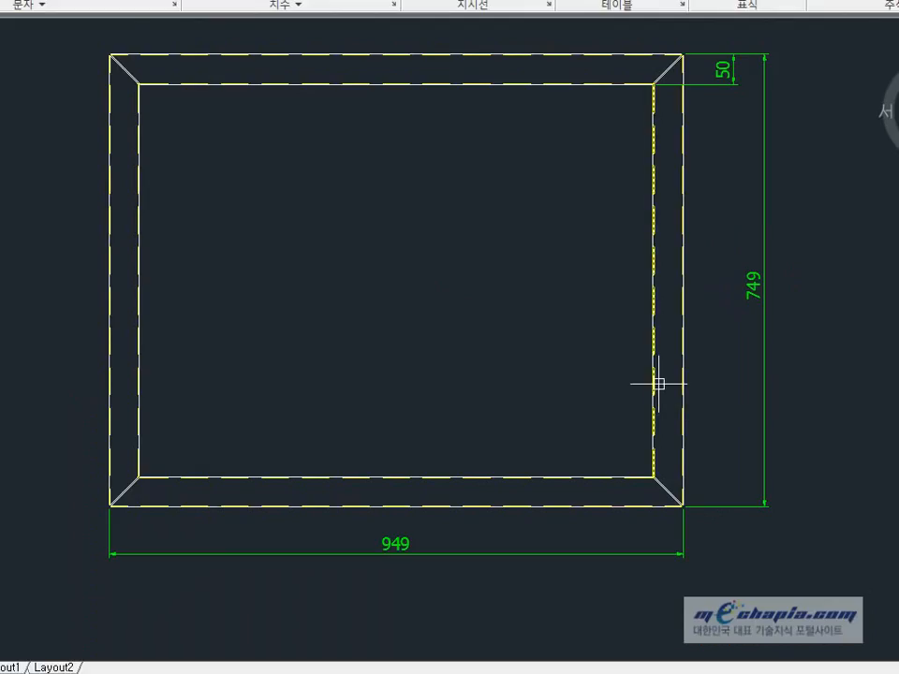
In the AutoCAD drawing, add a horizontal linear dimension for the sheet thickness above the inner flange end at the upper view's lower-right corner.
scroll(672, 371, "down", 5)
scroll(609, 285, "up", 8)
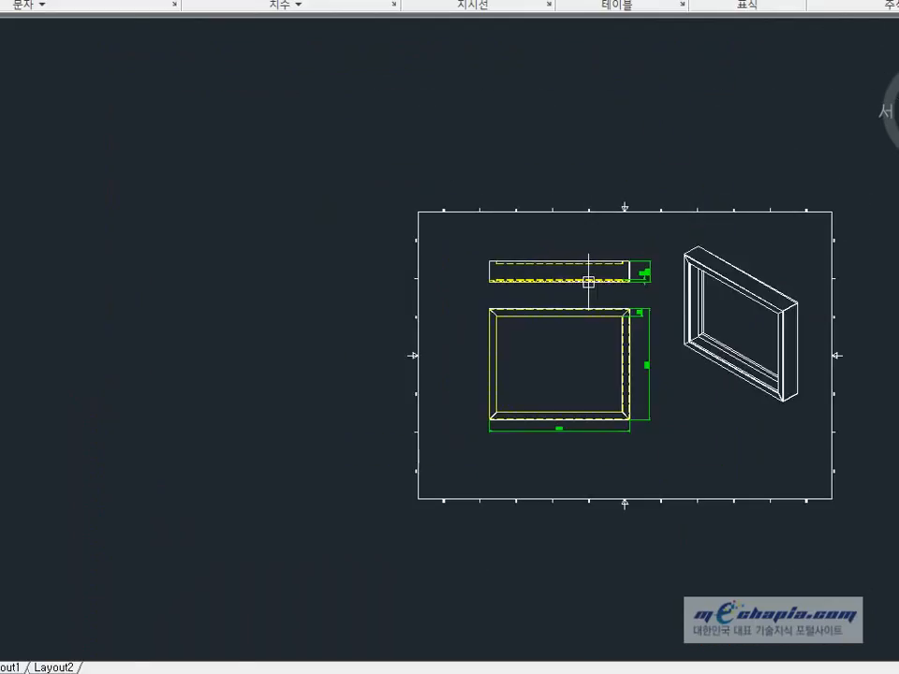
scroll(683, 293, "up", 8)
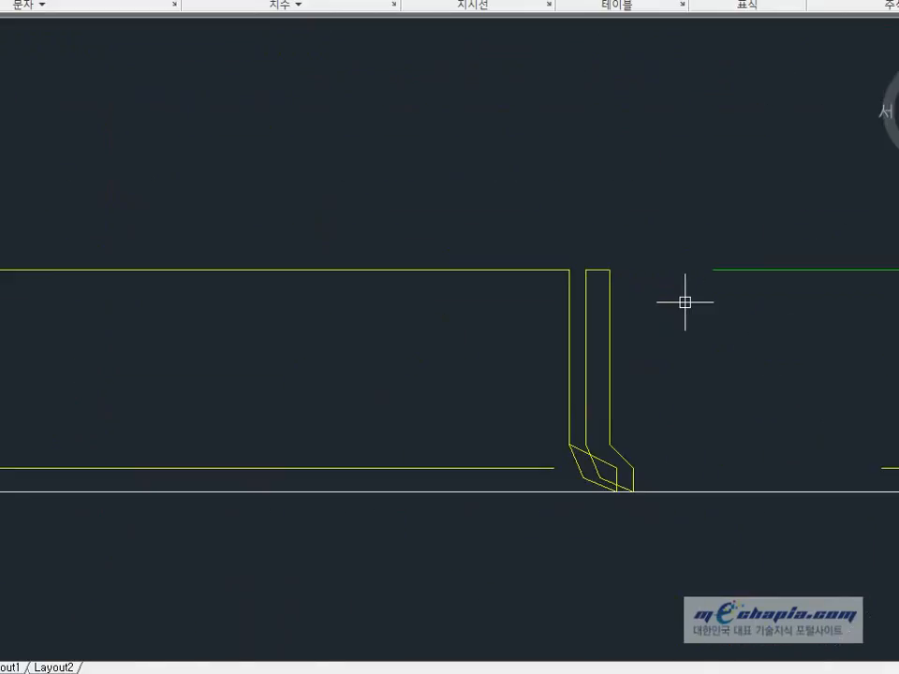
key("Return")
key("Return")
left_click(603, 270)
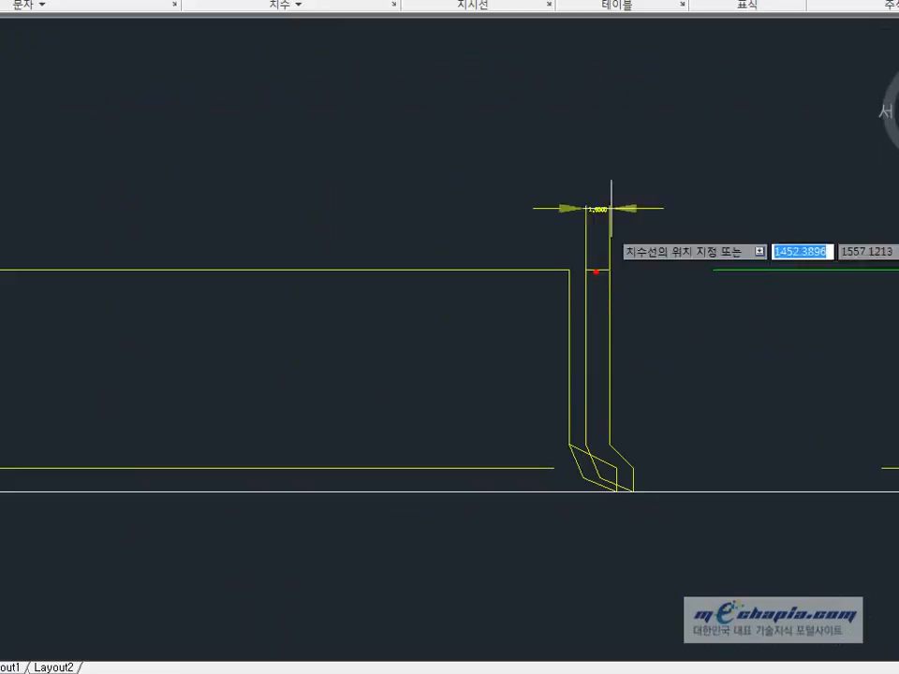
left_click(599, 164)
scroll(696, 299, "down", 3)
type("ma")
right_click(704, 306)
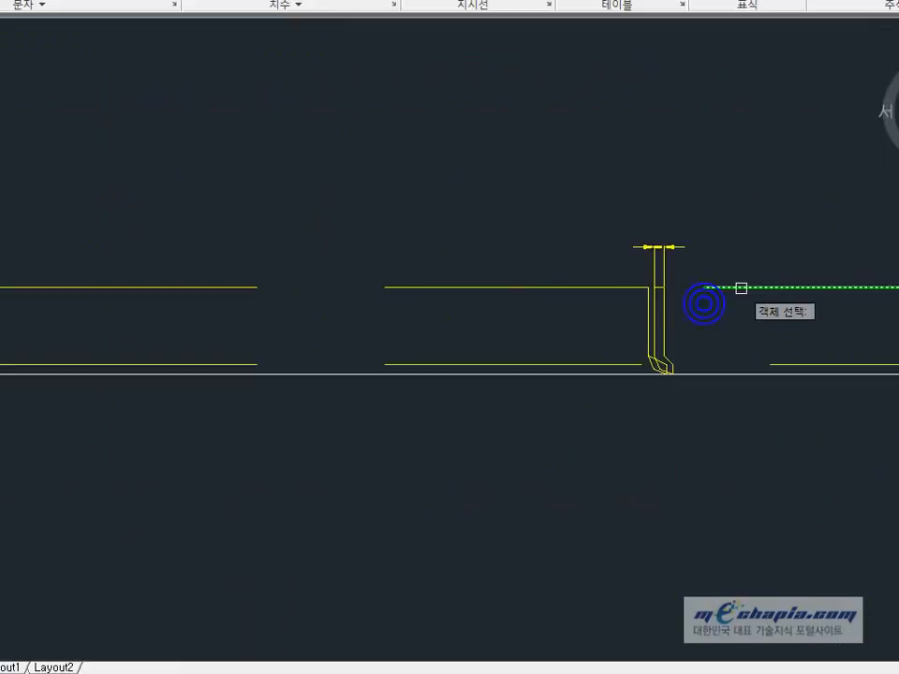
left_click(520, 195)
scroll(524, 195, "down", 5)
right_click(522, 188)
key("Escape")
right_click(784, 285)
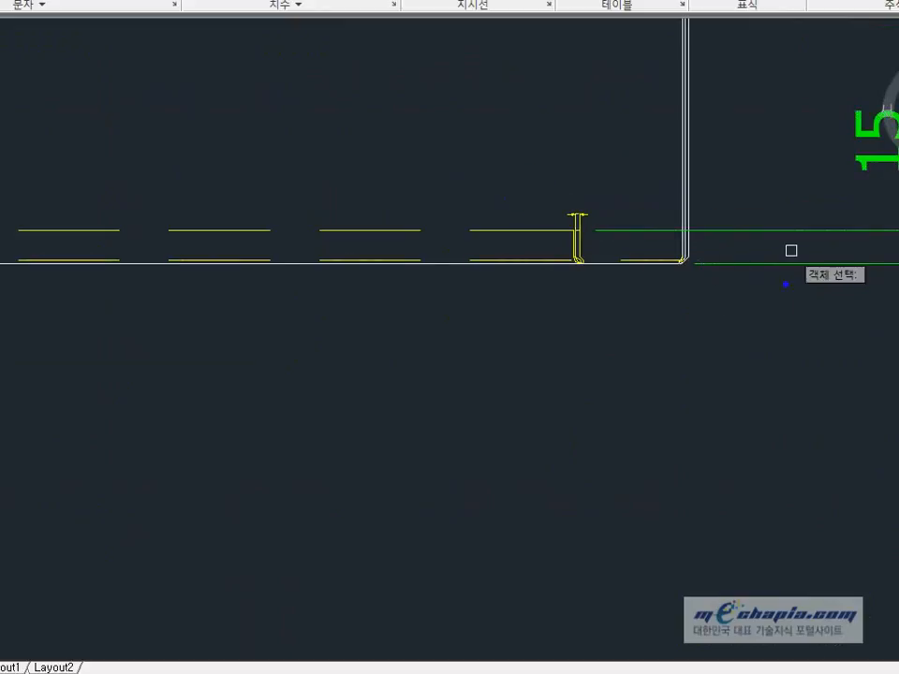
left_click(797, 232)
Match the sheet-thickness dimension's properties to those of the 15 flange-height dimension.
type("m")
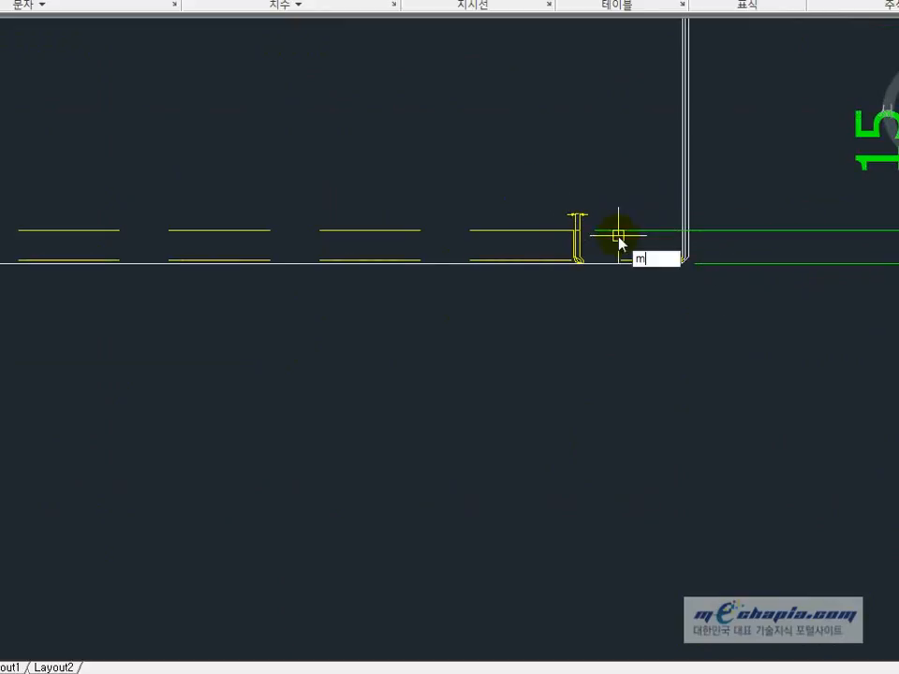
type("a")
key("Return")
left_click(742, 234)
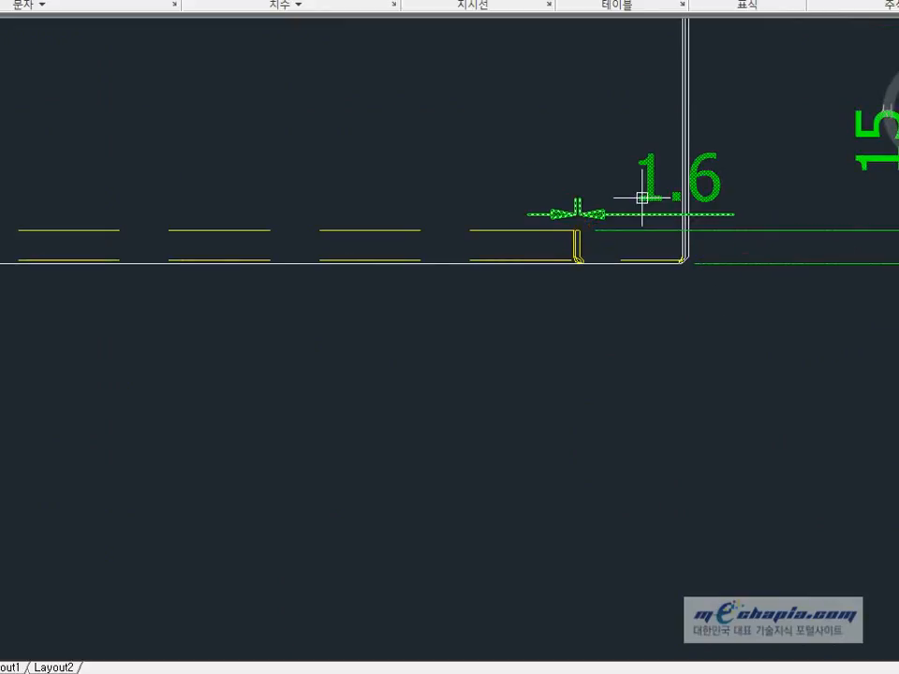
Stretch the sheet-thickness dimension line upward, away from the inner flange.
left_click(646, 194)
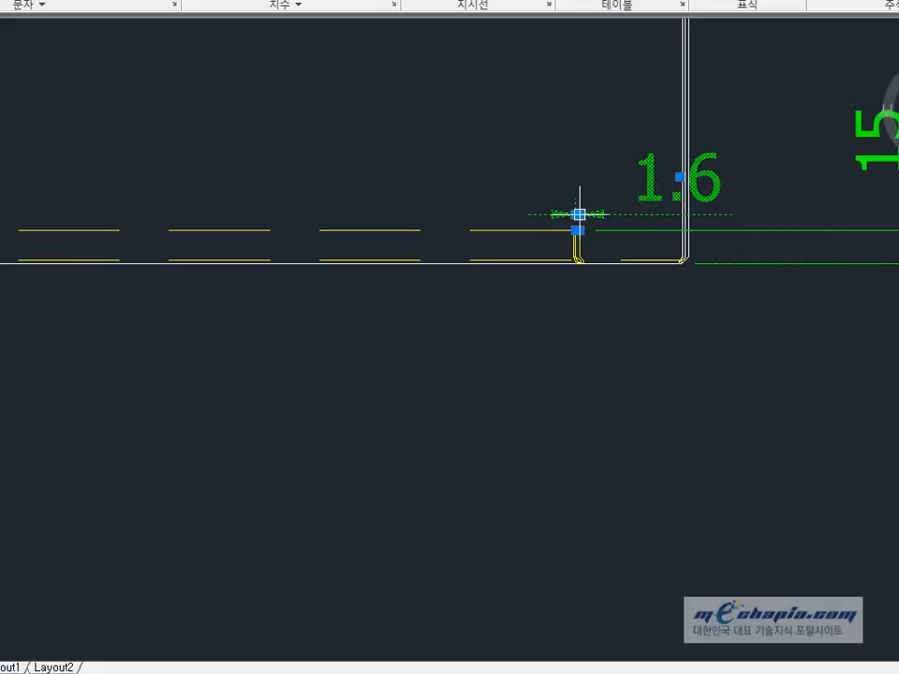
left_click(579, 215)
left_click(577, 132)
scroll(535, 337, "down", 3)
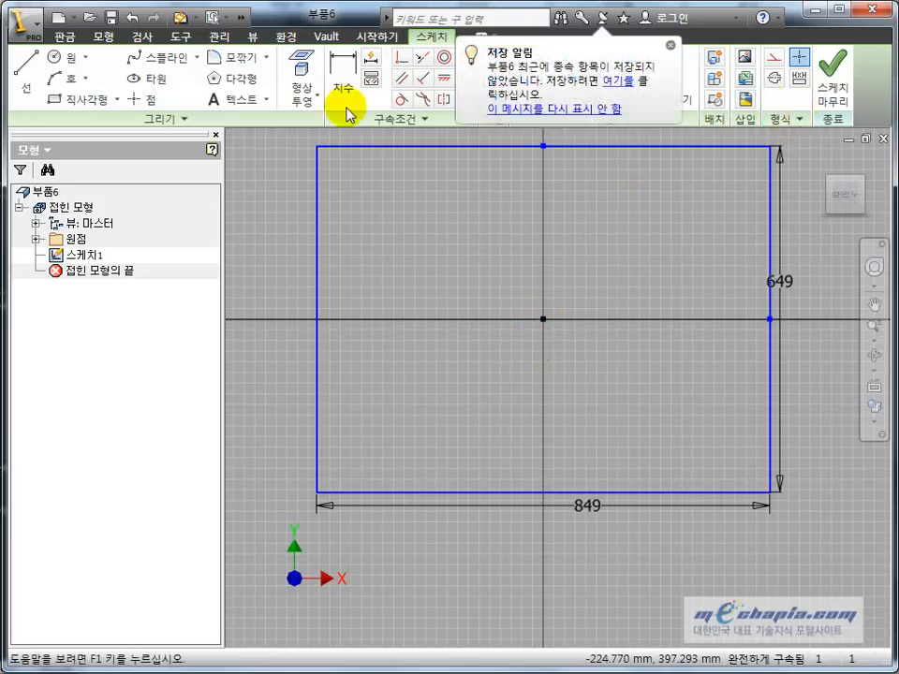
In Inventor's sheet metal defaults, turn off using the rule's thickness and set the thickness to 1.6 mm.
left_click(64, 36)
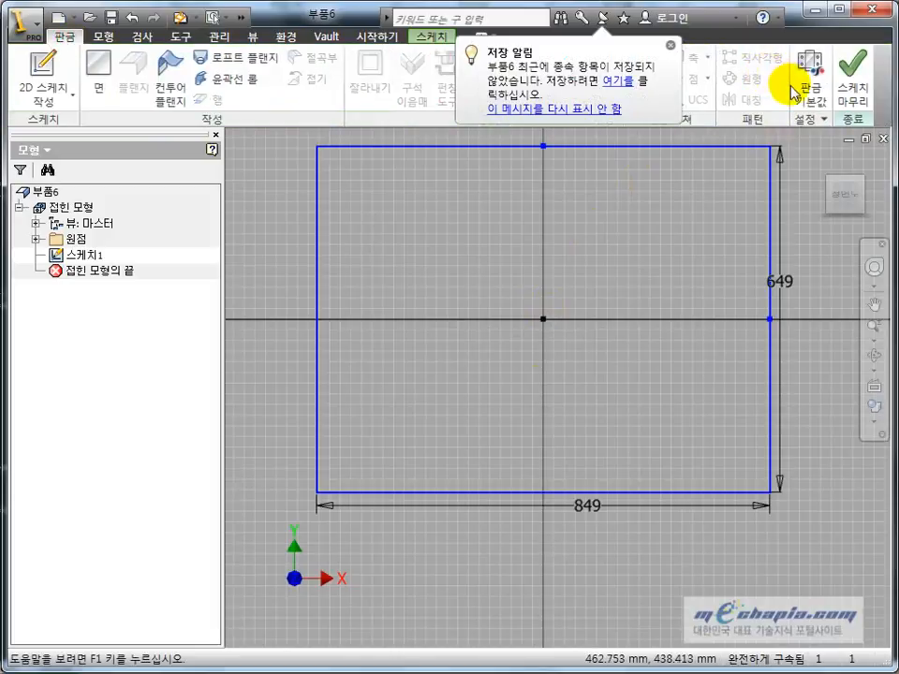
left_click(811, 87)
left_click(297, 215)
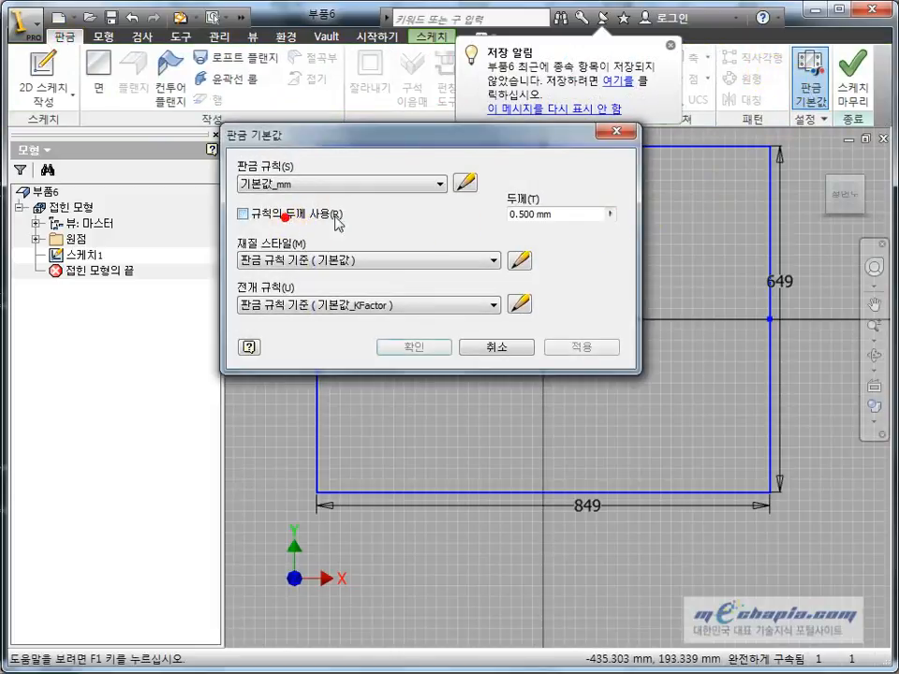
double_click(562, 214)
type("1.6")
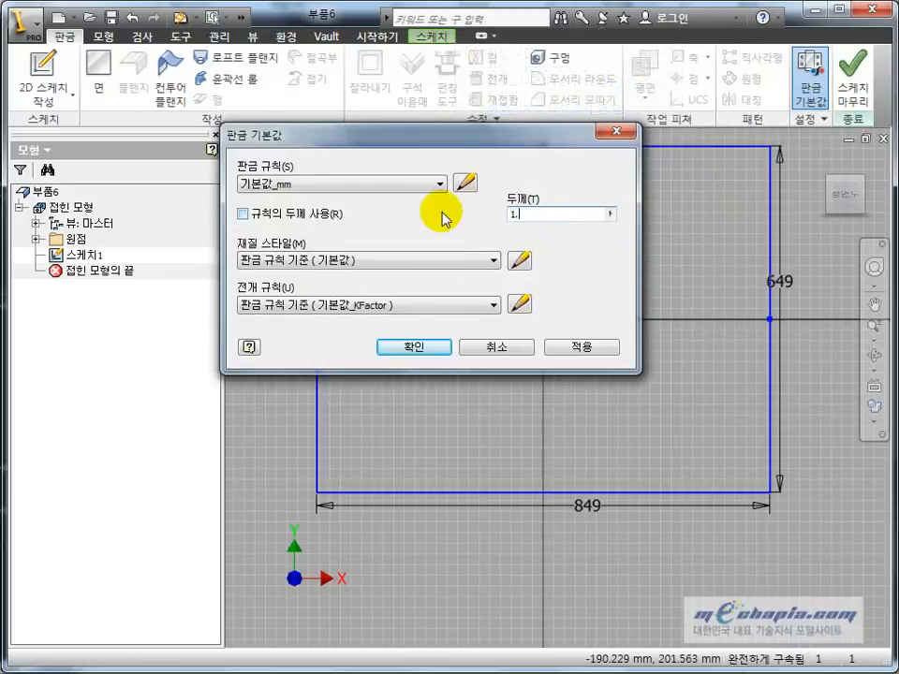
key("Return")
Finish the sketch and create a sheet metal face from the rectangular profile.
middle_click(472, 300)
middle_click(471, 301)
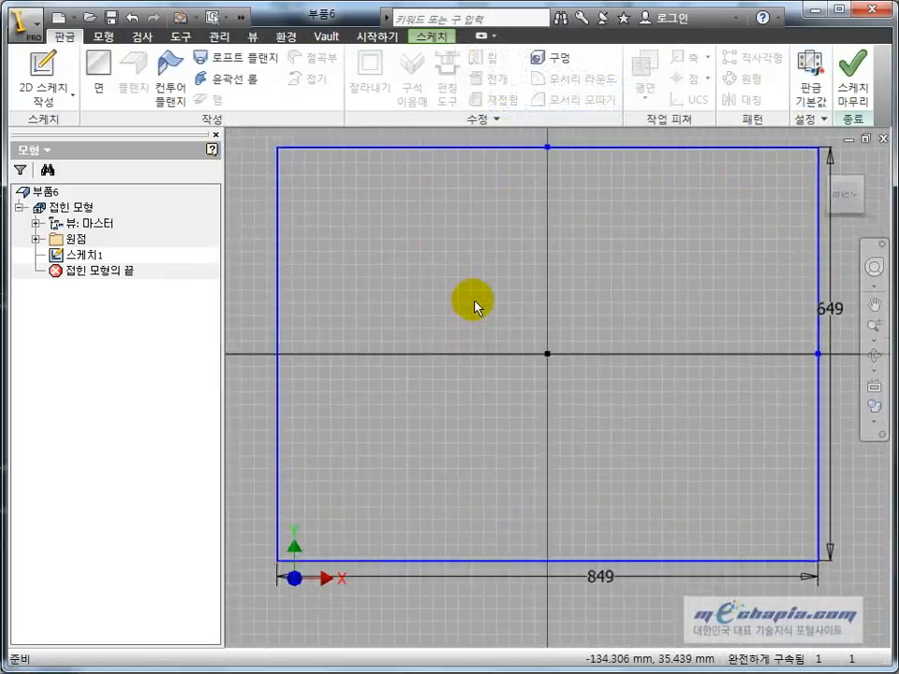
left_click(850, 82)
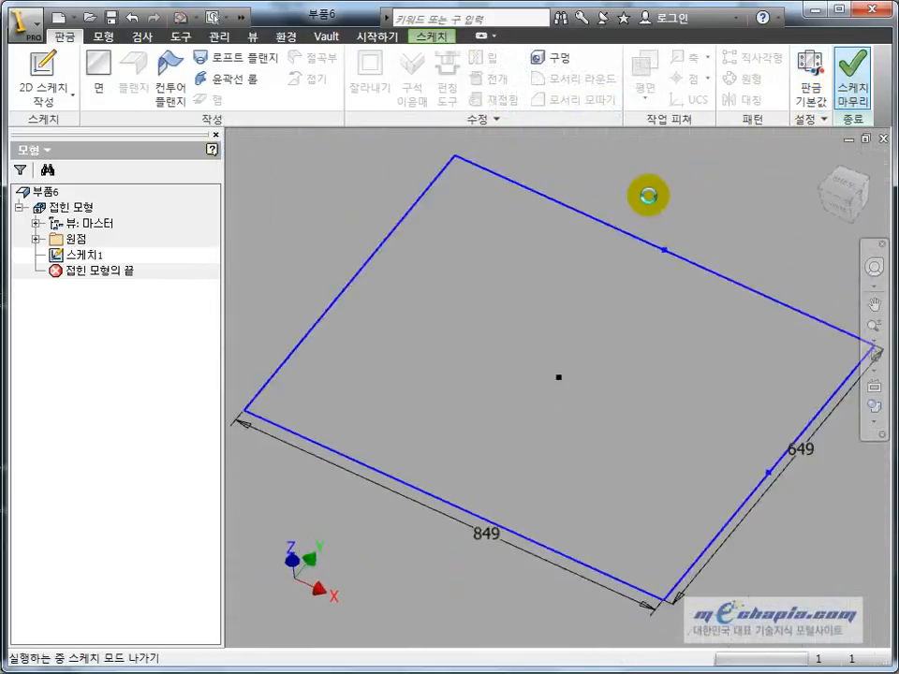
left_click(99, 75)
left_click(212, 410)
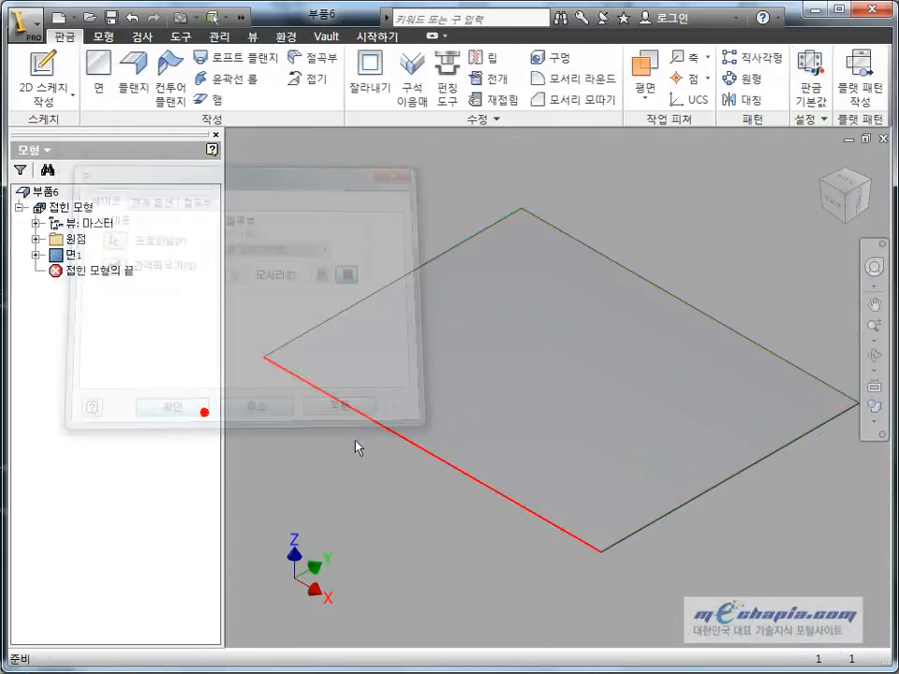
key("F4")
mouse_move(468, 421)
left_mouse_down()
mouse_move(518, 411)
mouse_move(511, 445)
left_mouse_up()
key("Escape")
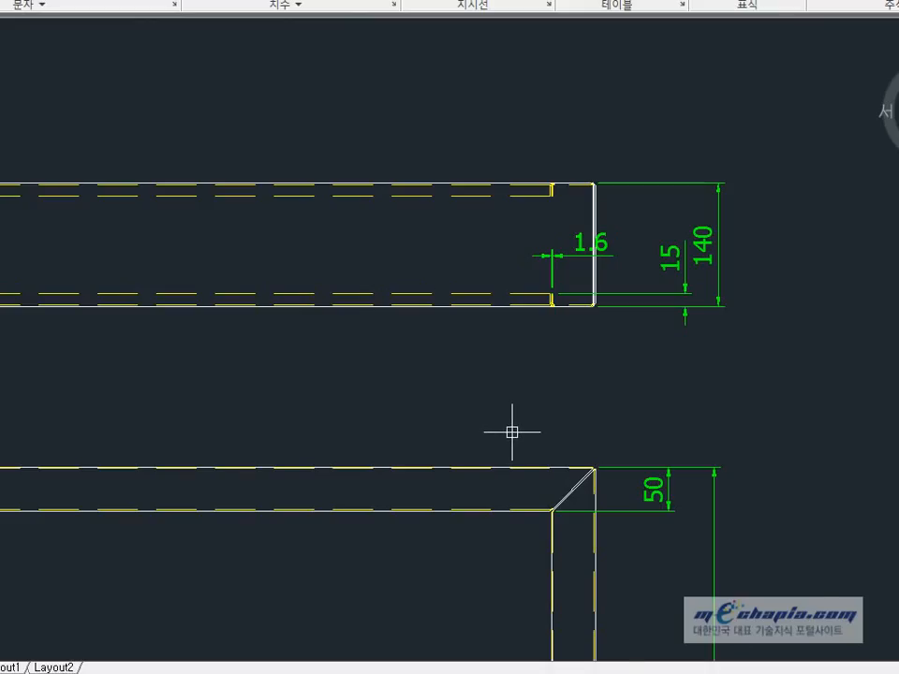
Examine the frame's front and top views and their flange dimensions in the AutoCAD drawing.
scroll(512, 431, "down", 4)
middle_click_drag(516, 469, 497, 337)
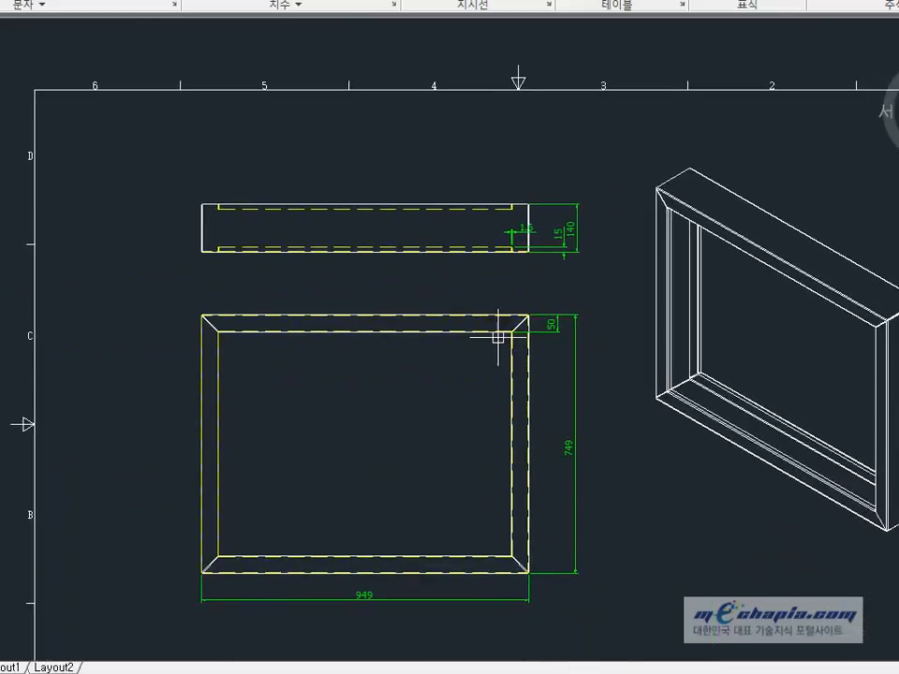
scroll(497, 337, "up", 2)
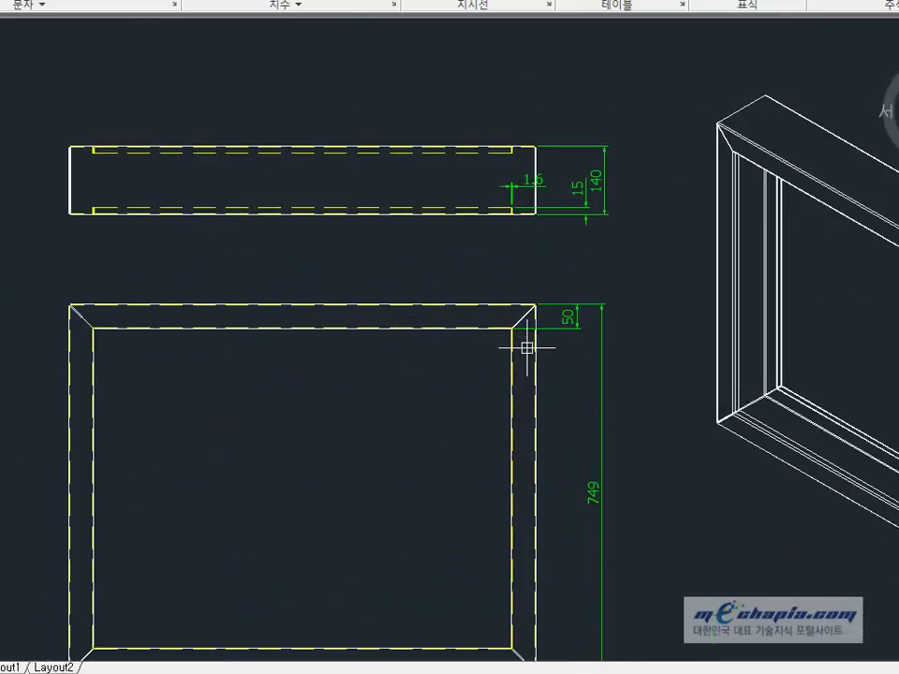
middle_click_drag(627, 388, 583, 374)
middle_click_drag(505, 365, 590, 323)
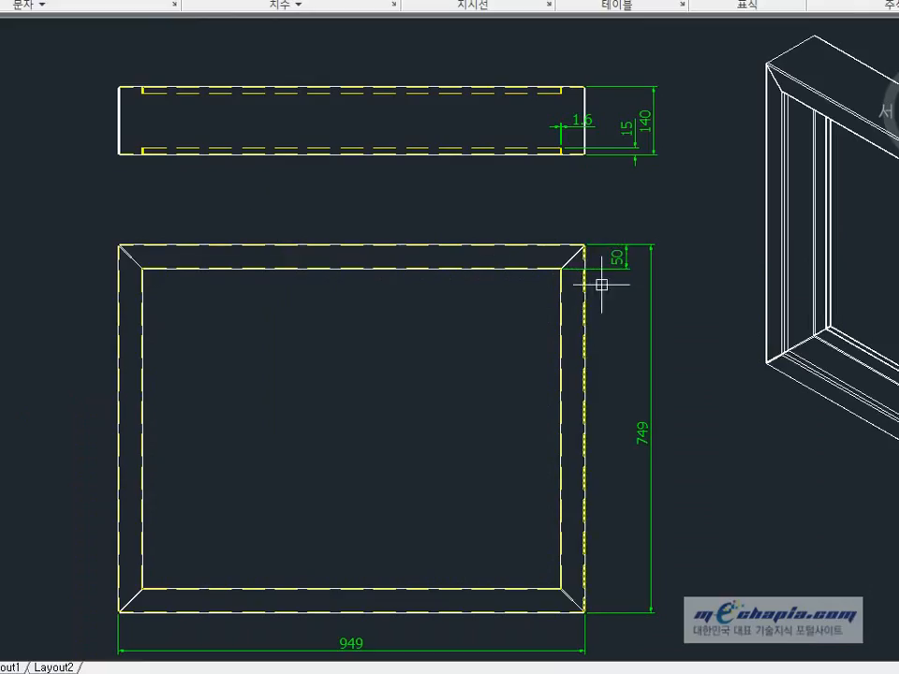
scroll(554, 275, "up", 3)
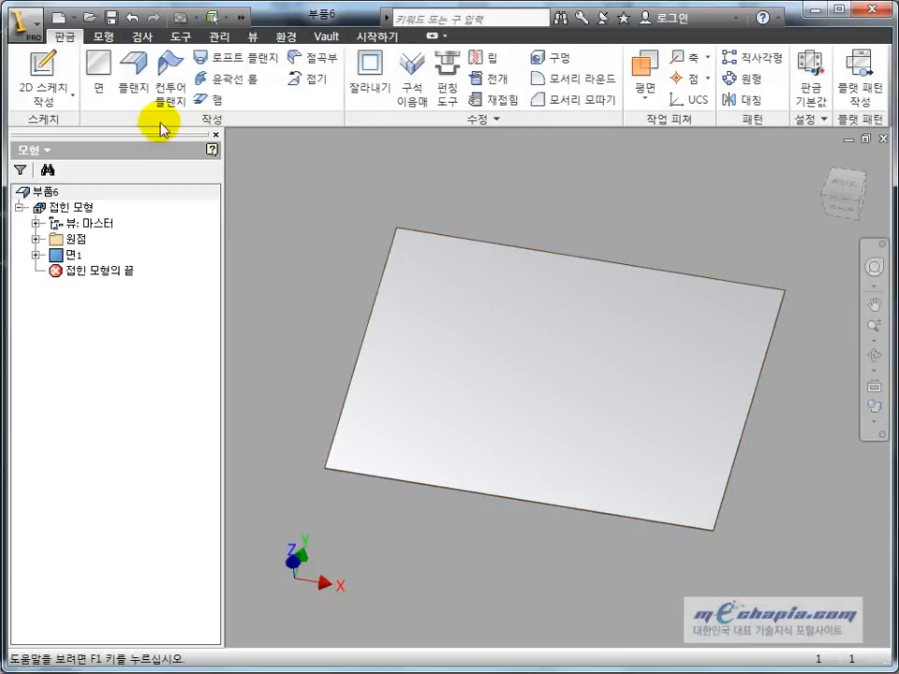
In Inventor, start a Flange and select all four outer edges of the rectangular face.
left_click(134, 70)
middle_click_drag(577, 311, 687, 265, "shift")
middle_click_drag(663, 529, 616, 363, "shift")
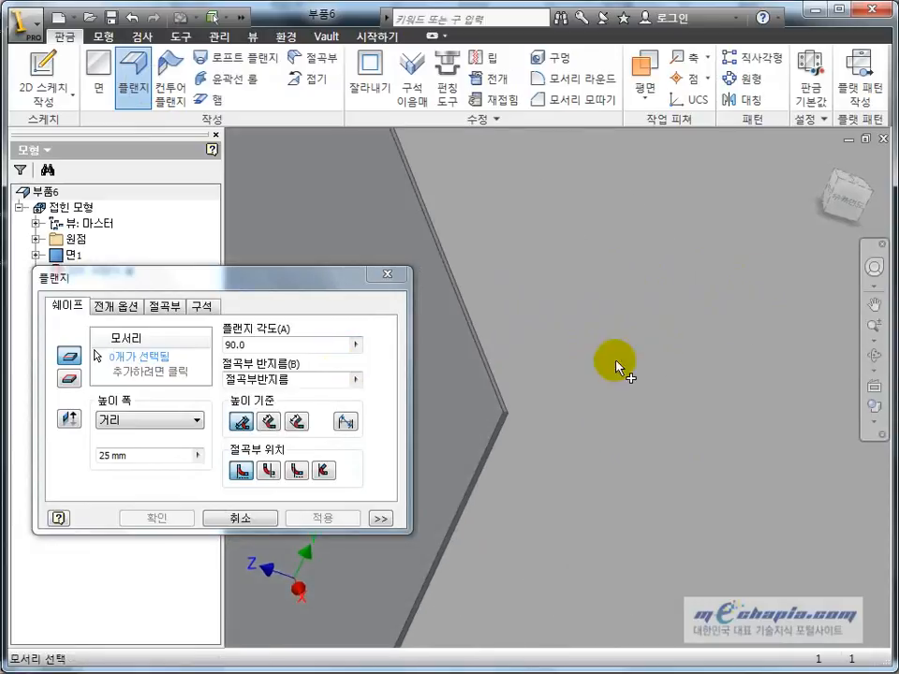
left_click(503, 394)
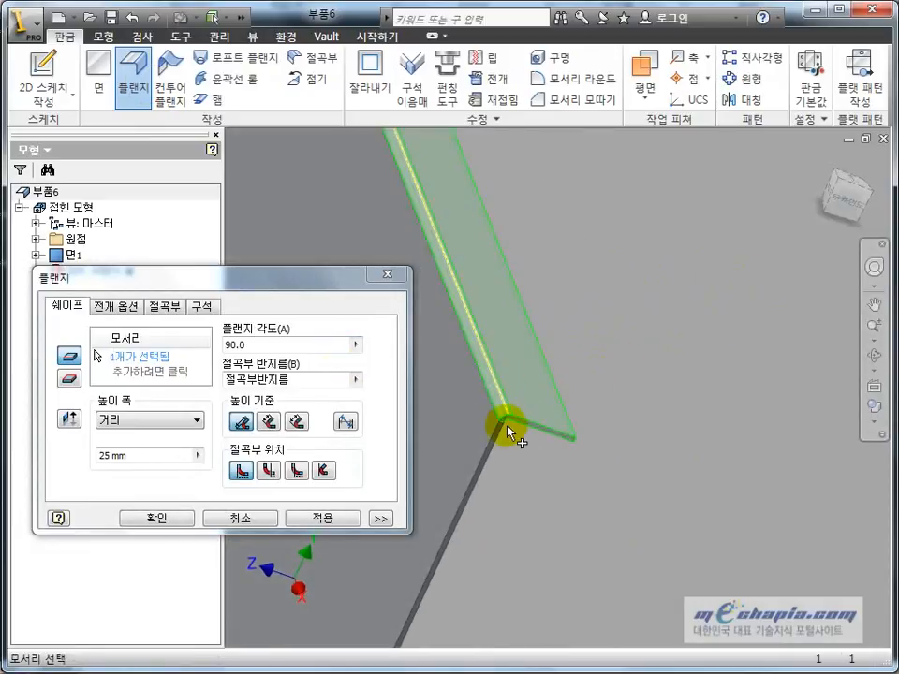
left_click(503, 429)
scroll(594, 459, "down", 4)
middle_click_drag(593, 460, 758, 207)
middle_click_drag(477, 431, 707, 415, "shift")
scroll(667, 315, "up", 4)
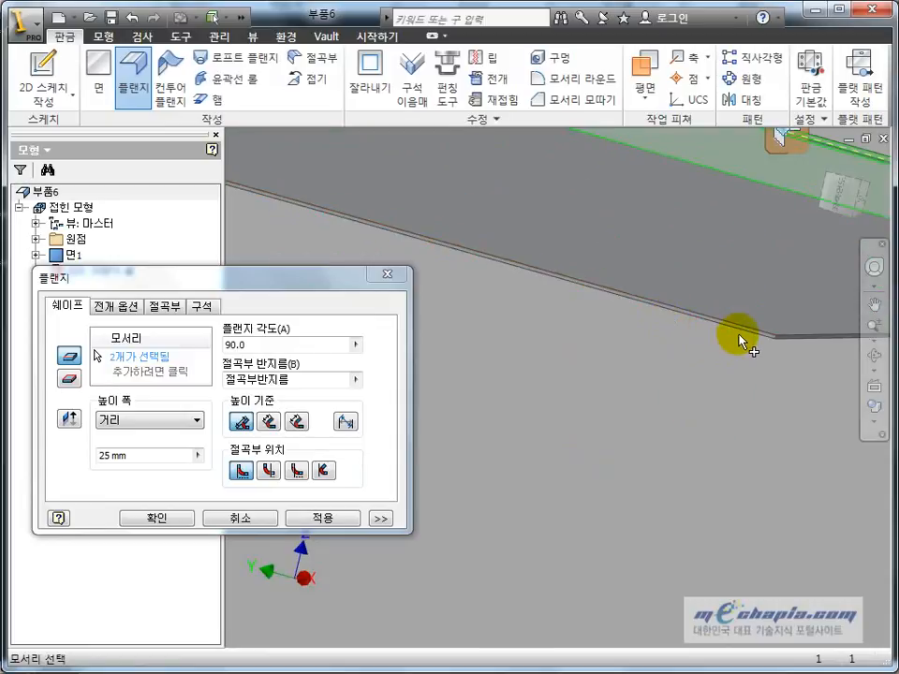
left_click(747, 337)
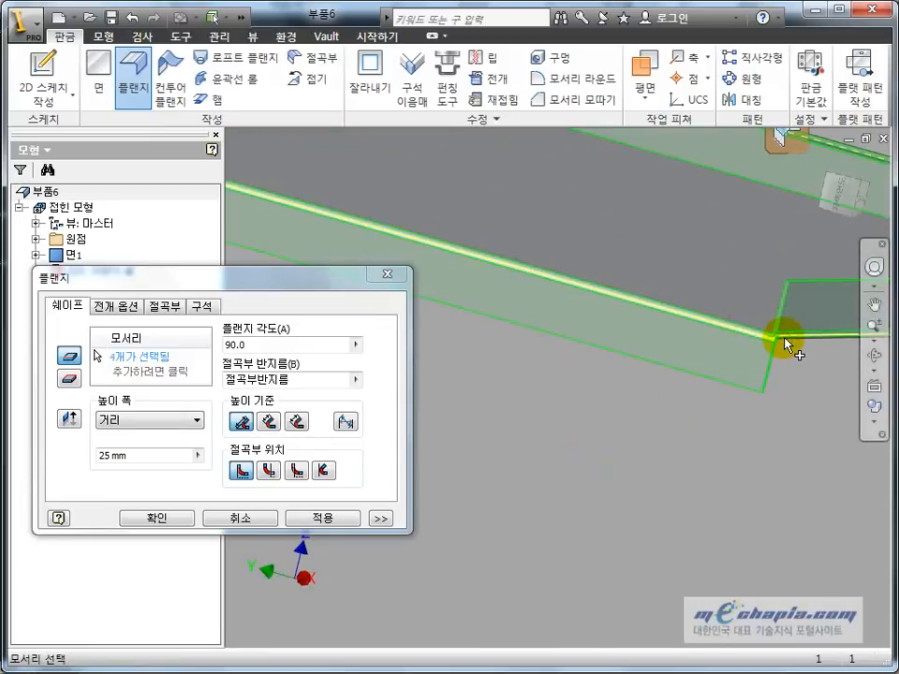
left_click(787, 335, "ctrl")
left_click(784, 341)
scroll(714, 392, "down", 4)
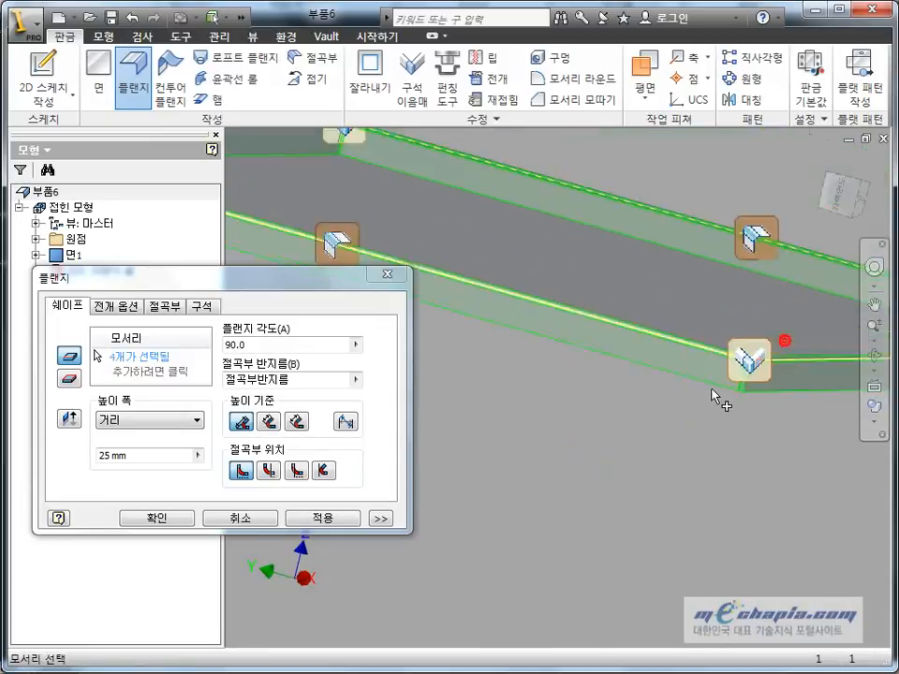
middle_click_drag(714, 393, 599, 468, "shift")
Set the flange's height distance to 50 mm.
left_click_drag(144, 459, 93, 461)
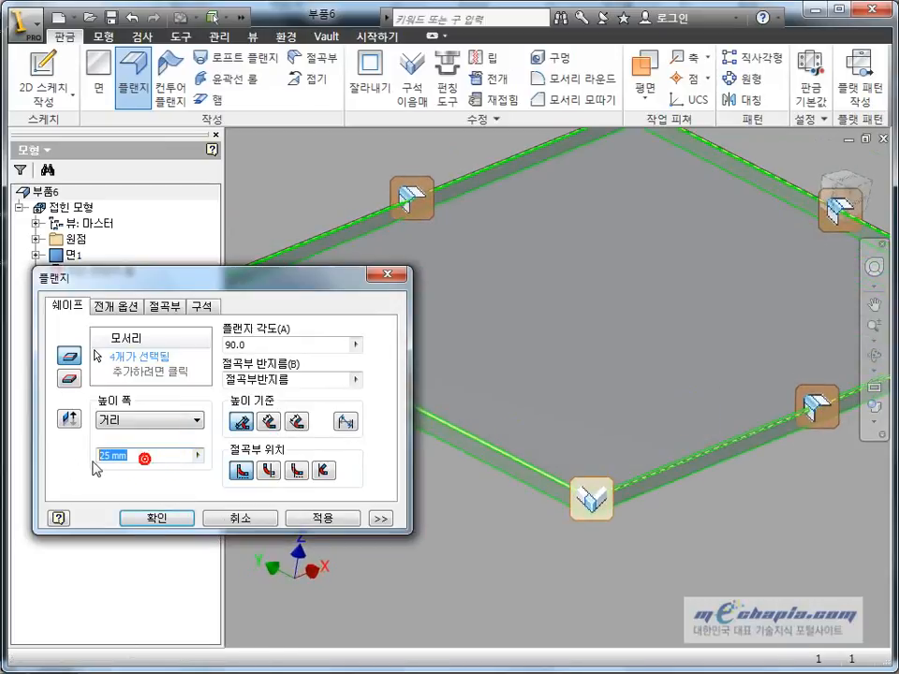
type("50")
scroll(427, 449, "down", 4)
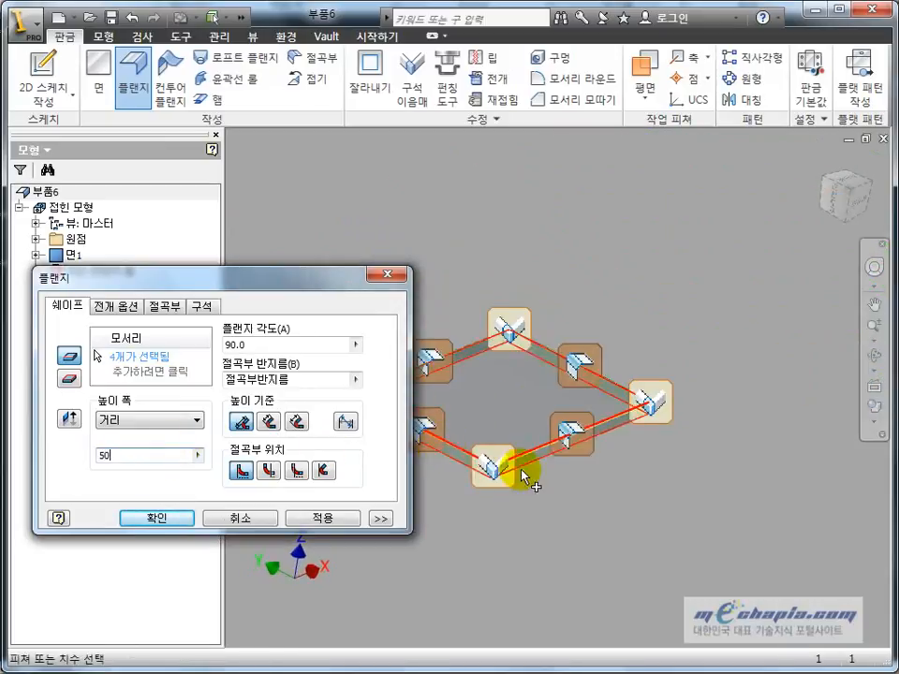
middle_click_drag(524, 475, 554, 479, "shift")
middle_click_drag(578, 414, 629, 399)
scroll(630, 399, "up", 3)
middle_click_drag(578, 465, 670, 459)
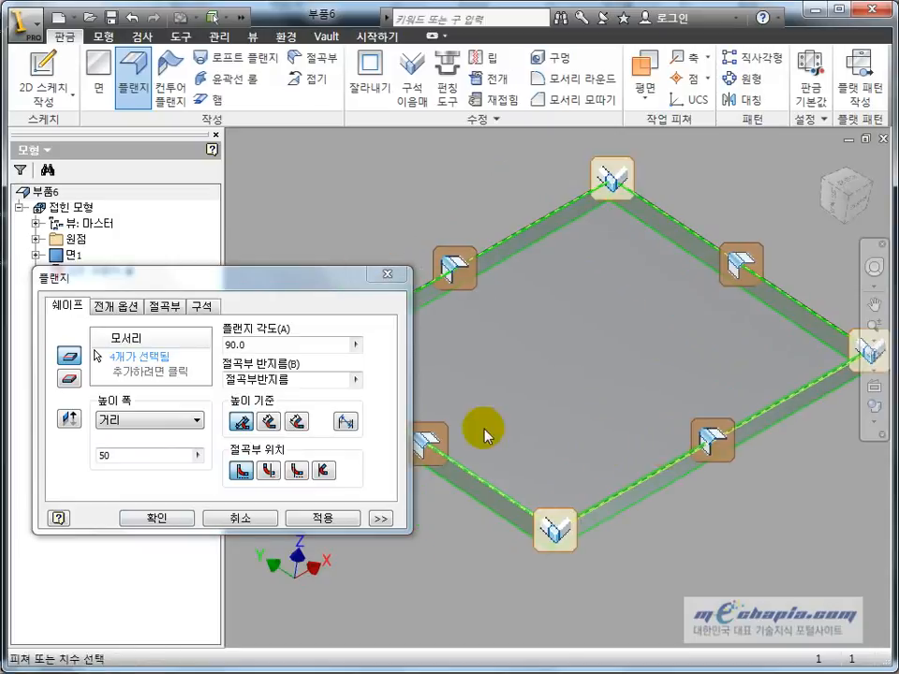
Set the flange angle to 0 degrees and create the flange on the four edges.
left_click(291, 345)
type("0")
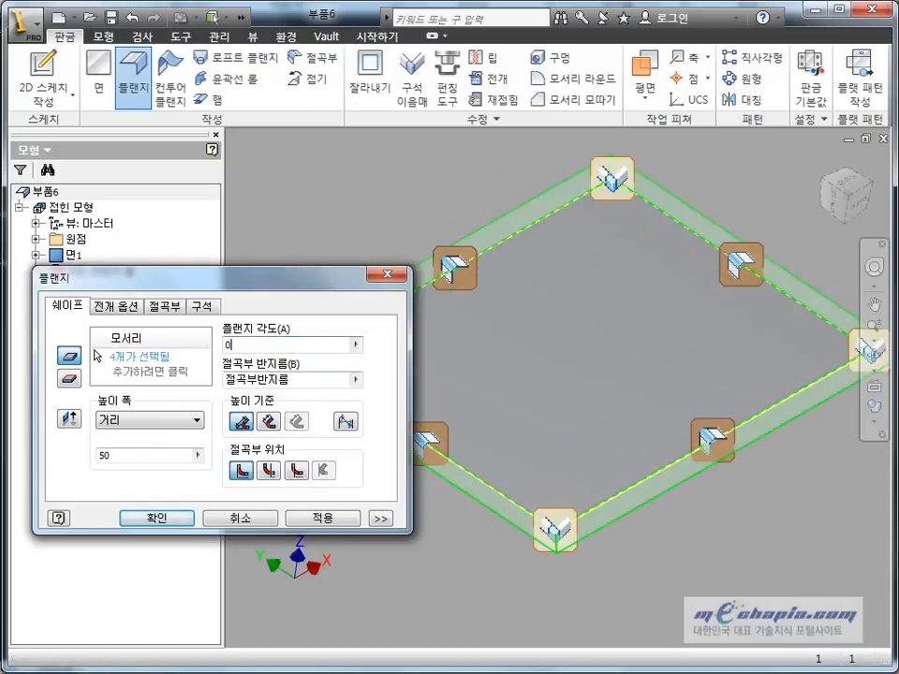
left_click_drag(210, 286, 196, 123)
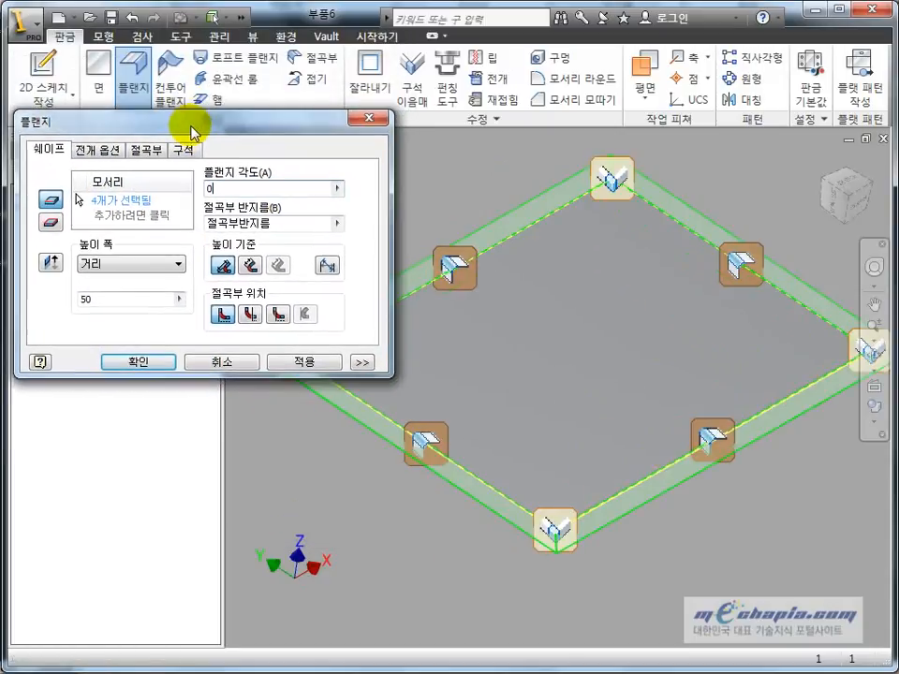
left_click(125, 362)
Compare the mitre gap at the flange's corner with the same corner in the AutoCAD drawing.
left_click(834, 194)
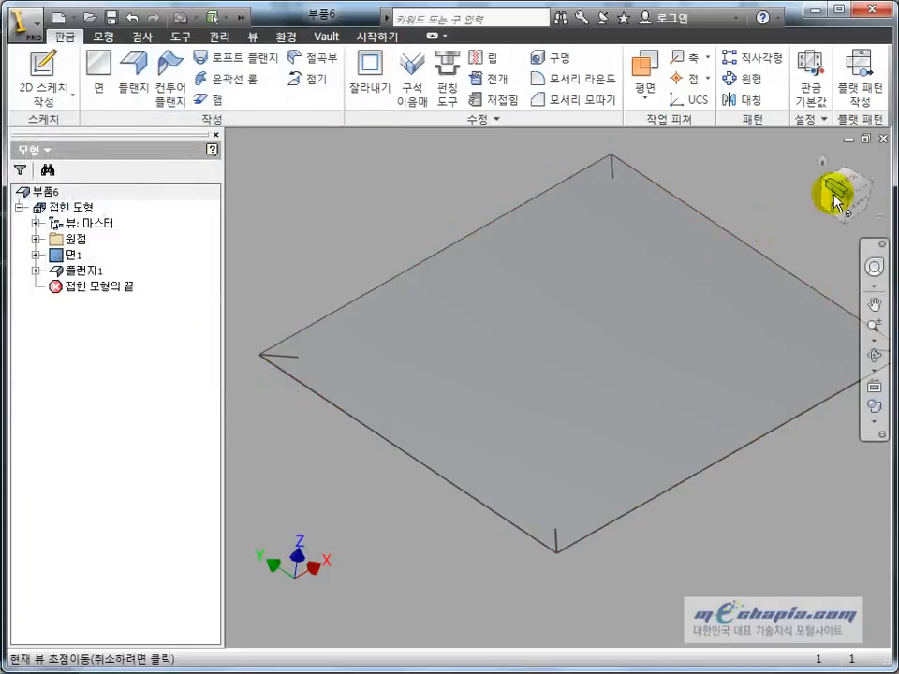
left_click(853, 186)
scroll(446, 249, "down", 5)
middle_click_drag(393, 242, 487, 349)
scroll(485, 348, "down", 3)
scroll(412, 331, "down", 3)
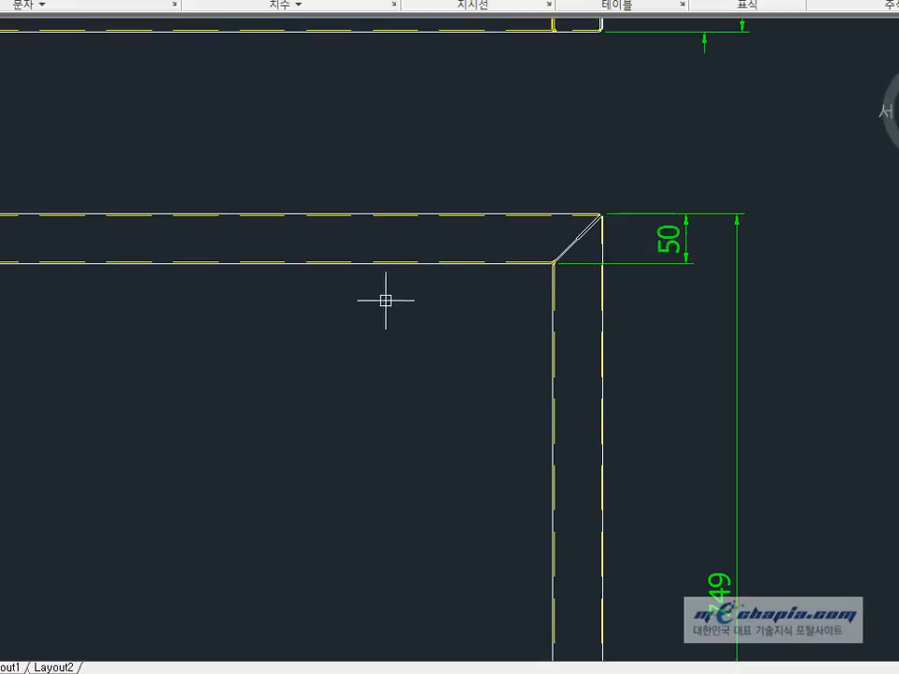
scroll(576, 279, "down", 2)
scroll(575, 271, "up", 6)
scroll(573, 270, "up", 4)
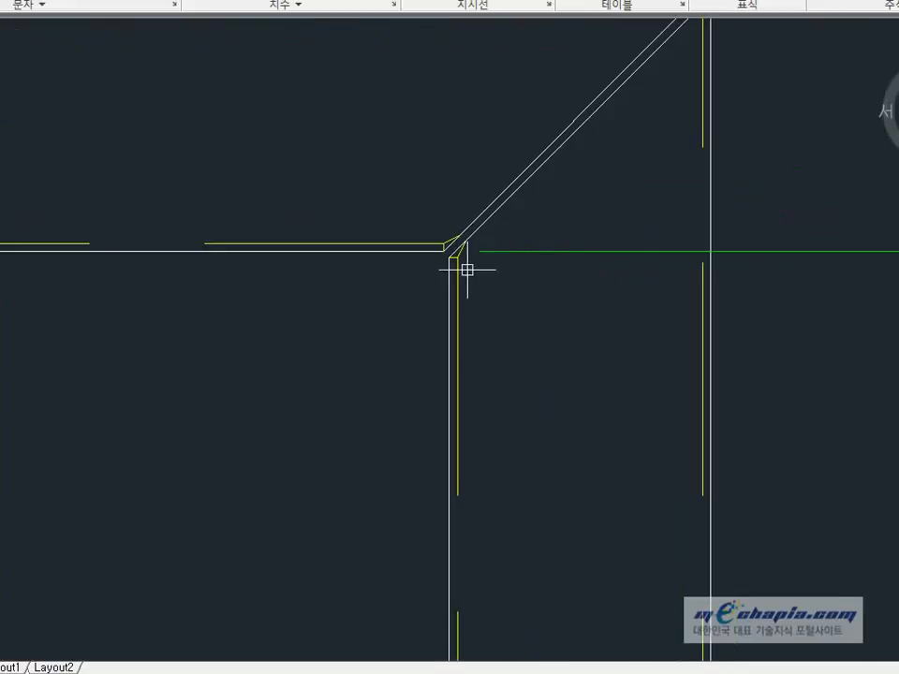
middle_click_drag(572, 202, 485, 414)
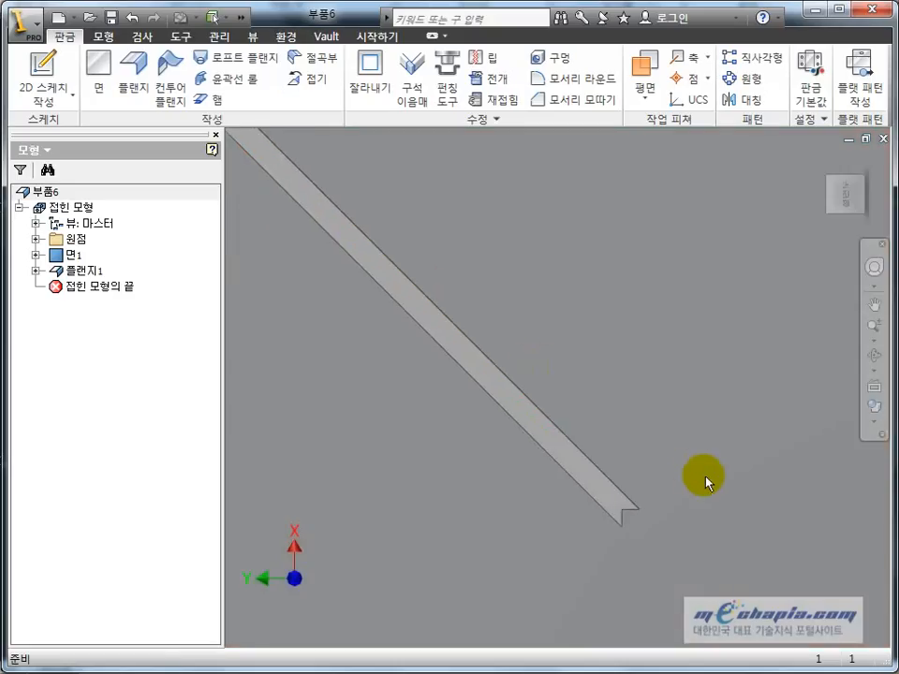
scroll(495, 371, "up", 3)
scroll(495, 371, "down", 5)
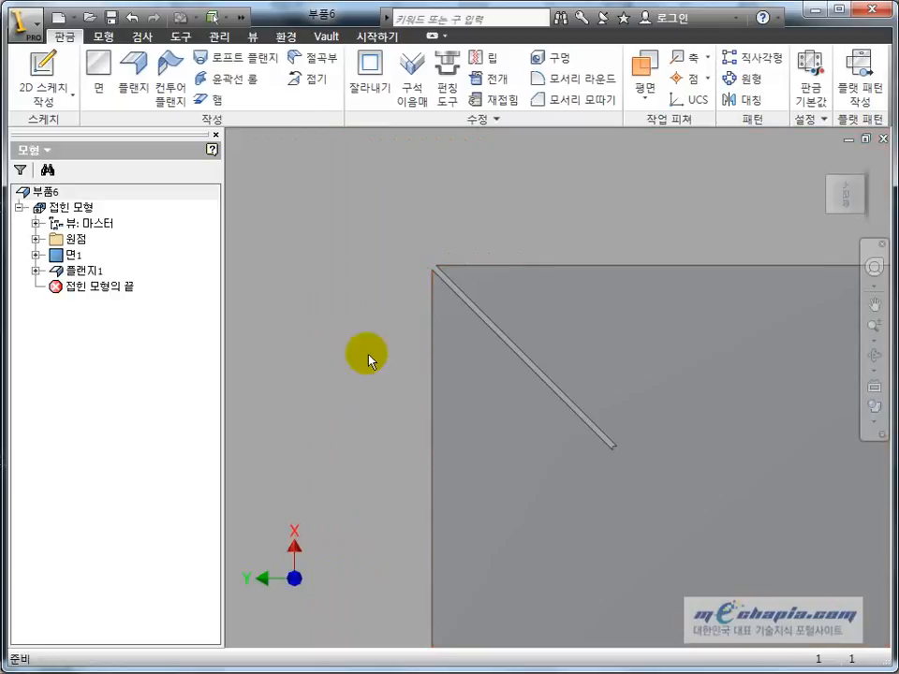
Highlight the base face feature and inspect how its boundary meets the flange's corner mitres.
left_click(74, 255)
scroll(497, 351, "down", 3)
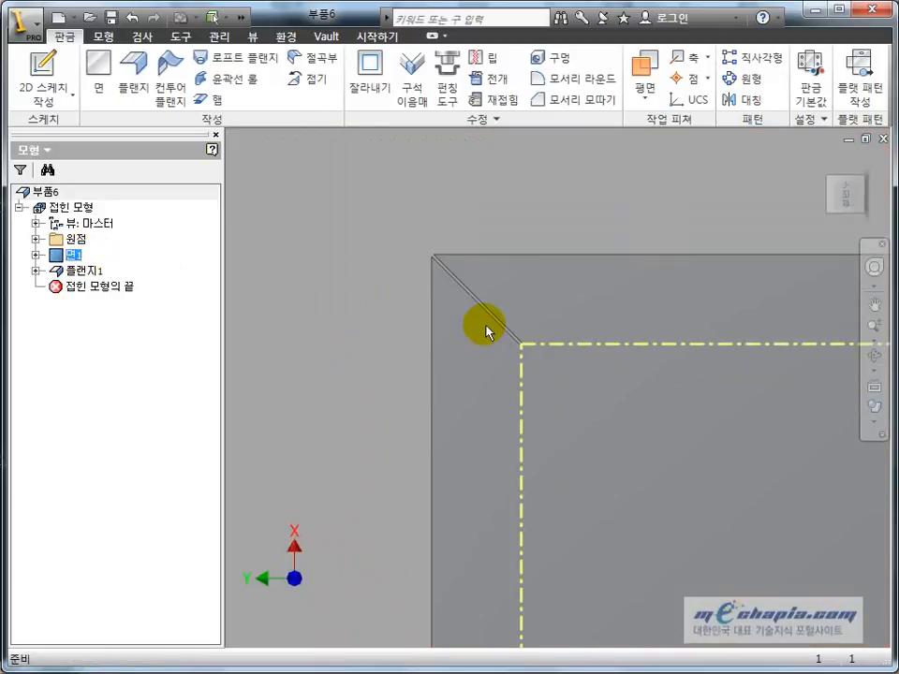
middle_click_drag(451, 383, 466, 337)
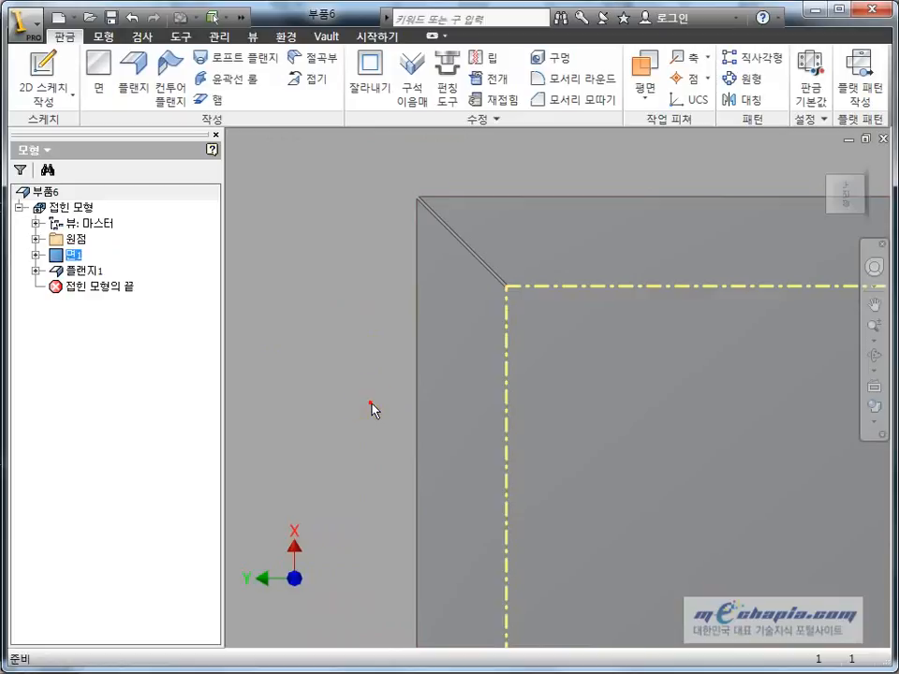
scroll(372, 409, "down", 3)
middle_click_drag(371, 409, 305, 253)
scroll(307, 259, "down", 5)
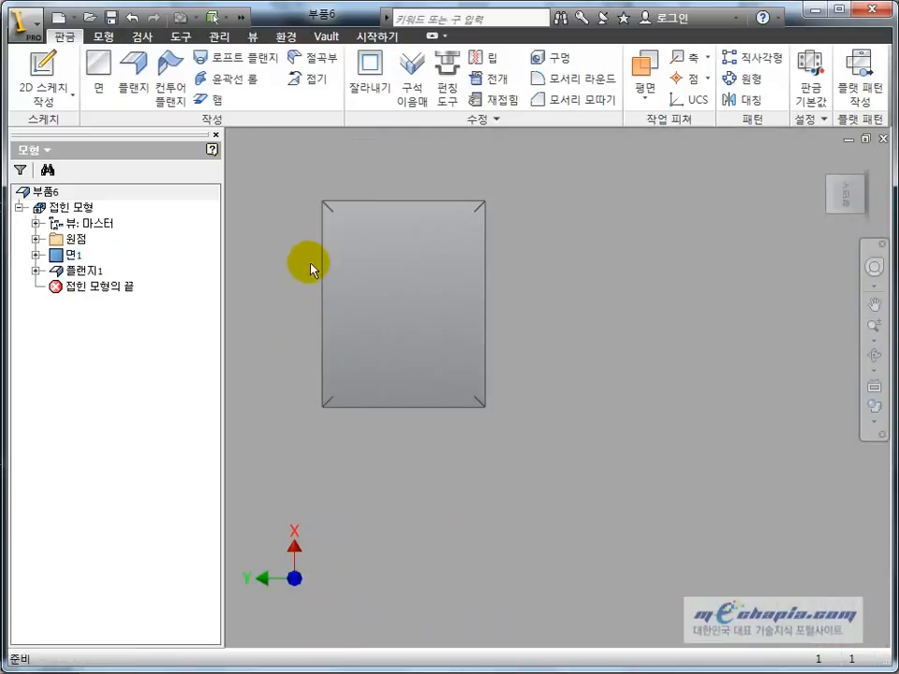
Create a new 2D sketch on the large flat face and project the face's edges and corner mitre cuts into it.
left_click(427, 279)
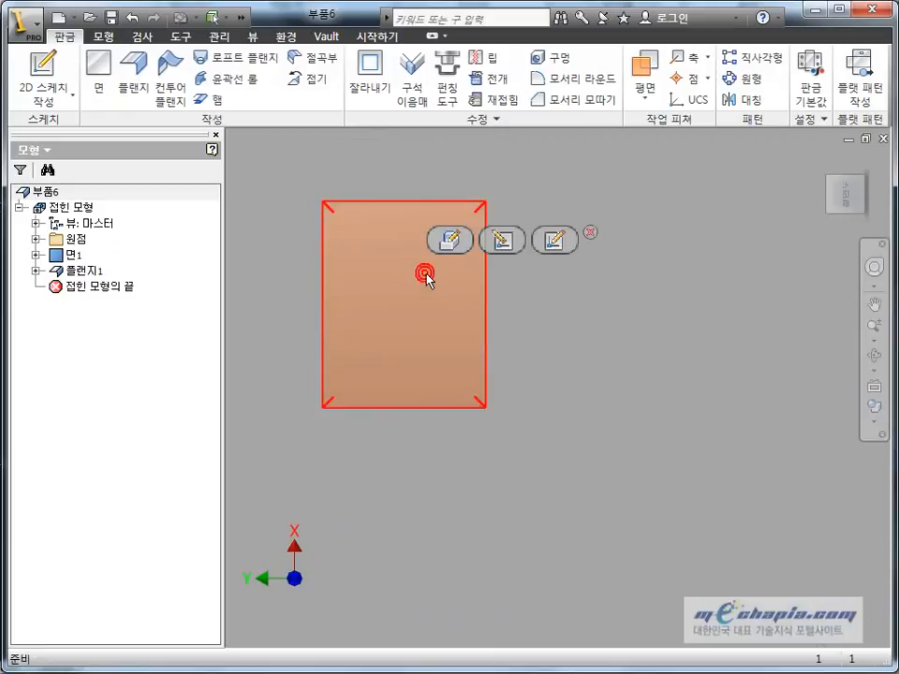
left_click(553, 241)
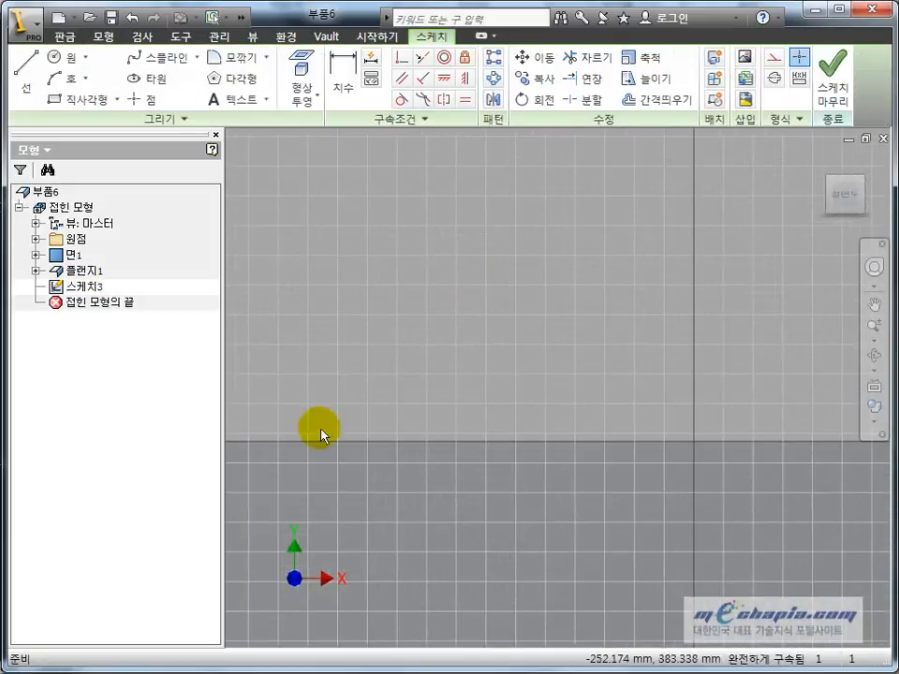
left_click(301, 86)
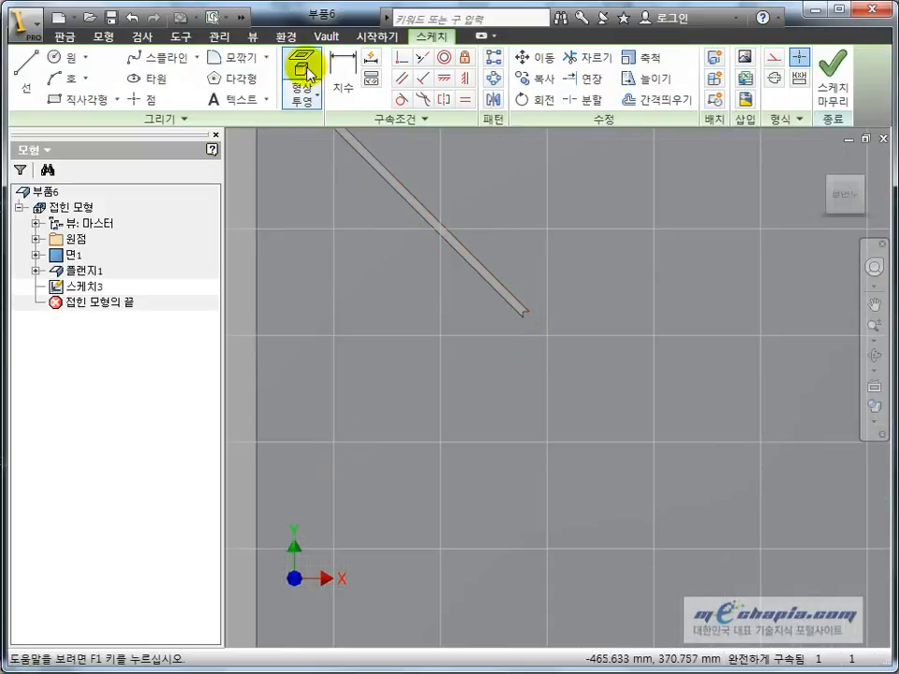
scroll(552, 351, "down", 2)
left_click(491, 274)
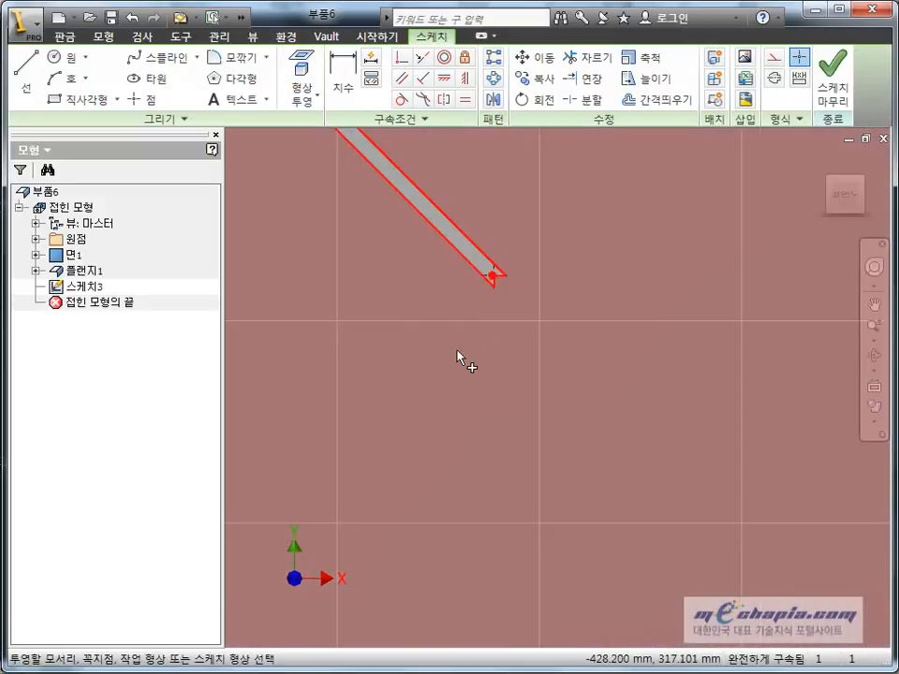
scroll(458, 353, "up", 10)
scroll(647, 527, "down", 10)
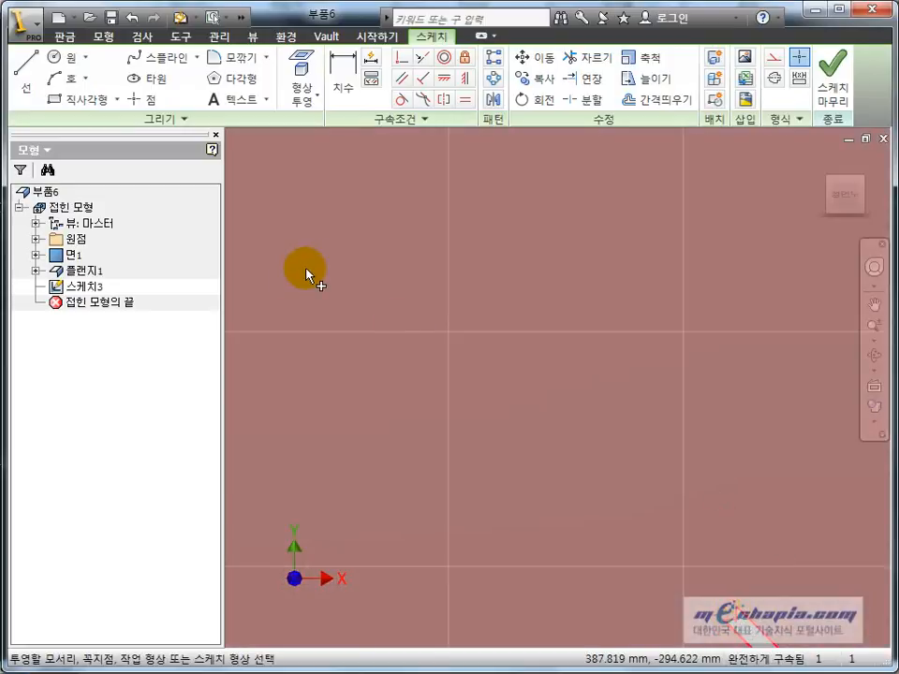
key("Escape")
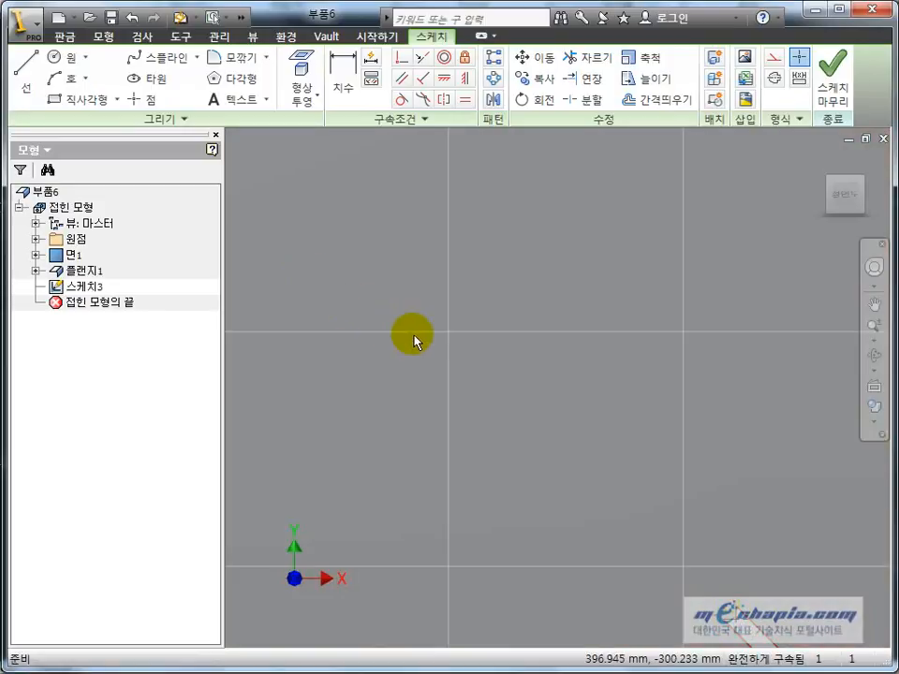
Draw a rectangle between the inner end points of two diagonally opposite mitre cuts, then return to the sheet metal commands.
scroll(418, 344, "up", 3)
middle_click_drag(418, 348, 487, 366)
left_click(84, 99)
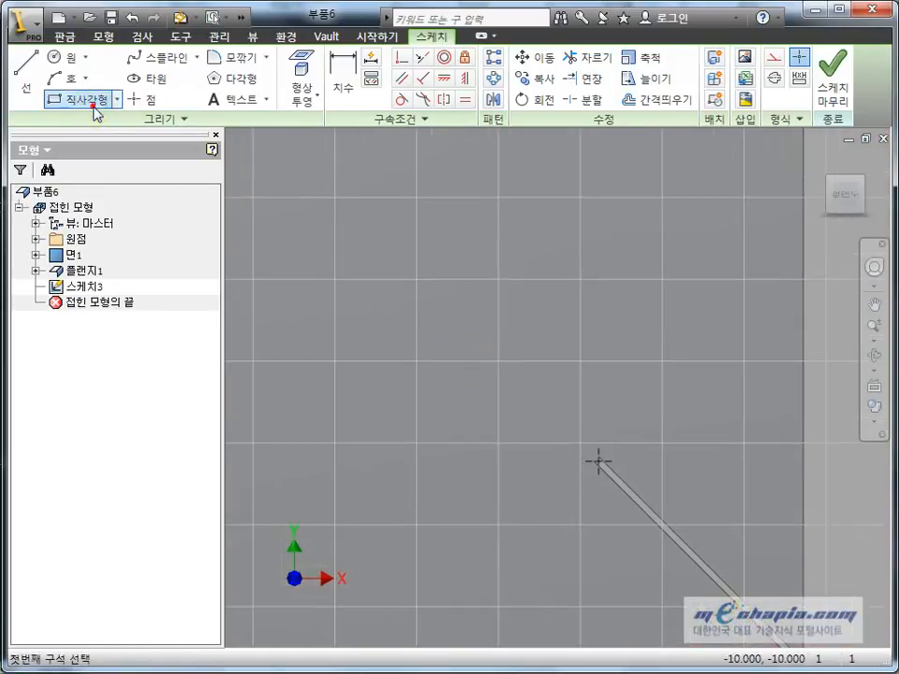
scroll(457, 470, "down", 3)
scroll(458, 470, "down", 3)
middle_click_drag(621, 458, 317, 460)
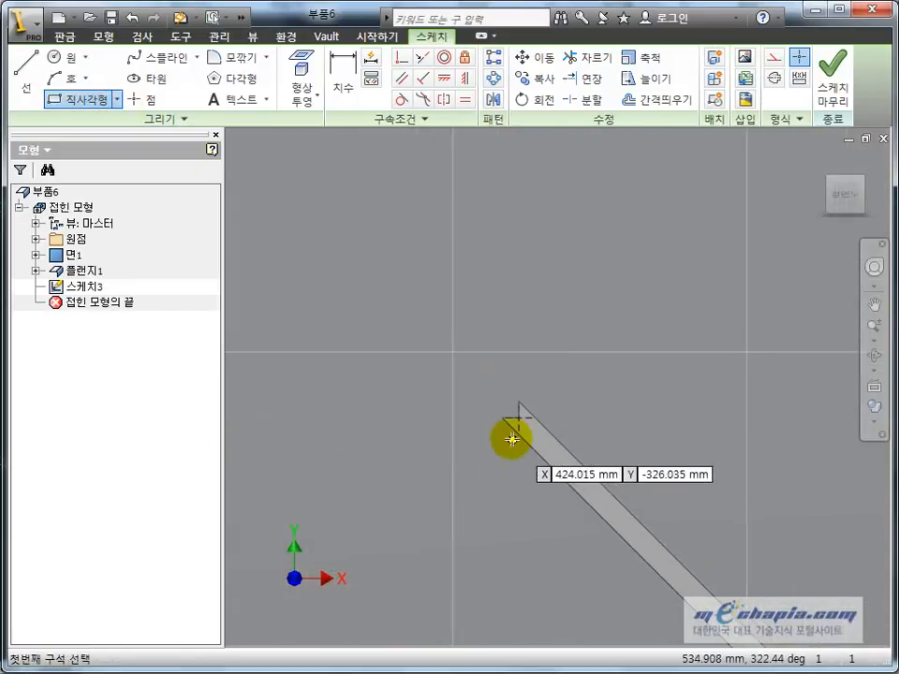
left_click(518, 418)
scroll(547, 557, "up", 10)
scroll(396, 441, "down", 3)
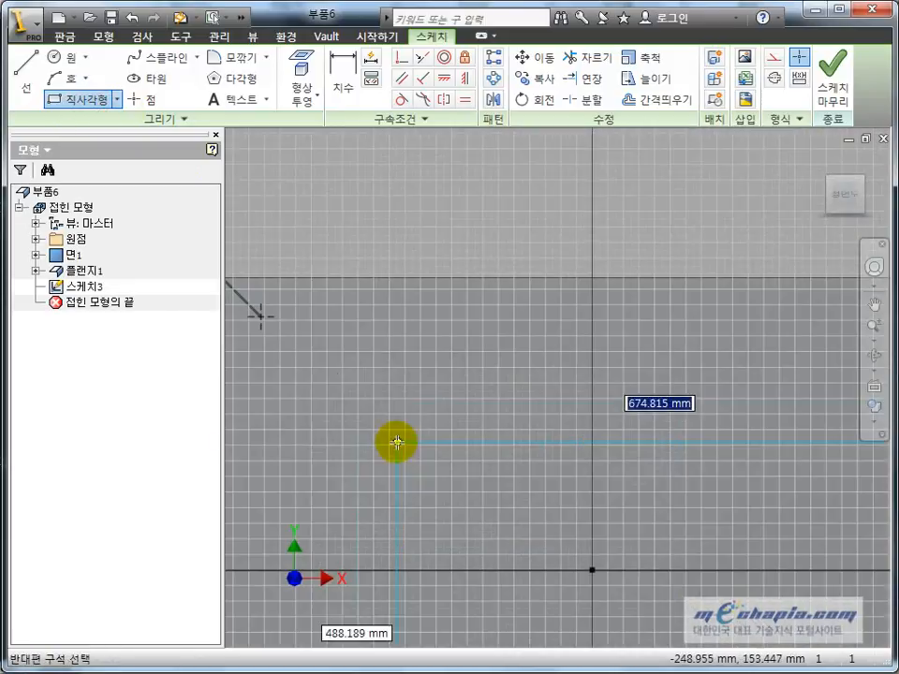
middle_click_drag(378, 416, 574, 479)
scroll(462, 377, "down", 3)
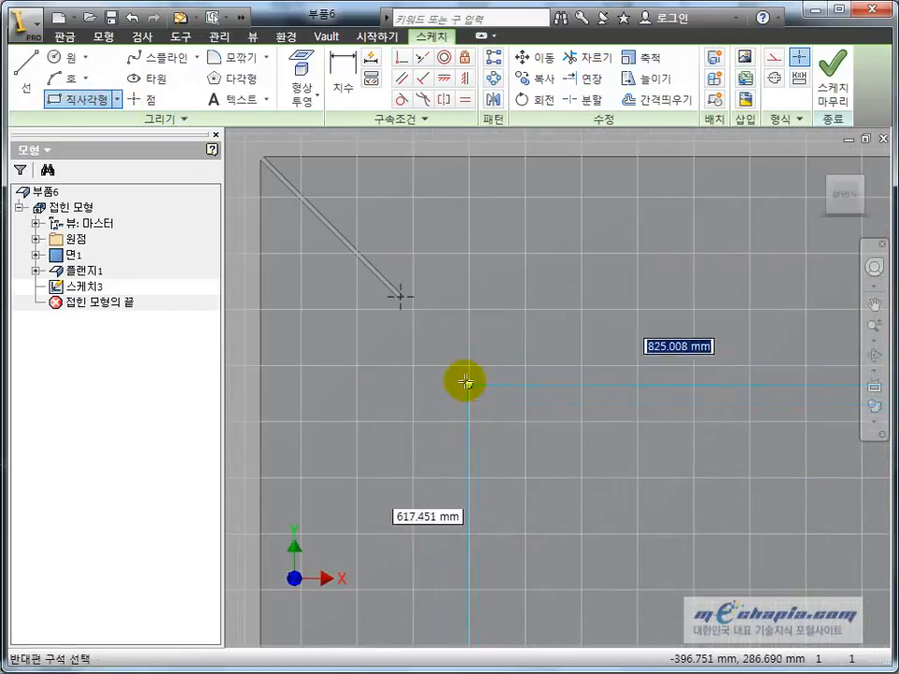
left_click(400, 297)
key("Escape")
scroll(465, 427, "up", 3)
scroll(487, 375, "up", 3)
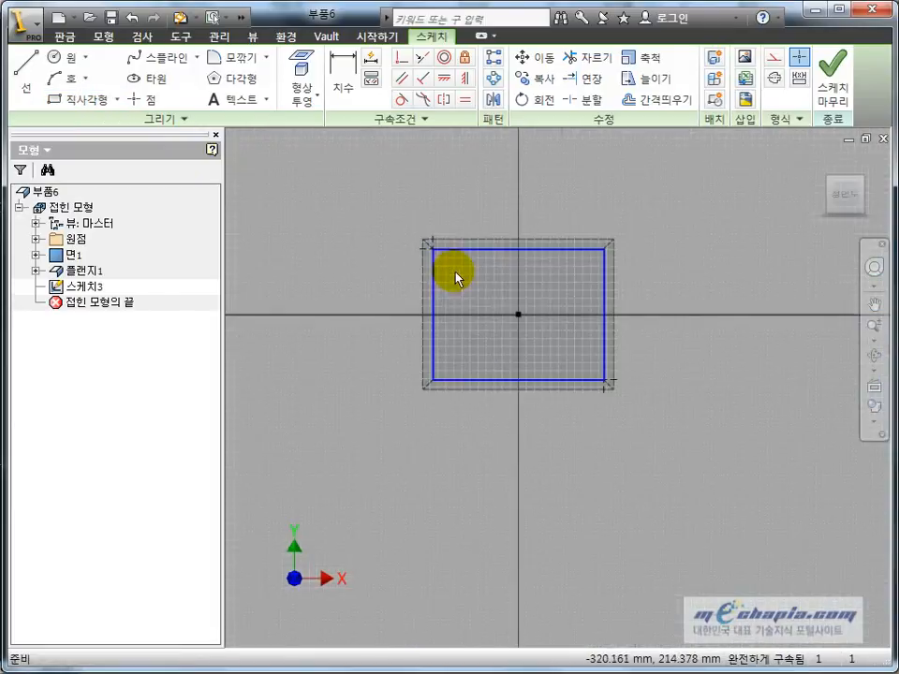
left_click(64, 37)
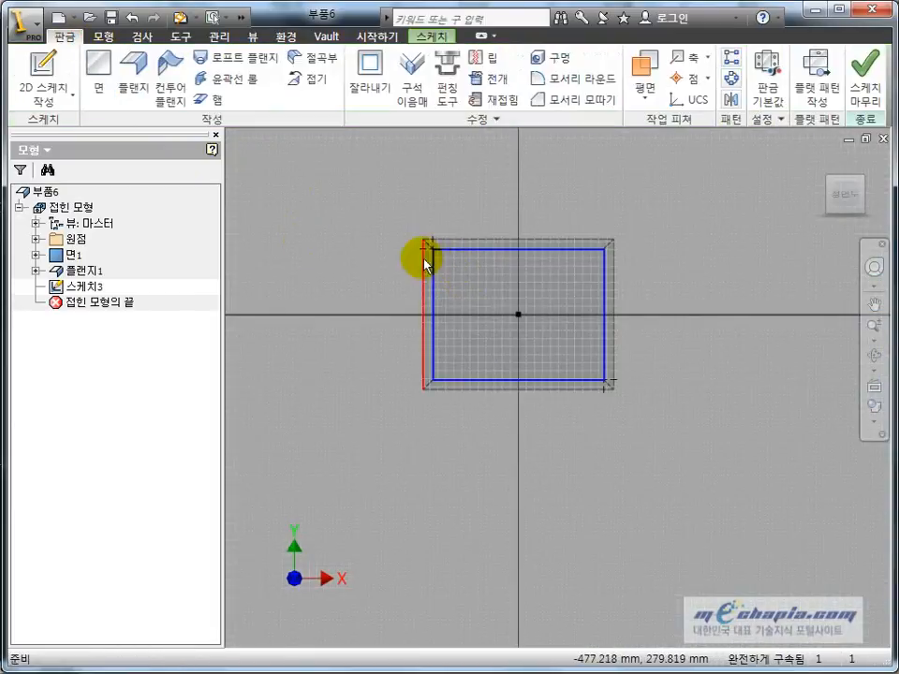
scroll(522, 269, "down", 3)
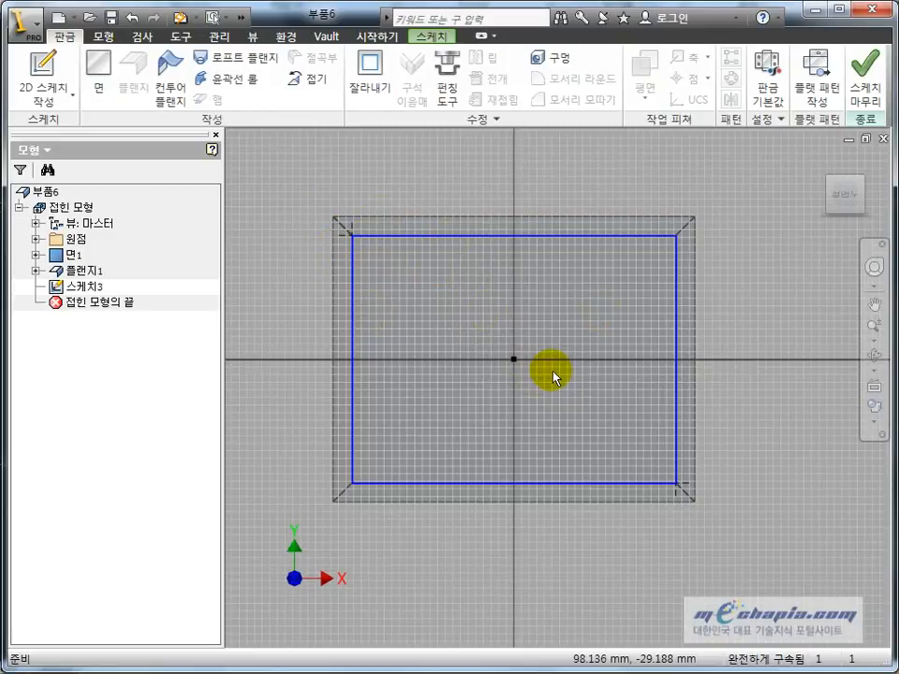
Cut the rectangular profile out of the face by the sheet thickness to form the inner opening.
left_click(367, 80)
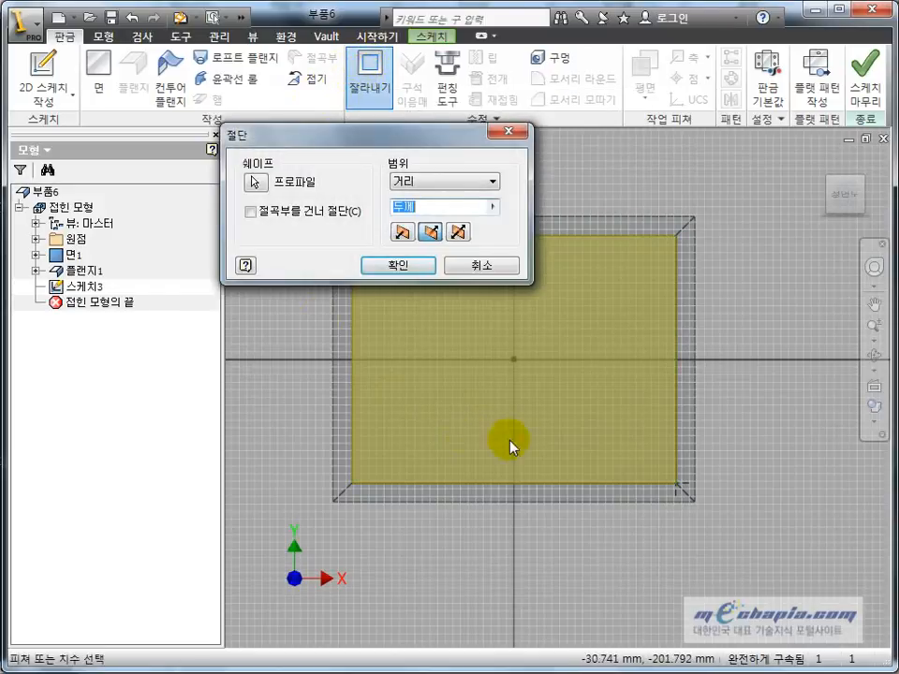
mouse_move(770, 506)
middle_mouse_down("shift")
mouse_move(714, 469)
mouse_move(678, 481)
mouse_move(551, 406)
middle_mouse_up("shift")
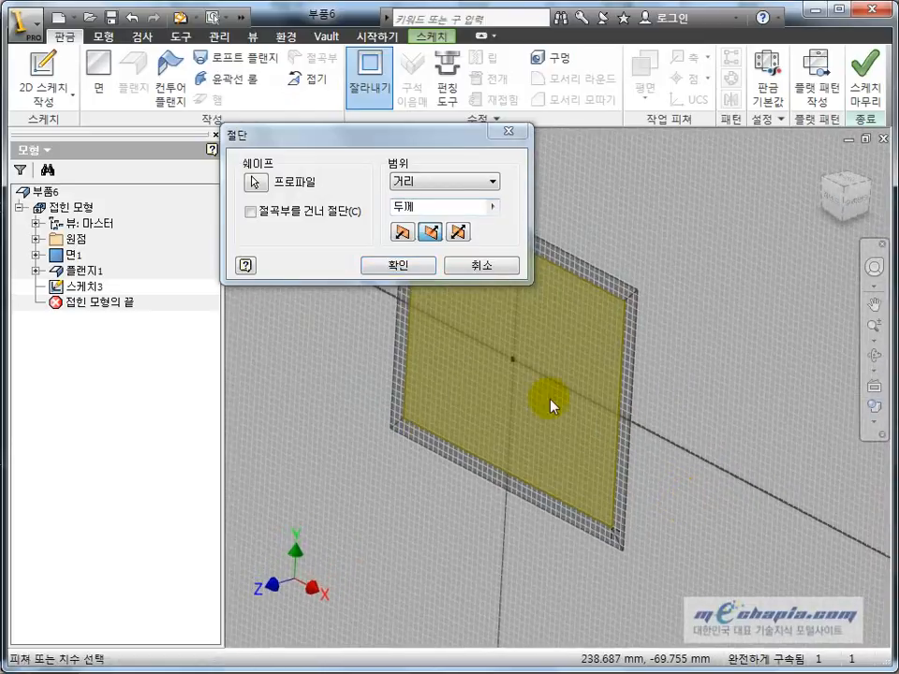
left_click(398, 268)
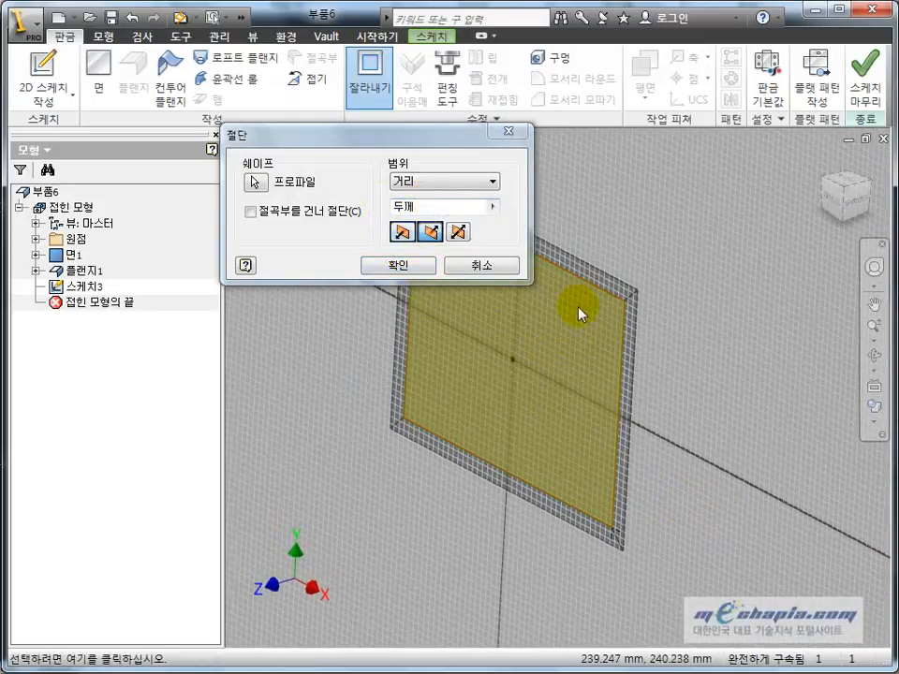
left_click(412, 270)
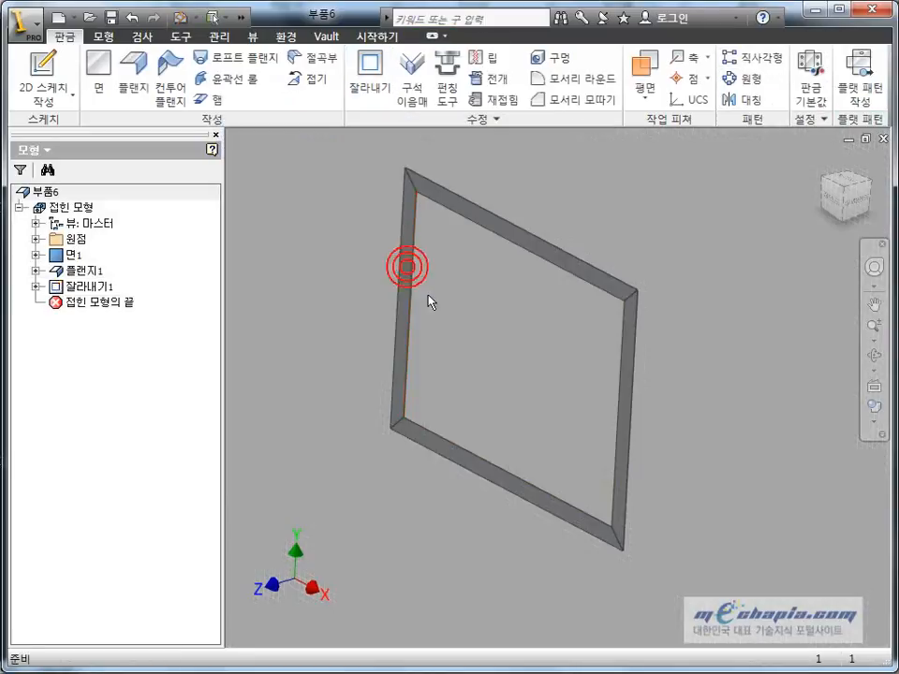
Examine the mitre gap at the opening's inner corner and review the corner and side view dimensions in the AutoCAD drawing.
scroll(514, 403, "up", 8)
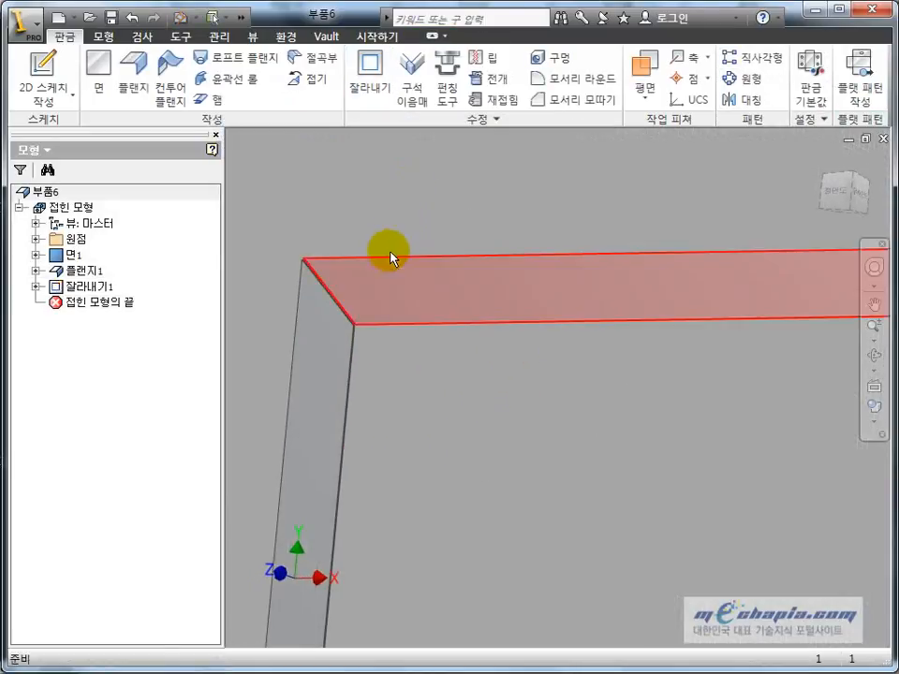
left_click(832, 190)
scroll(429, 277, "up", 9)
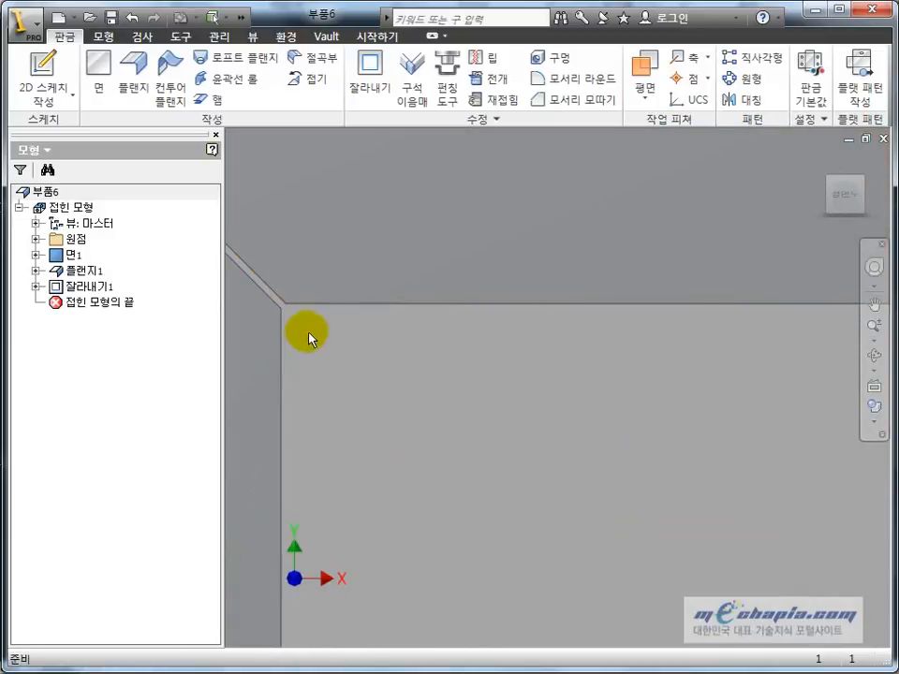
middle_click_drag(308, 332, 616, 459)
scroll(587, 449, "up", 4)
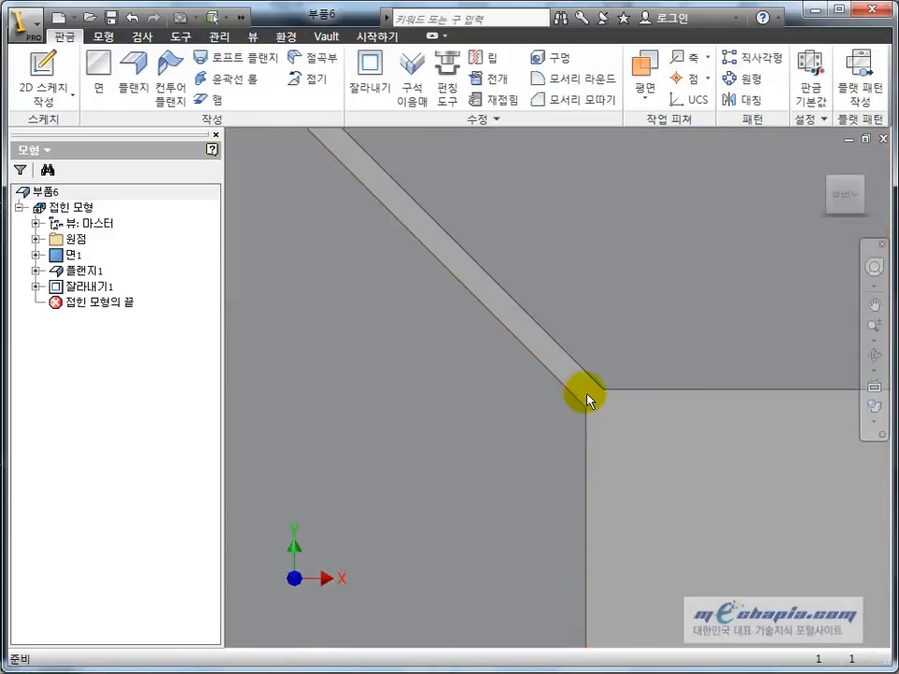
scroll(586, 398, "down", 8)
middle_click_drag(558, 374, 695, 422, "shift")
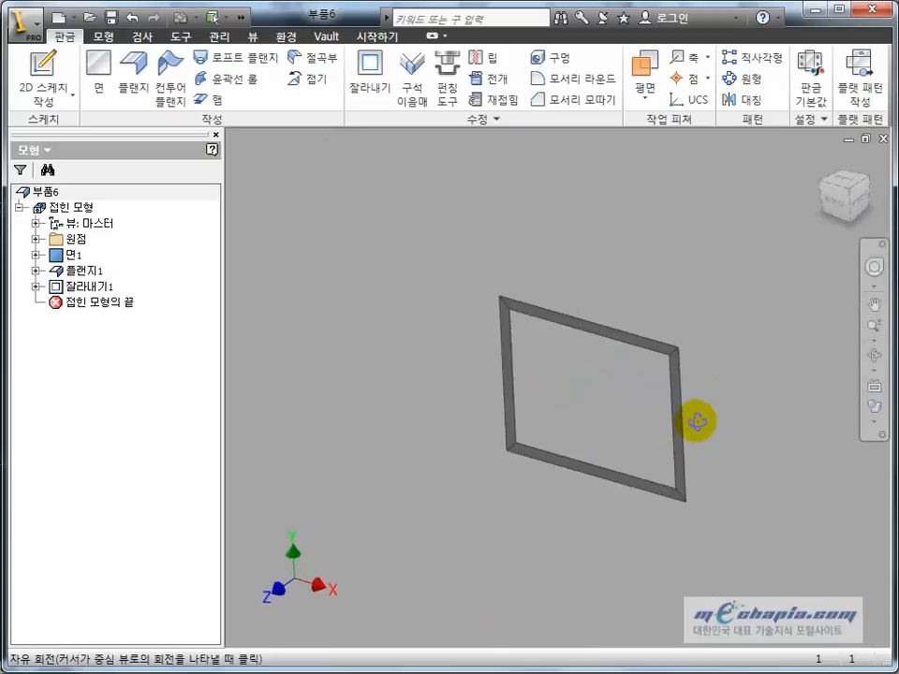
scroll(698, 421, "down", 3)
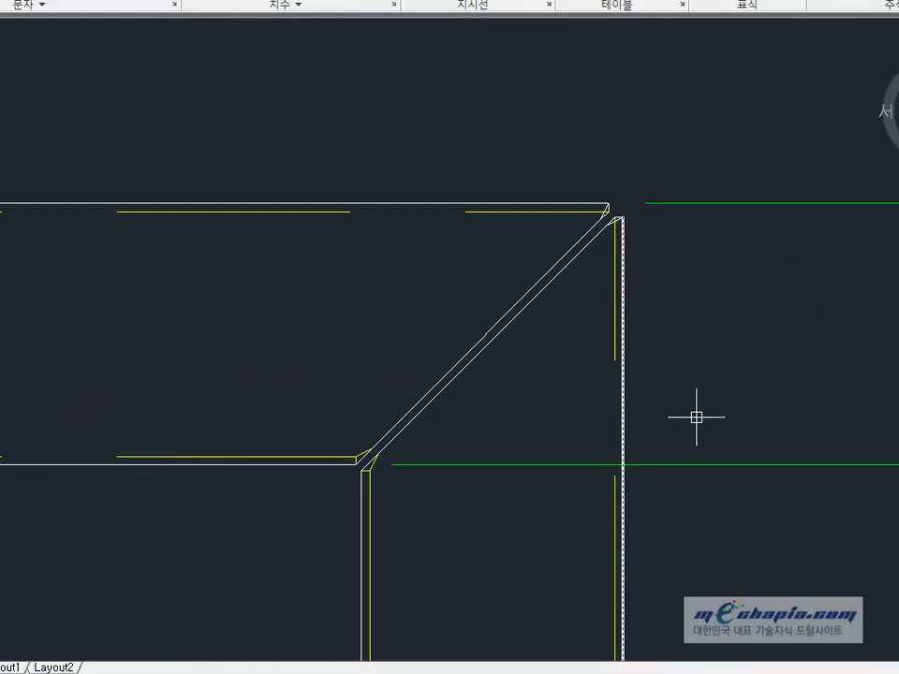
scroll(696, 418, "down", 3)
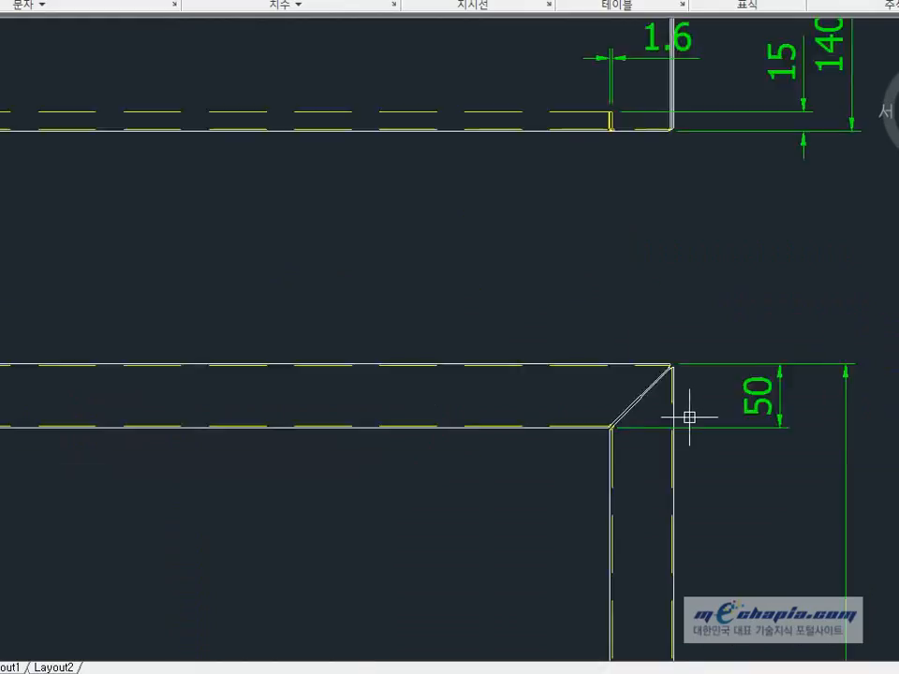
middle_click_drag(682, 395, 564, 470)
key("alt+Tab")
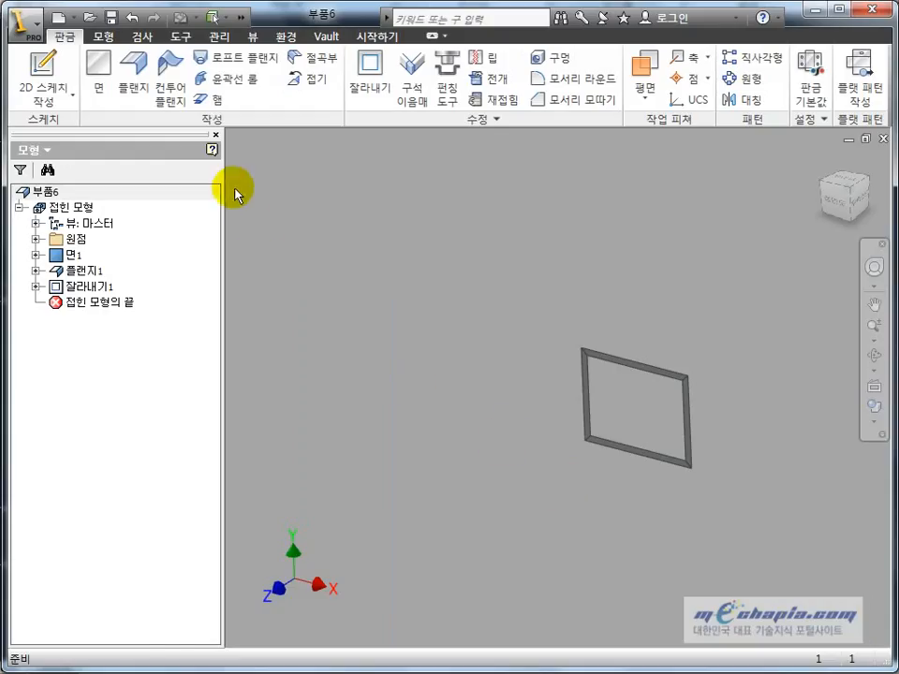
Start a flange on two adjoining outer edges of the frame with a 90° angle and 150 mm height.
left_click(132, 77)
scroll(716, 379, "up", 5)
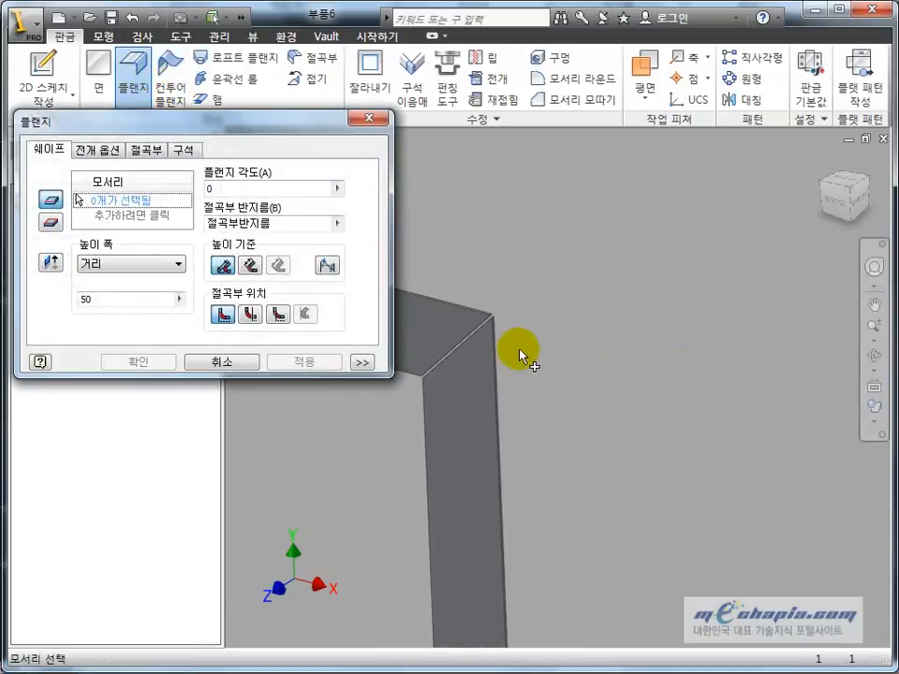
left_click(482, 321)
left_click(497, 379)
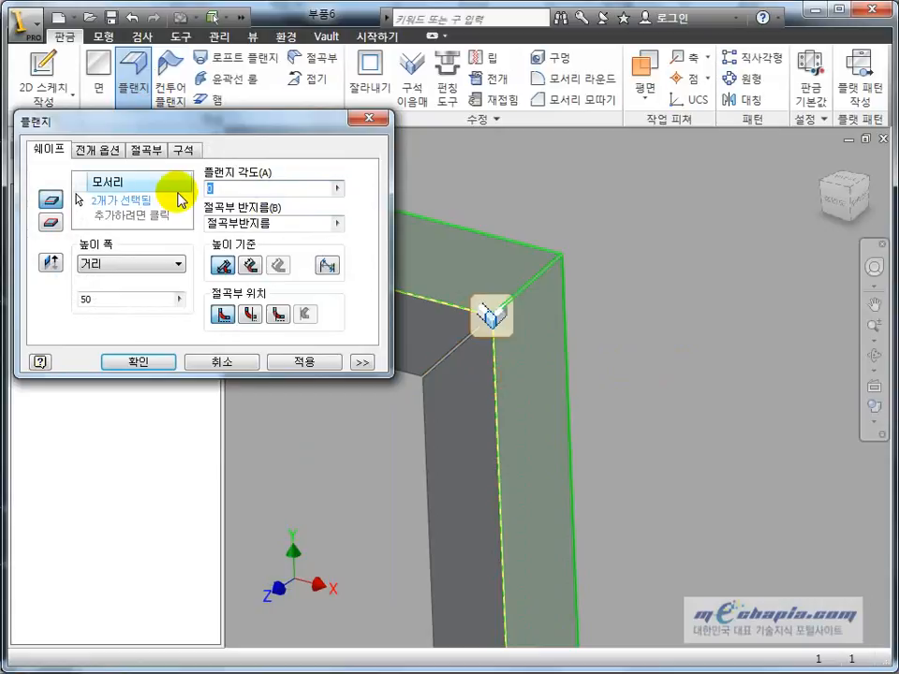
type("90")
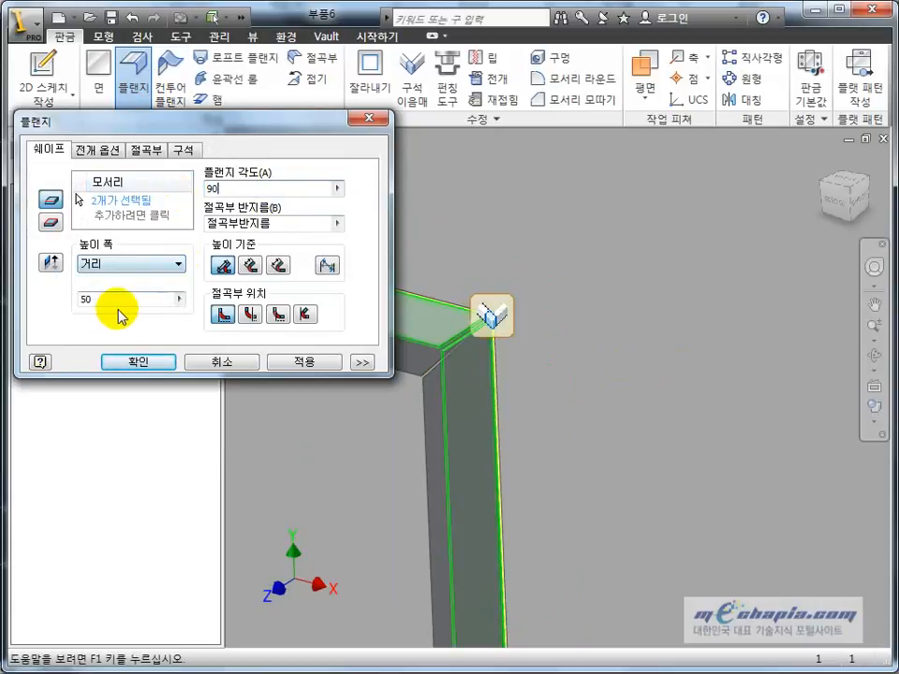
type("150")
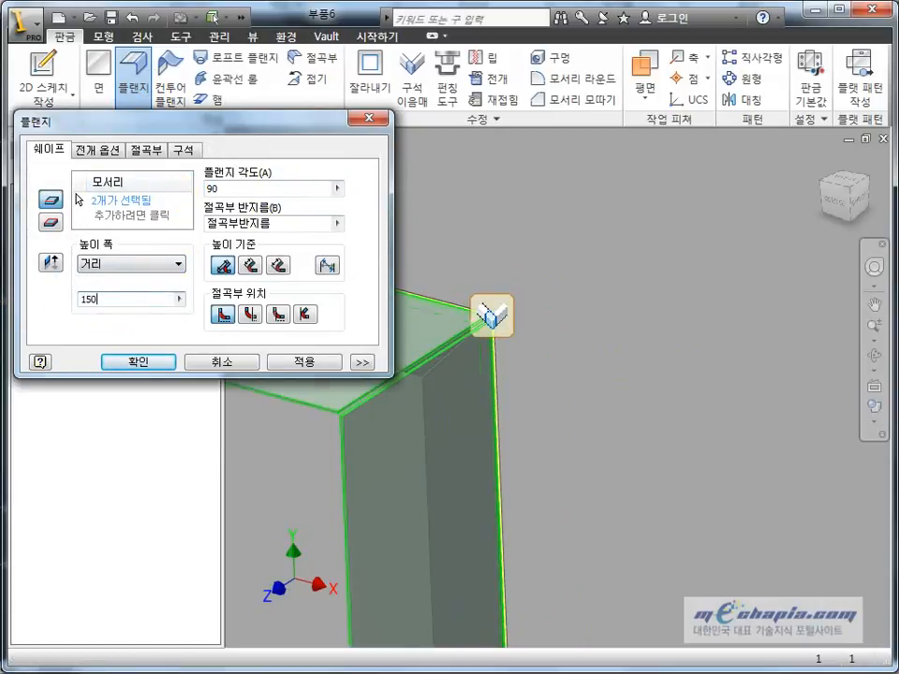
Add the two outer edges meeting at the diagonally opposite corner and create the four side wall flanges.
scroll(511, 407, "down", 3)
scroll(648, 411, "up", 6)
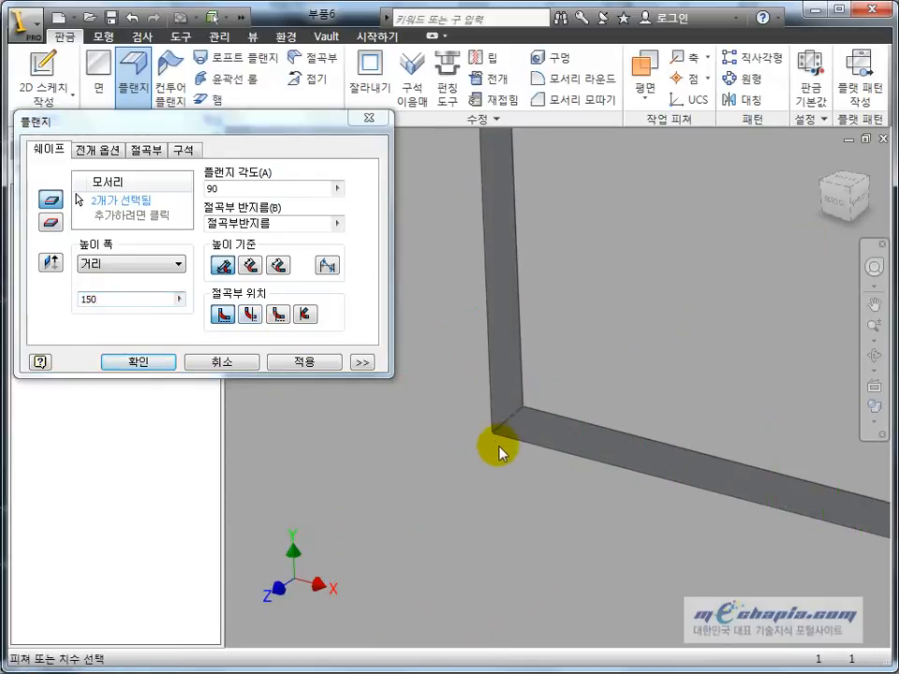
scroll(506, 440, "up", 4)
left_click(108, 205)
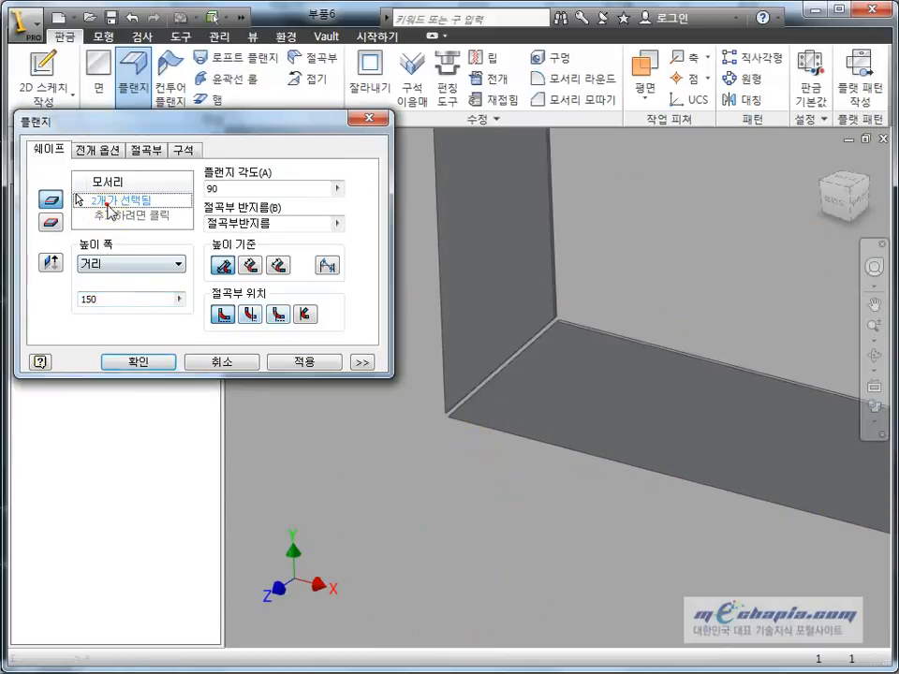
left_click(445, 382)
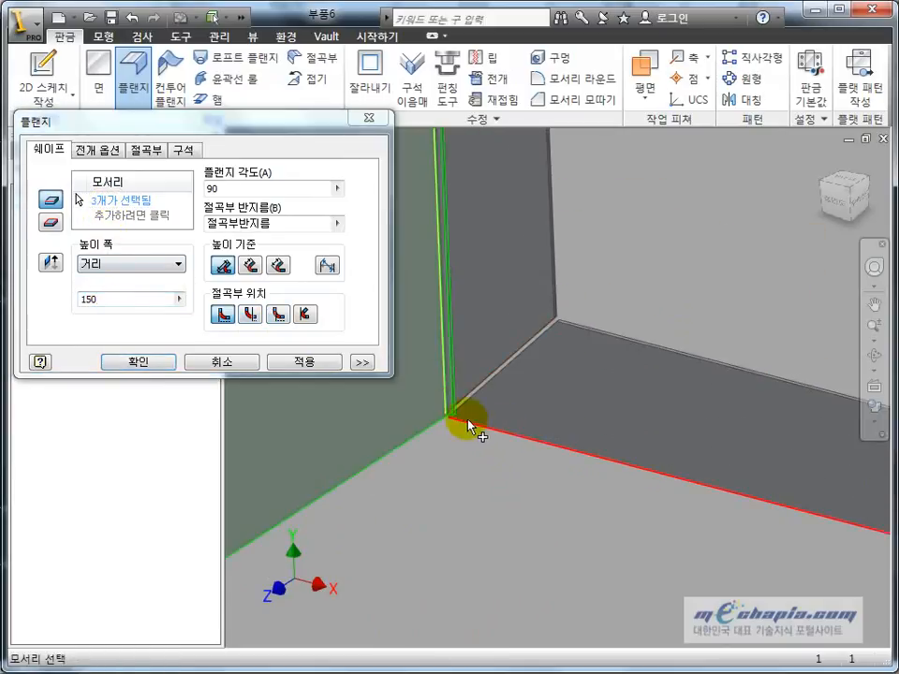
left_click(471, 427)
scroll(463, 435, "down", 3)
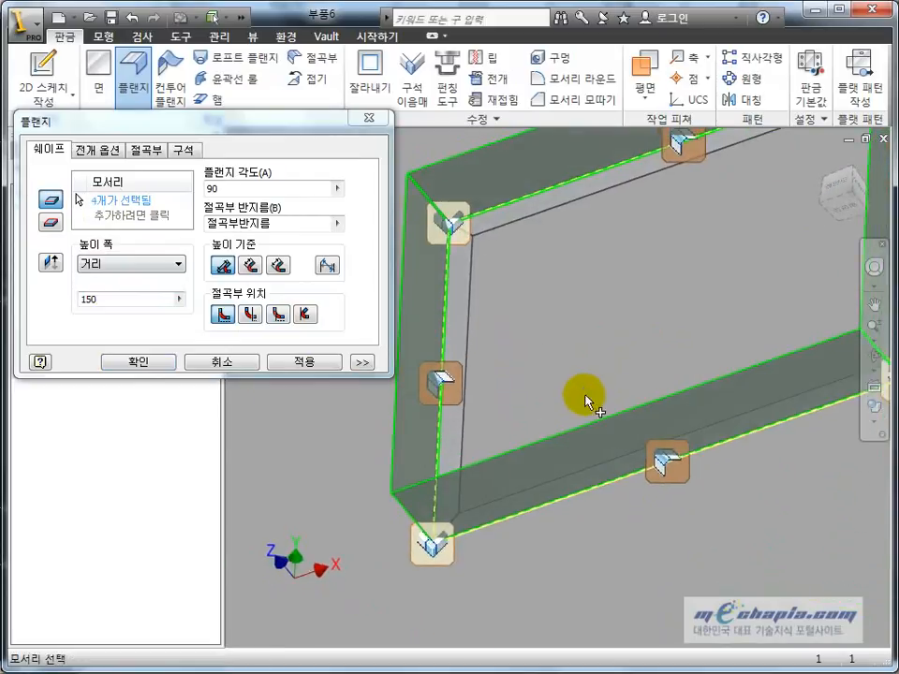
left_click(139, 362)
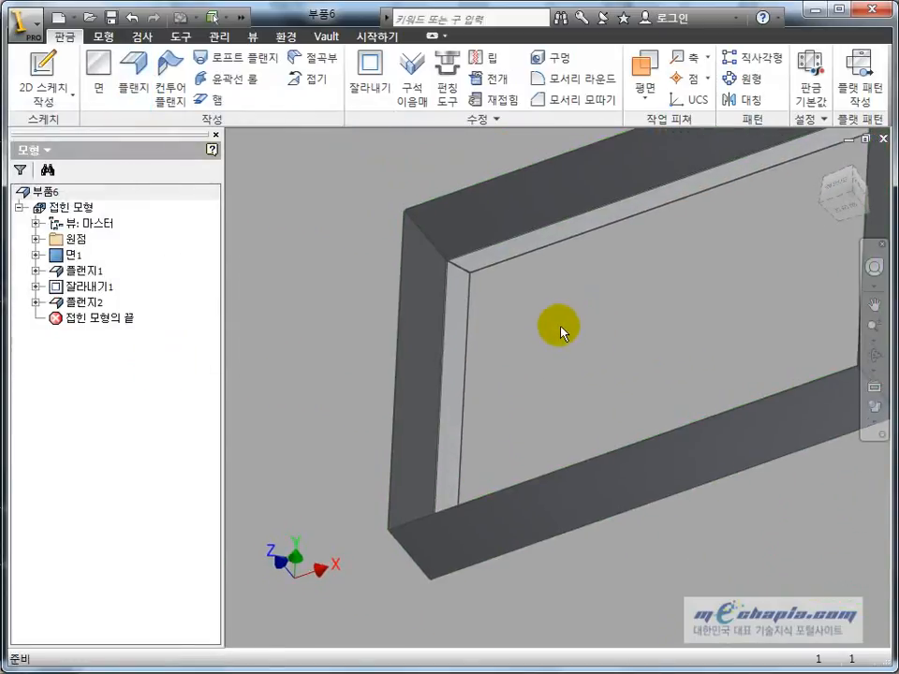
Start another 90° flange and select the free edges of all four side walls so it folds inward.
left_click(121, 105)
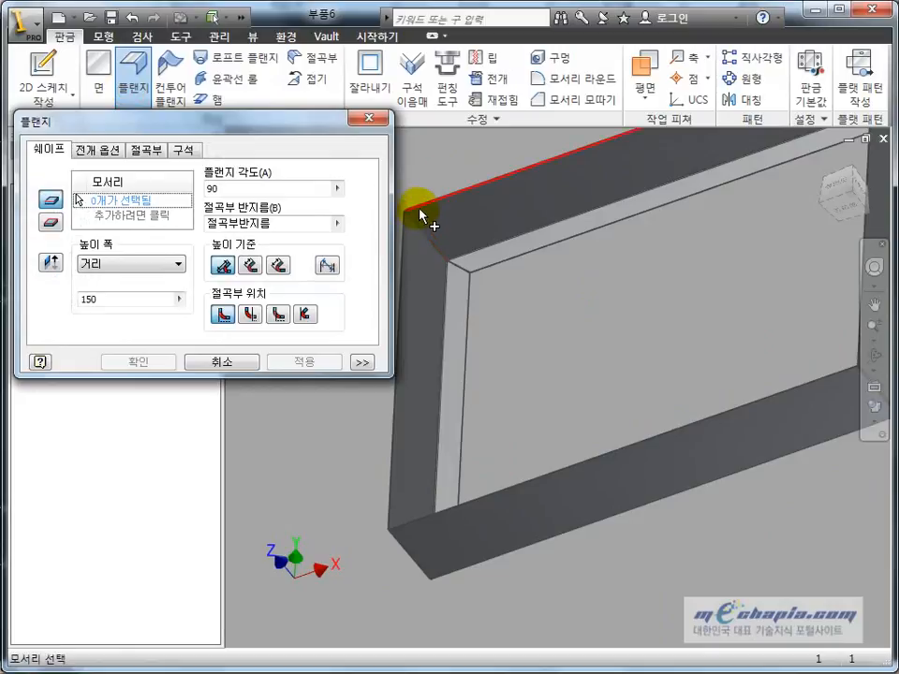
left_click(419, 211)
left_click(400, 308)
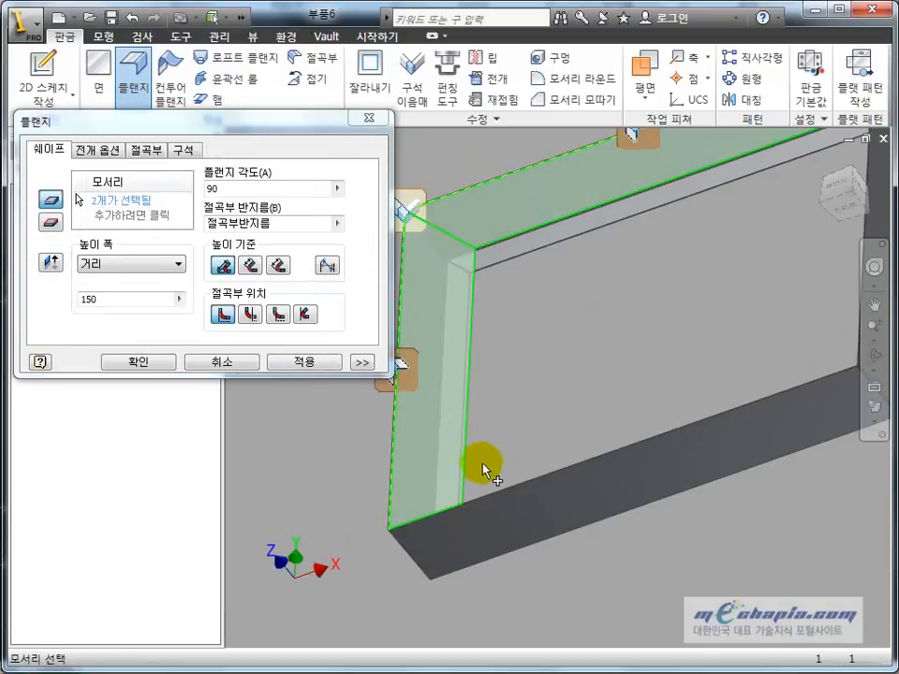
scroll(497, 492, "down", 5)
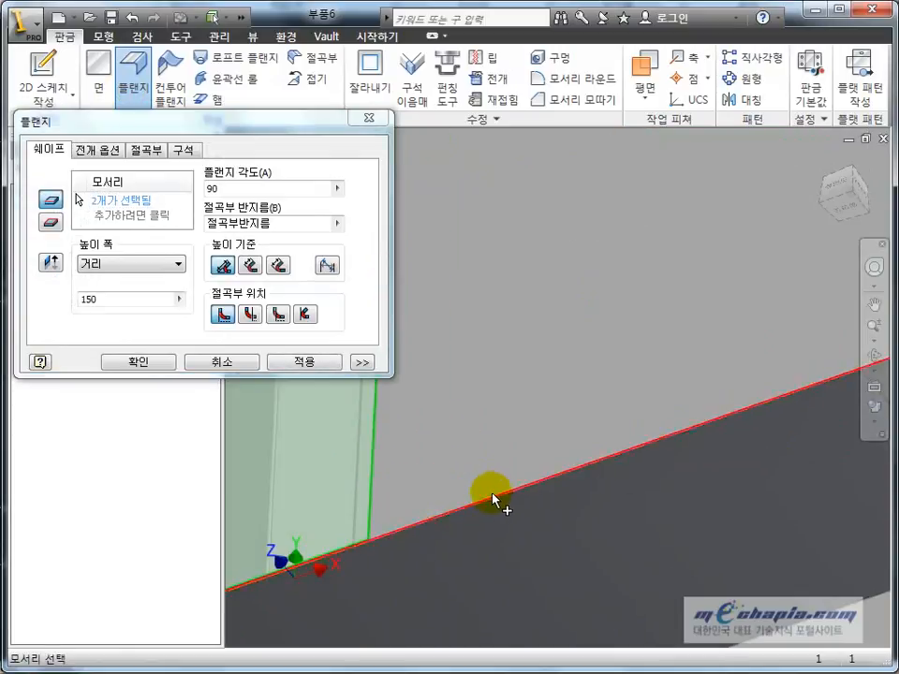
left_click(484, 494)
scroll(605, 422, "up", 5)
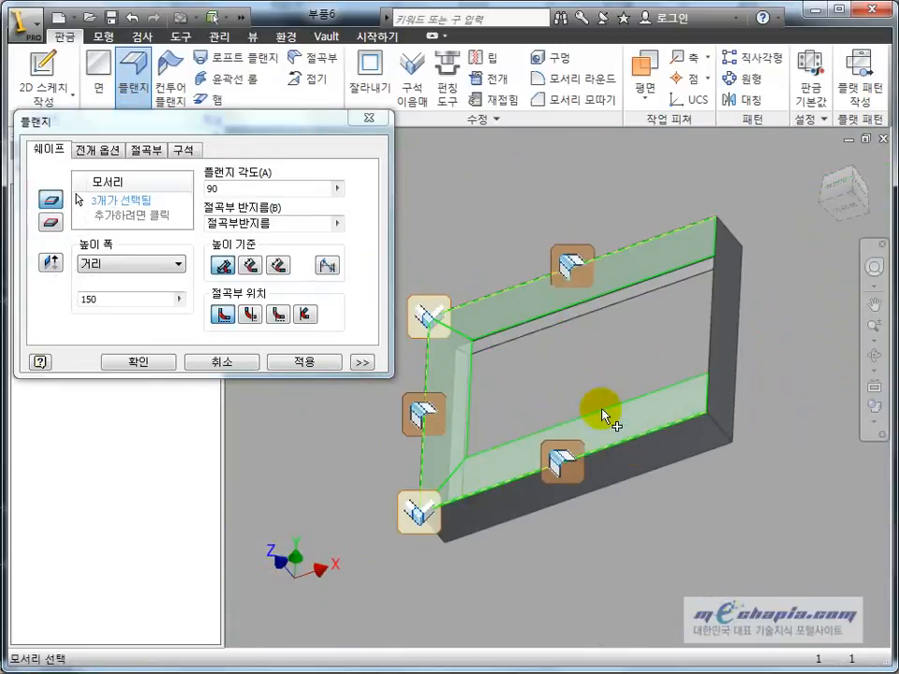
scroll(698, 363, "down", 8)
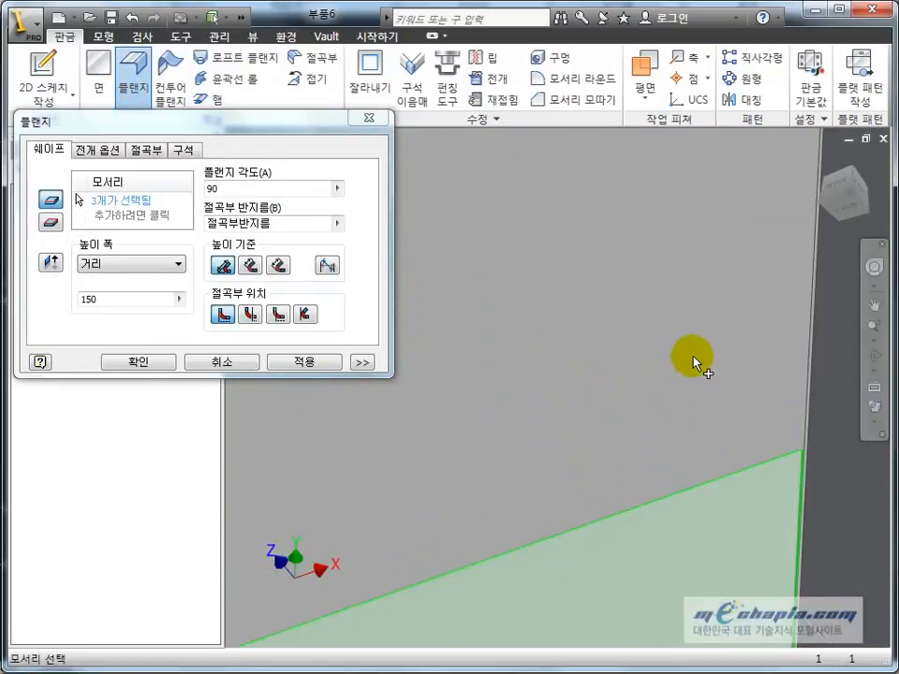
left_click(805, 388)
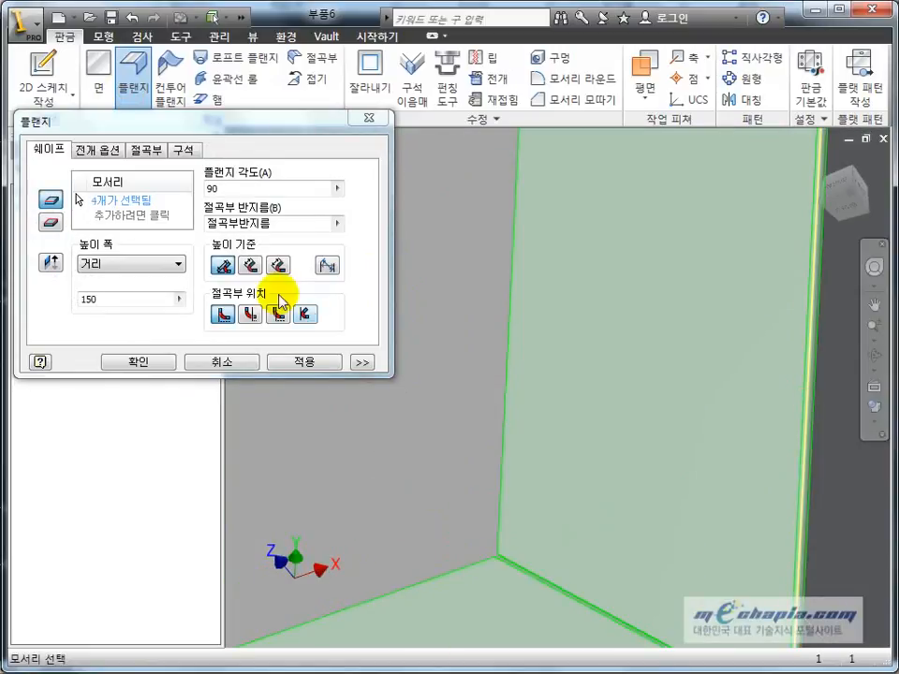
Set the height of the inward flanges to 50 mm and create them.
double_click(111, 297)
type("50")
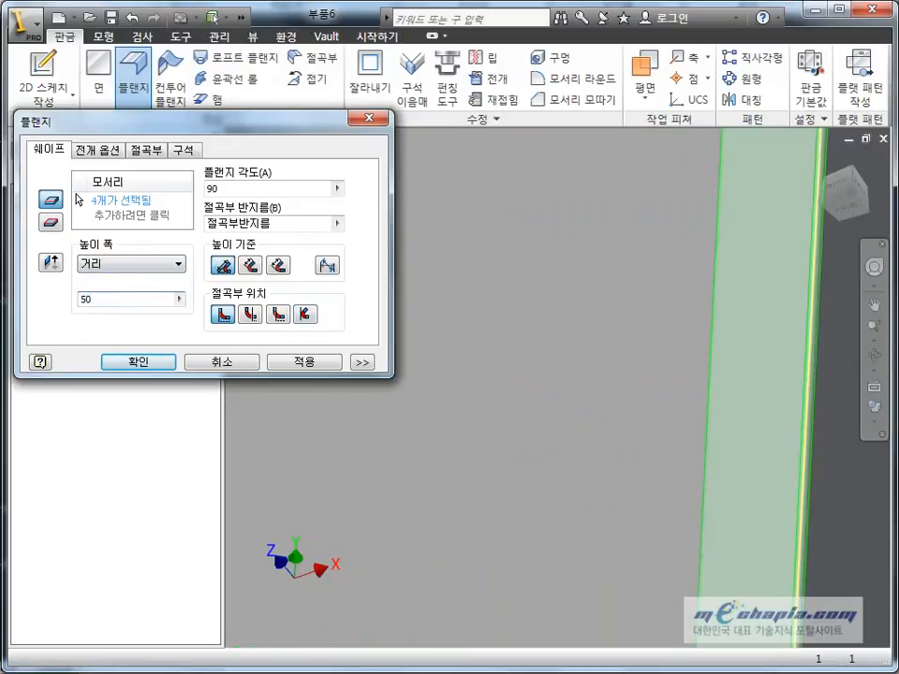
scroll(590, 509, "down", 5)
left_click(140, 357)
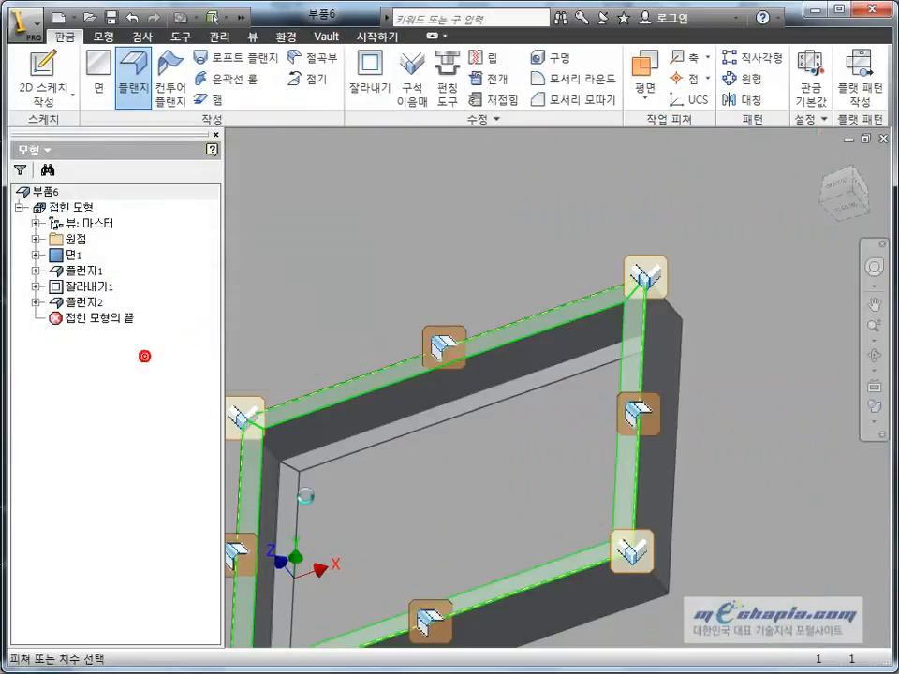
Check the inner lip dimensions in the AutoCAD drawing and start a new 90° flange in Inventor with a 15 mm height.
mouse_move(328, 495)
middle_mouse_down()
mouse_move(500, 439)
mouse_move(461, 481)
mouse_move(481, 475)
mouse_move(481, 484)
middle_mouse_up()
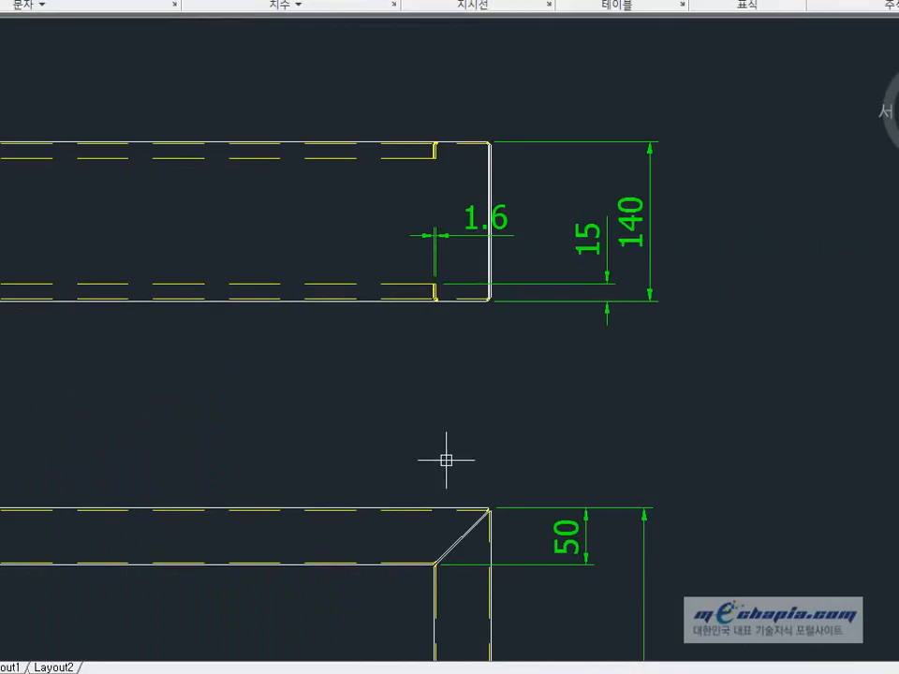
scroll(443, 426, "down", 2)
scroll(445, 343, "up", 4)
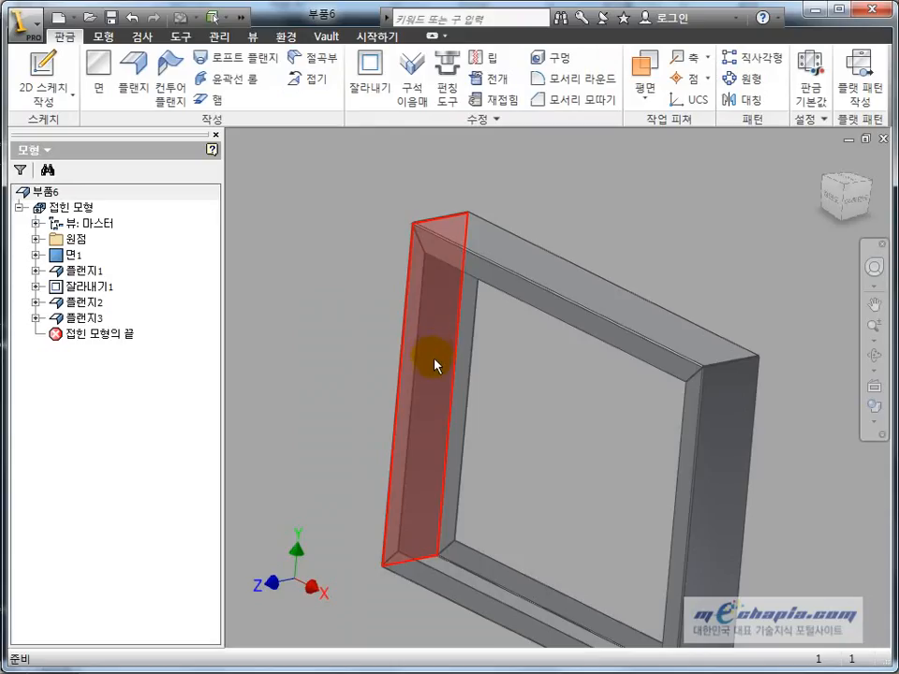
middle_click_drag(427, 361, 325, 286, "shift")
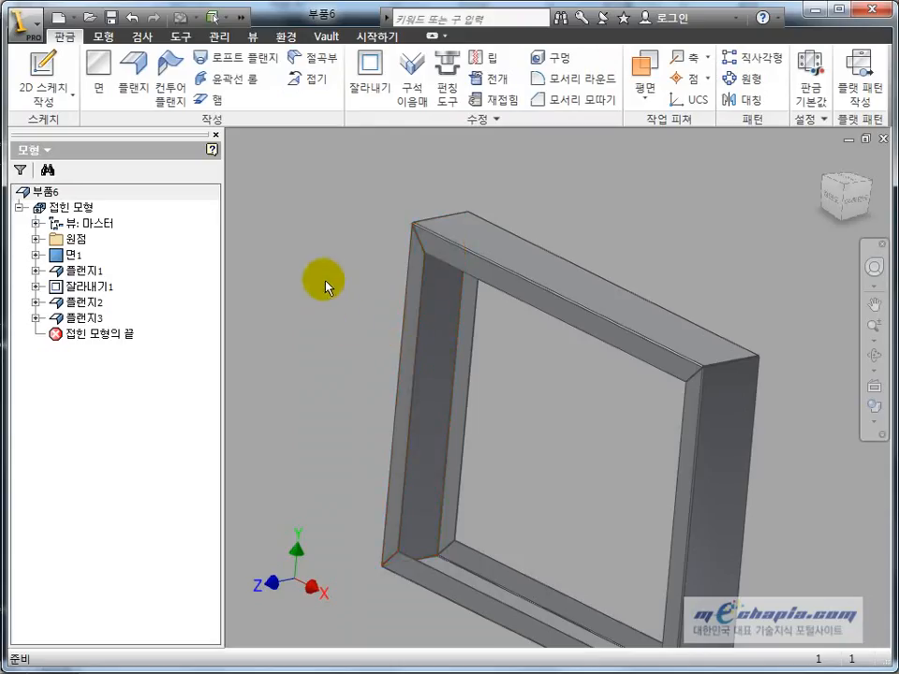
left_click(133, 77)
left_click(119, 297)
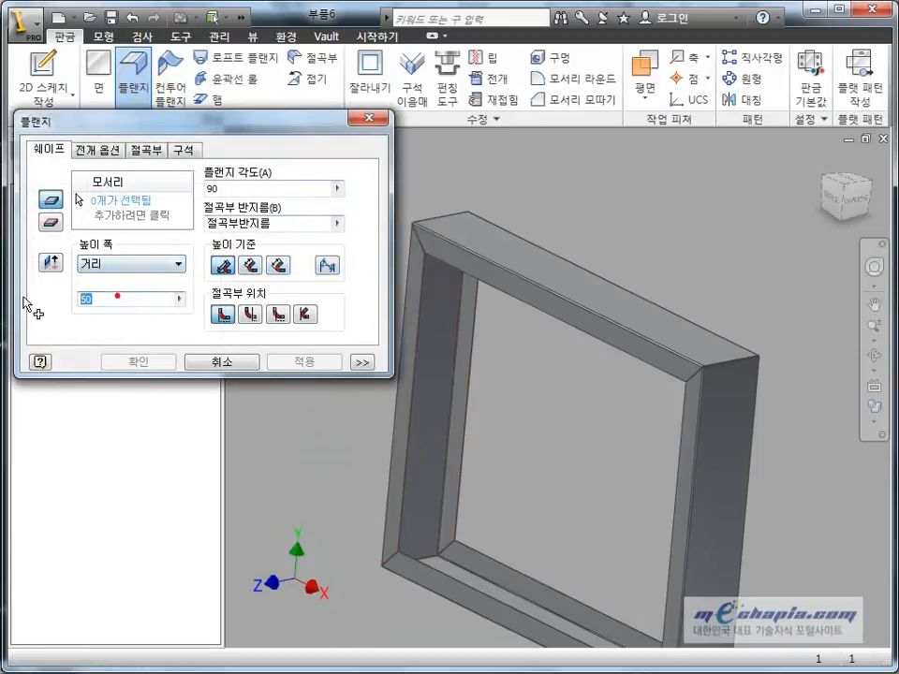
left_click(530, 418)
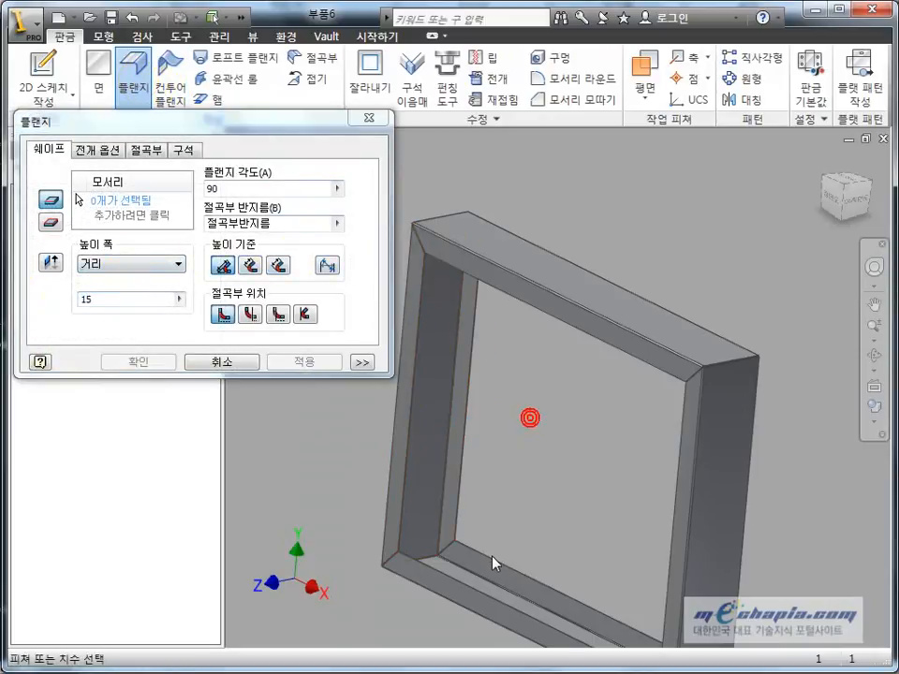
Select the two free inner border edges meeting at one corner of the frame for the 15 mm lip flange.
scroll(491, 556, "up", 5)
left_click(137, 203)
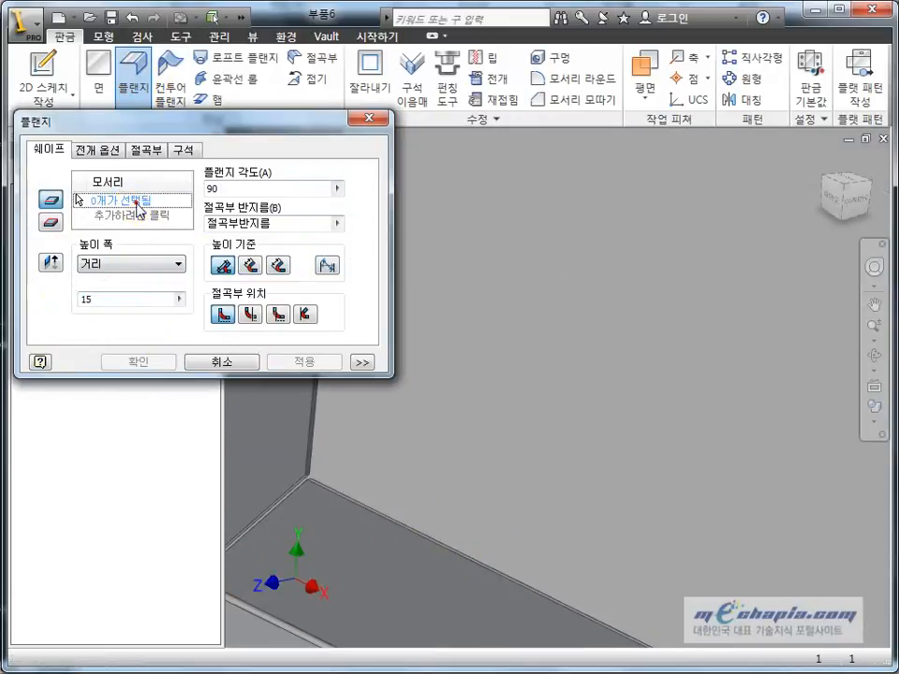
middle_click_drag(465, 457, 564, 411)
scroll(557, 411, "up", 3)
left_click(467, 444)
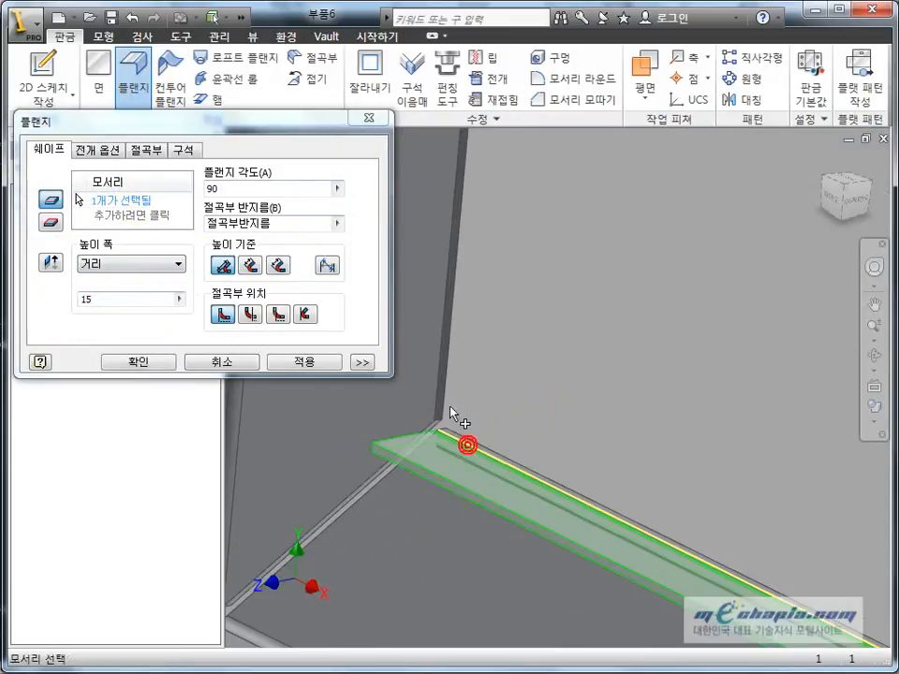
left_click(438, 399)
Add the two inner edges at the same corner of the opposite border to the lip flange selection.
scroll(522, 407, "down", 4)
middle_click_drag(535, 461, 450, 497, "shift")
middle_click_drag(762, 284, 465, 456)
scroll(775, 311, "up", 3)
left_click(580, 279)
left_click(587, 309)
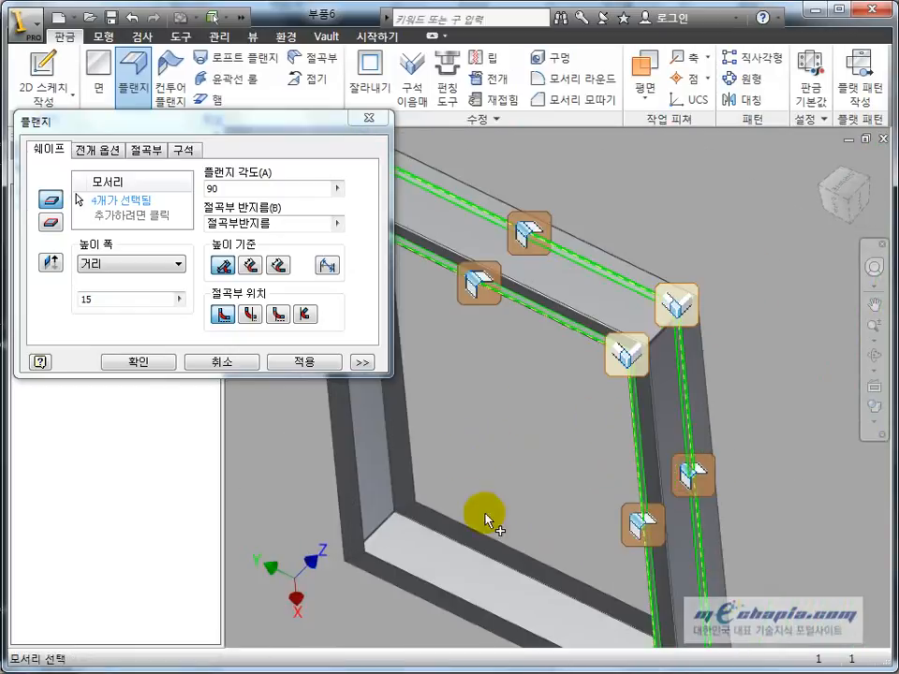
Add the two inner edges meeting at the diagonally opposite corner of this border to the lip flange selection.
scroll(428, 487, "up", 4)
scroll(386, 535, "up", 2)
left_click(392, 510)
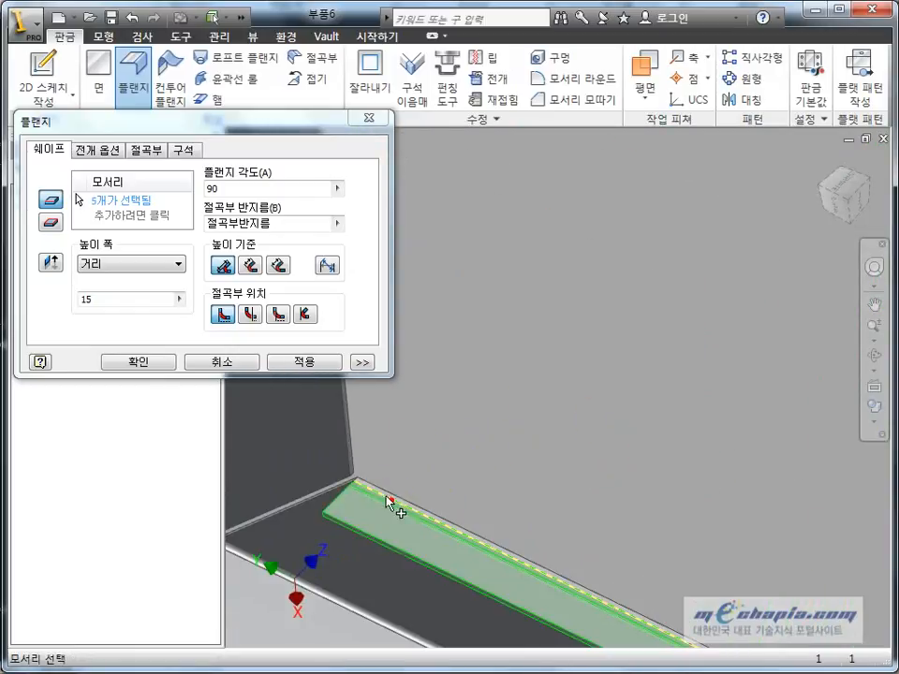
scroll(393, 466, "down", 3)
Add the last two inner edges at that corner of the other border and create the 15 mm lip flanges.
middle_click_drag(519, 426, 373, 483, "shift")
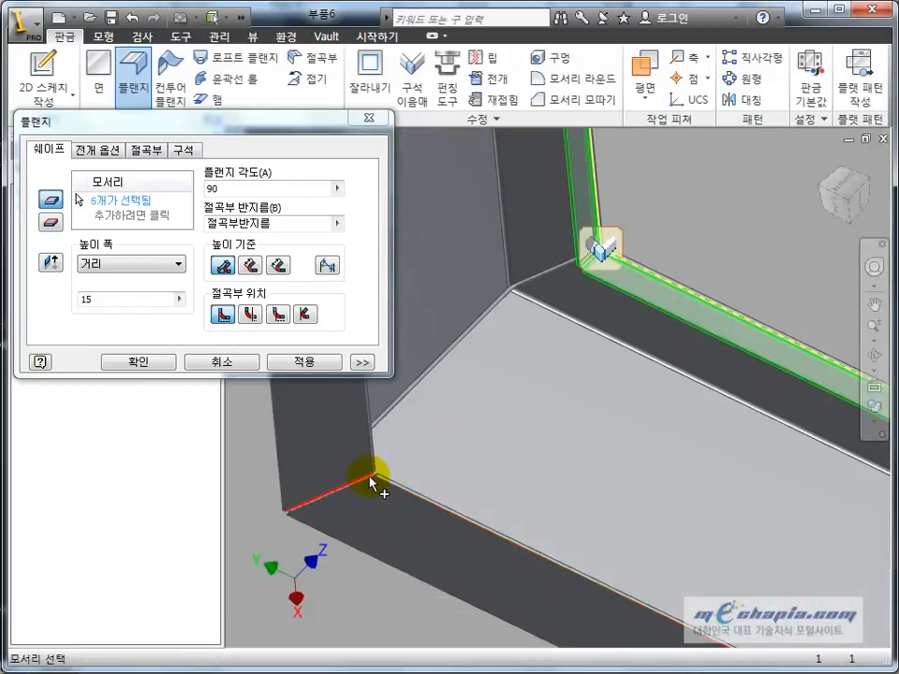
scroll(376, 479, "up", 2)
left_click(375, 470)
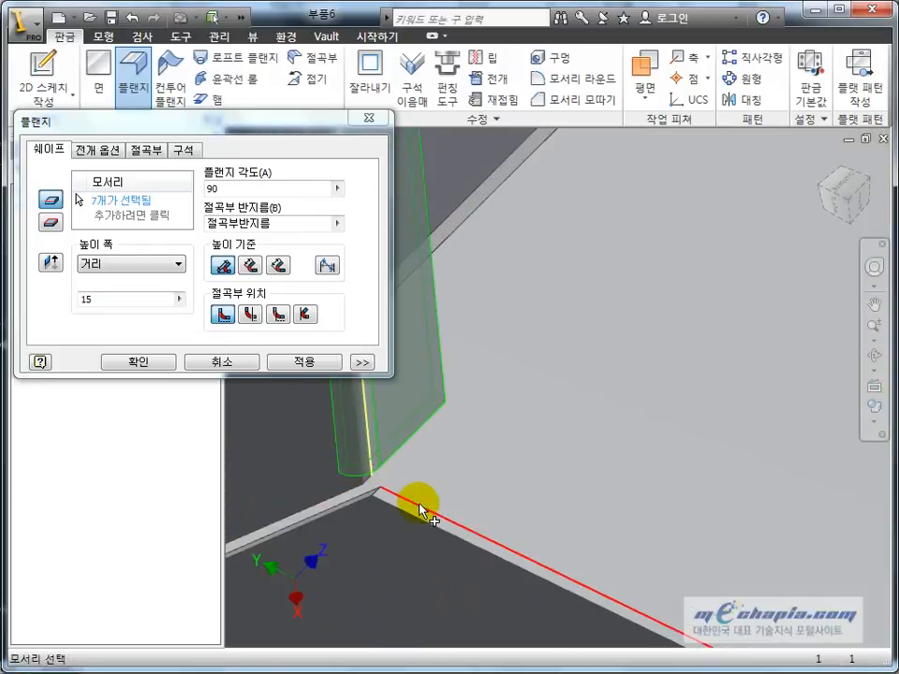
left_click(420, 510)
scroll(542, 441, "down", 3)
middle_click_drag(542, 441, 635, 381, "shift")
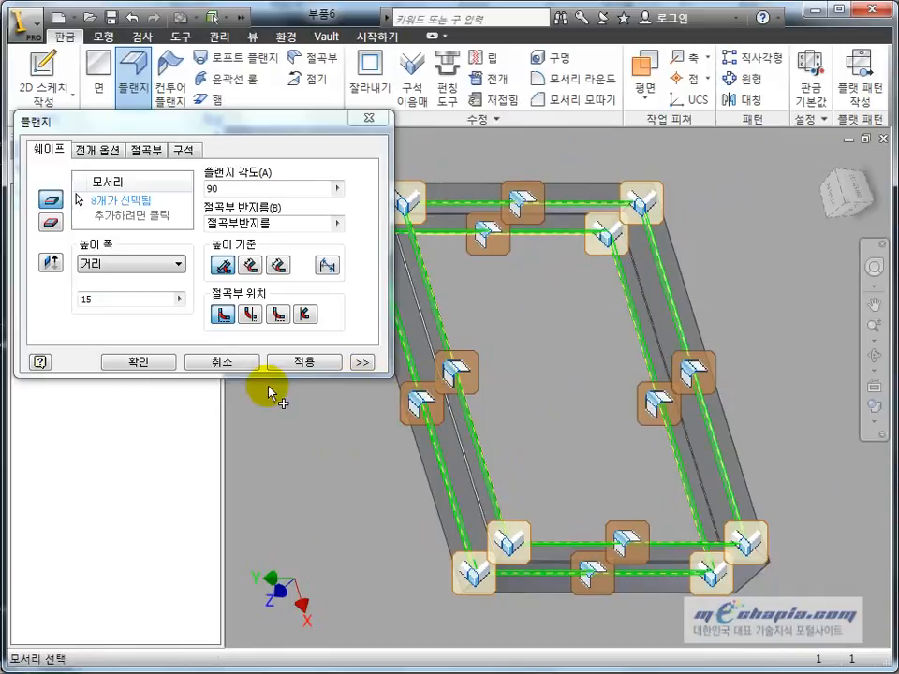
left_click(136, 360)
Examine the finished frame and its mitred corner joints, facing the border straight on and up close.
middle_click_drag(540, 366, 476, 357, "shift")
scroll(453, 253, "down", 7)
middle_click_drag(453, 255, 562, 613)
mouse_move(543, 479)
middle_mouse_down("shift")
mouse_move(512, 461)
mouse_move(516, 469)
mouse_move(533, 462)
mouse_move(534, 439)
mouse_move(552, 465)
middle_mouse_up("shift")
scroll(518, 470, "up", 6)
left_click(840, 195)
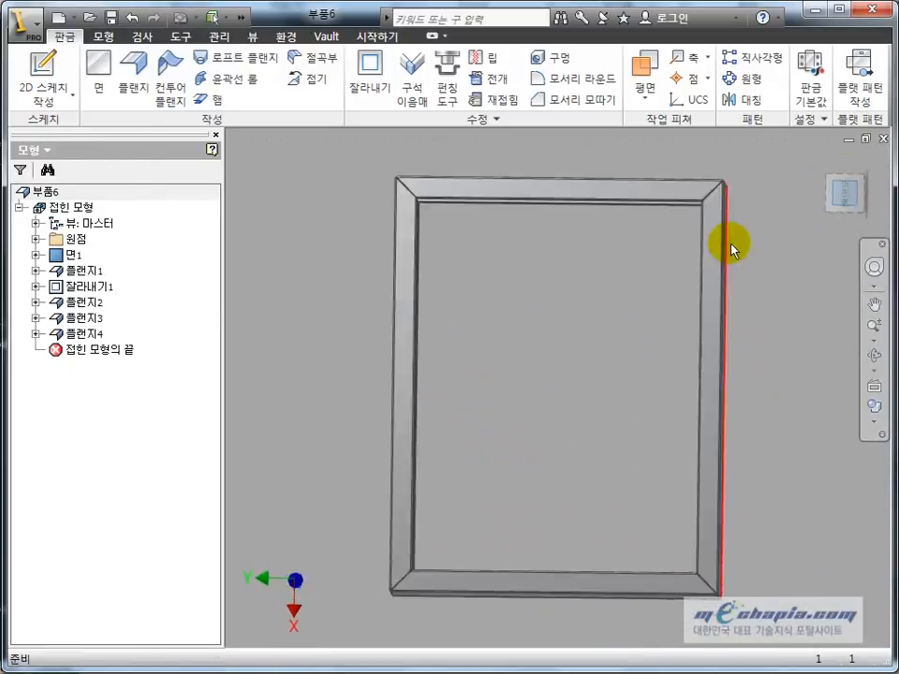
scroll(732, 244, "down", 8)
scroll(628, 281, "up", 8)
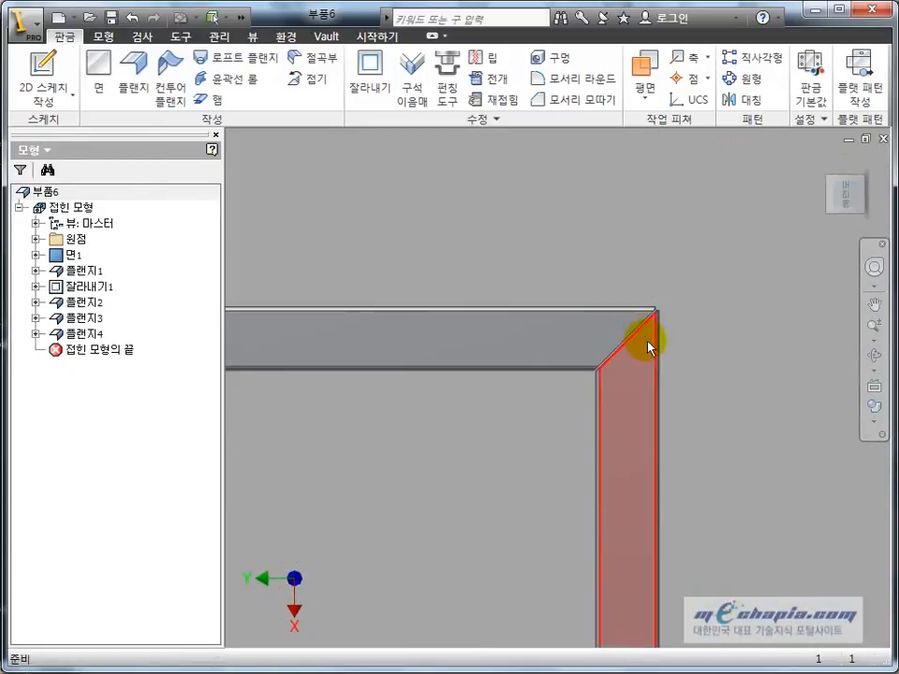
key("Home")
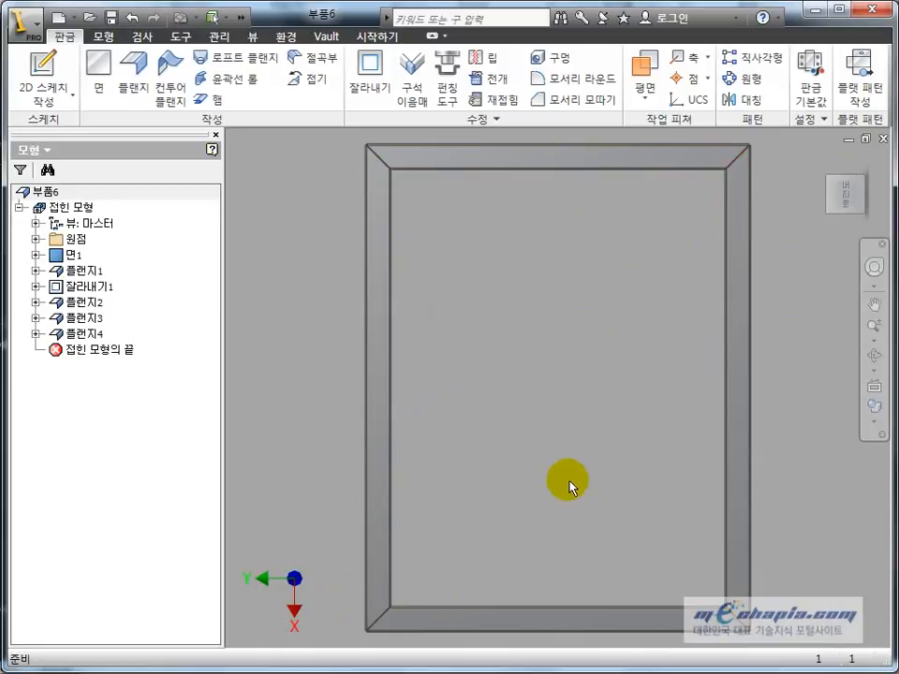
Create the flat pattern, return to the folded part and collapse the folded model and flat pattern branches in the model tree.
left_click(857, 75)
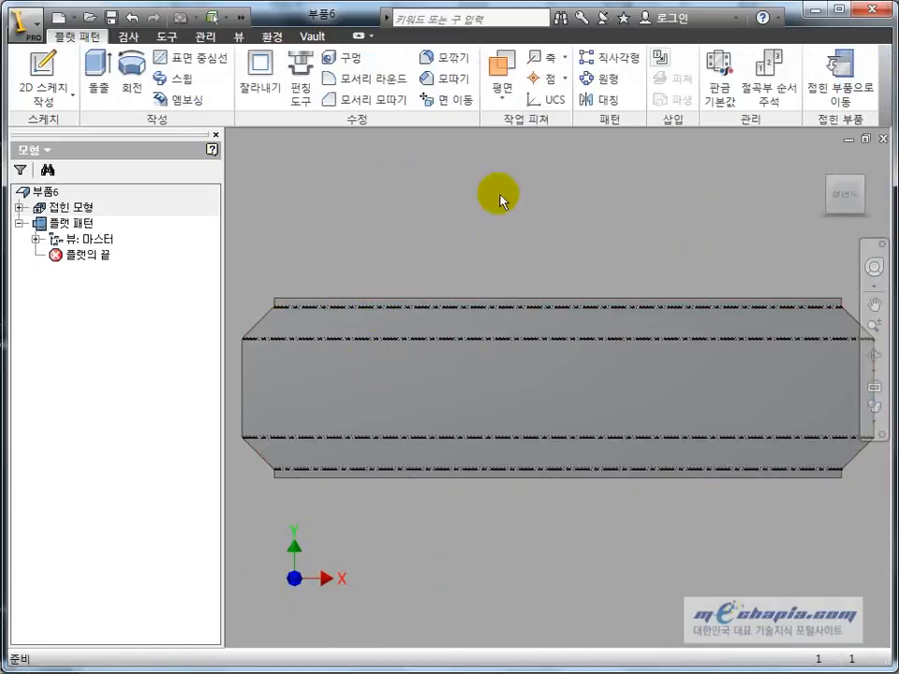
left_click(836, 78)
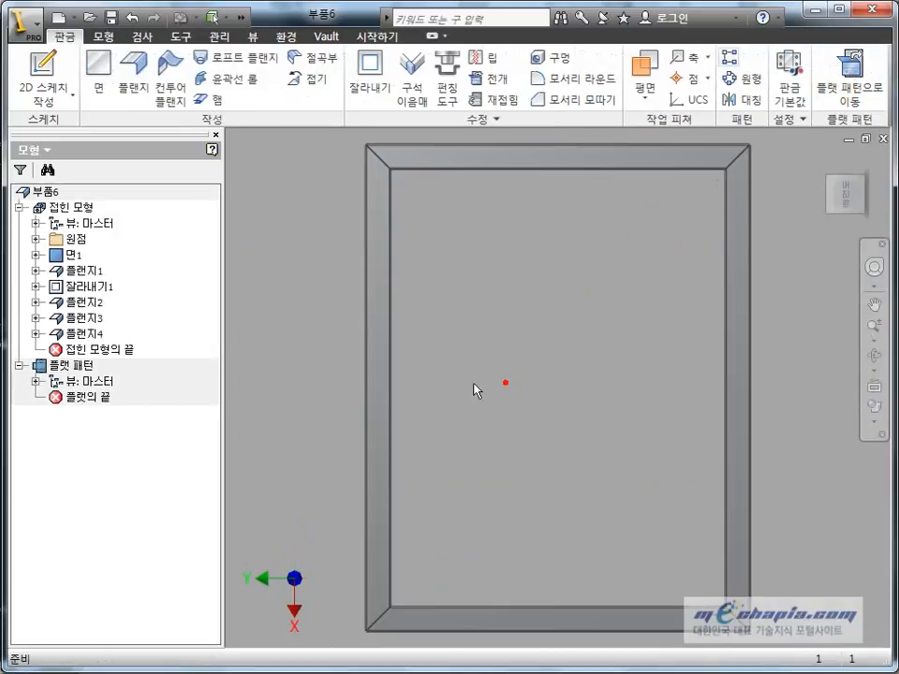
left_click(19, 207)
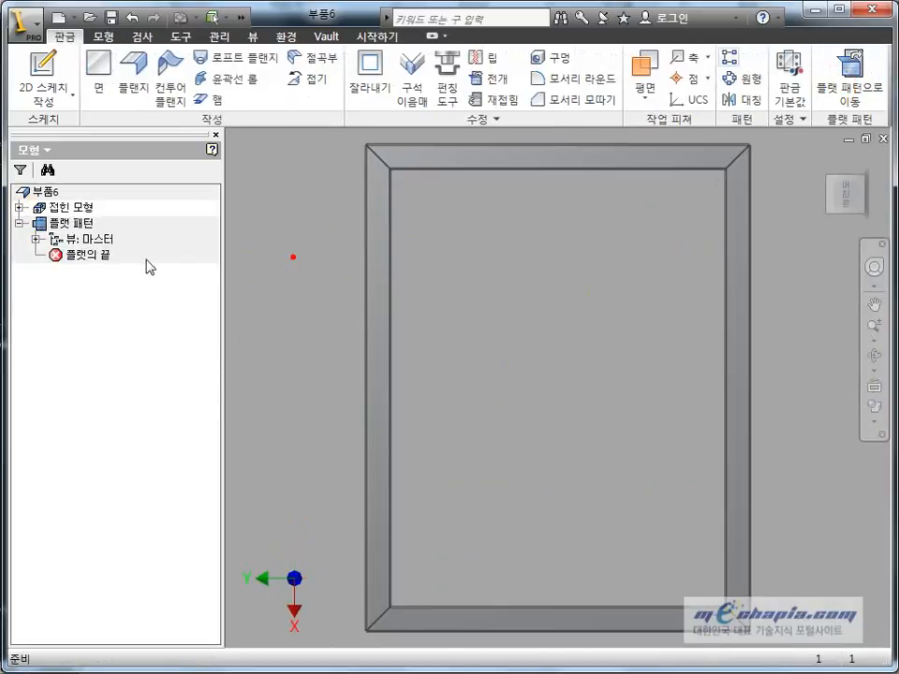
left_click(19, 223)
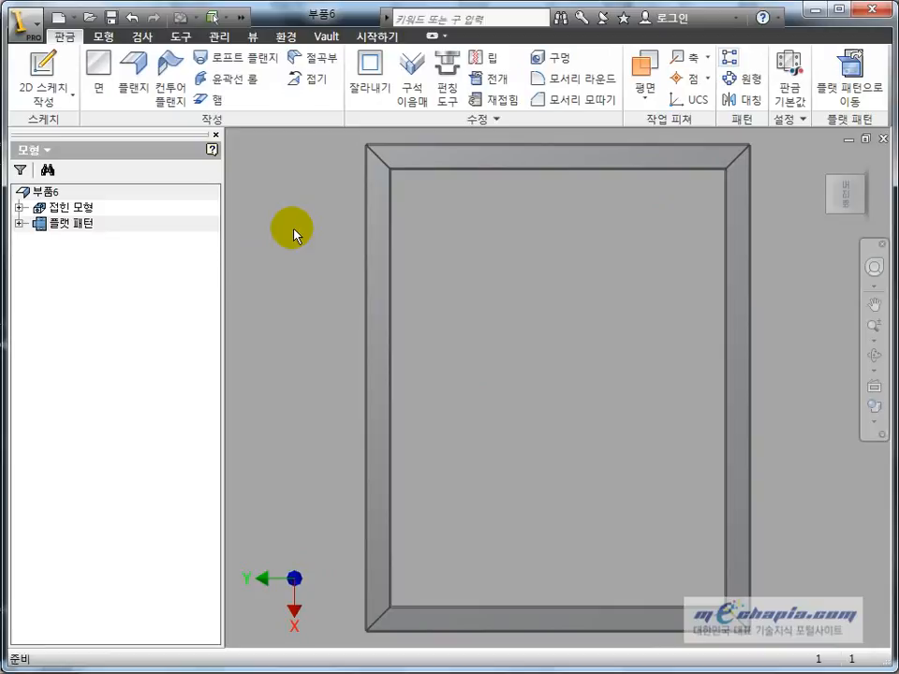
Start saving the part and create a new folder named 판금예제(4) inside 5.판금 예제 as its location.
key("ctrl+s")
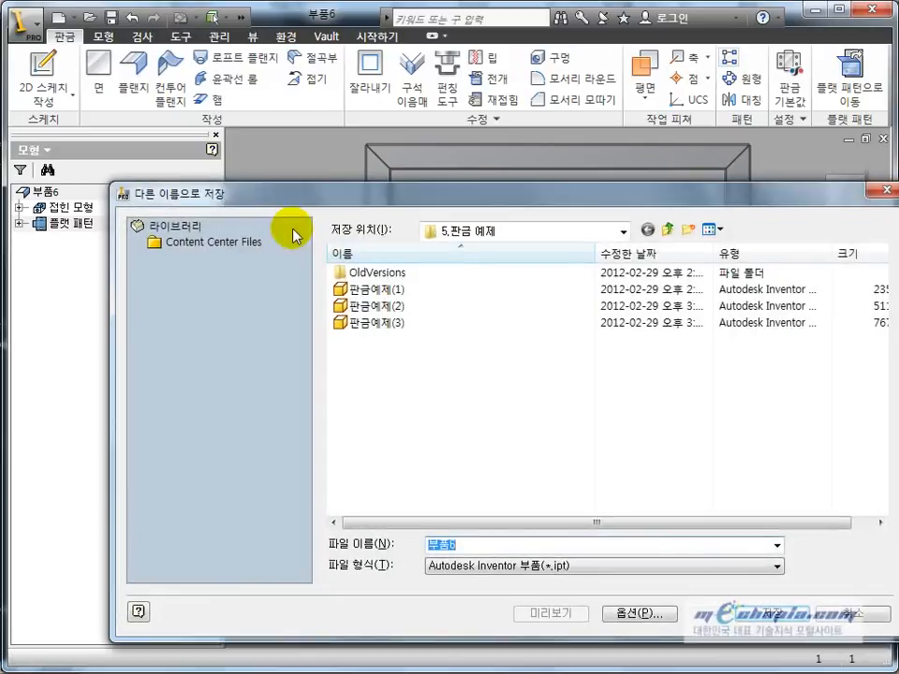
left_click(466, 435)
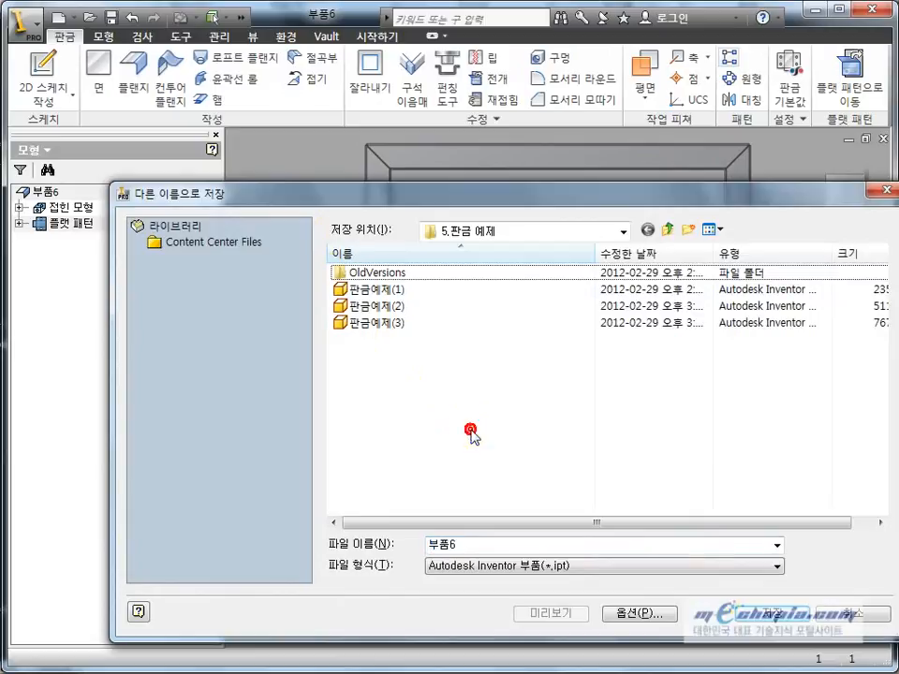
left_click(458, 379)
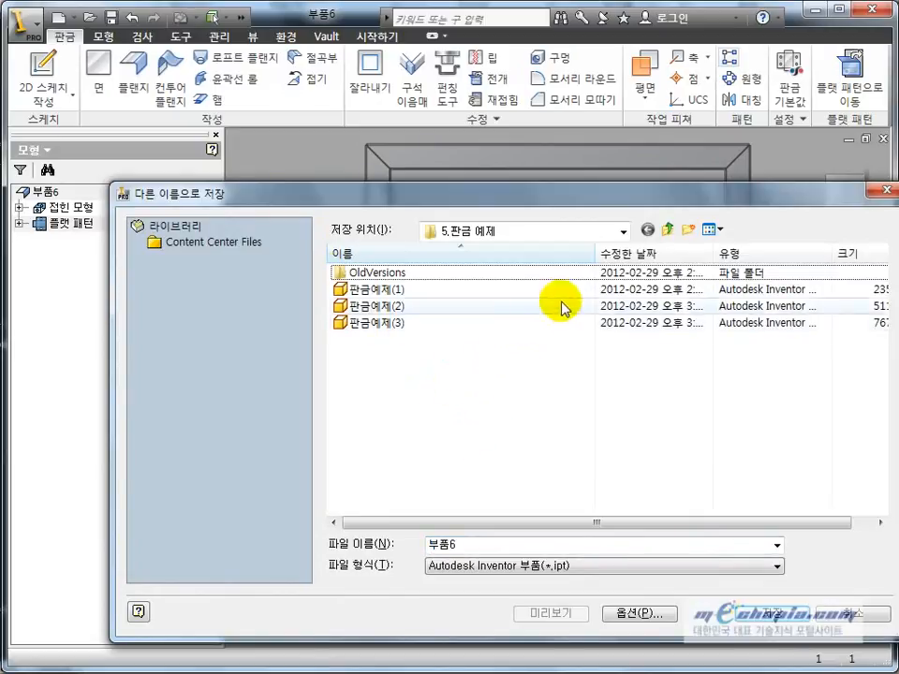
left_click(687, 234)
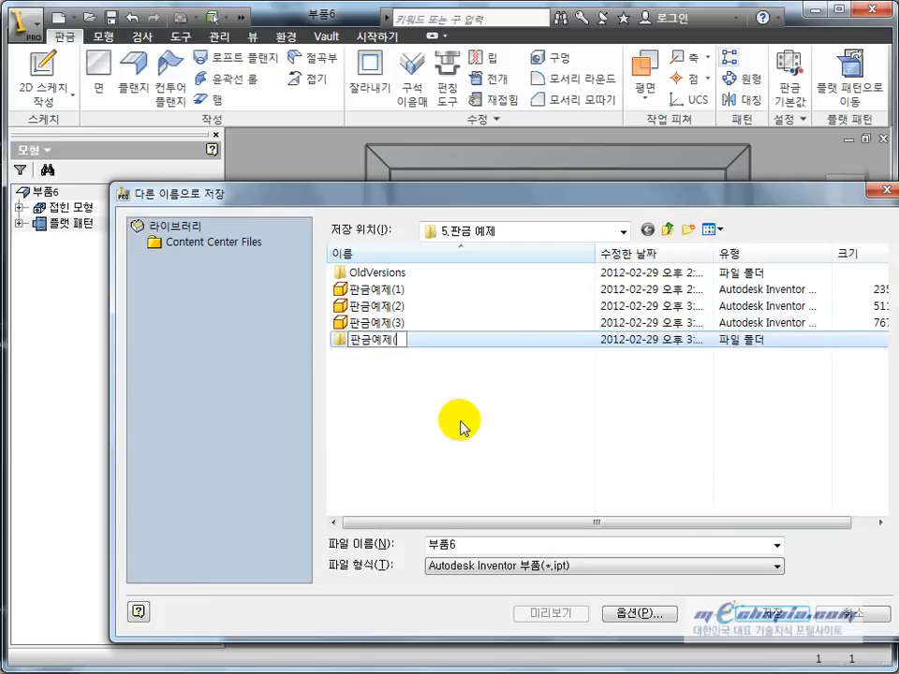
key("Return")
key("Return")
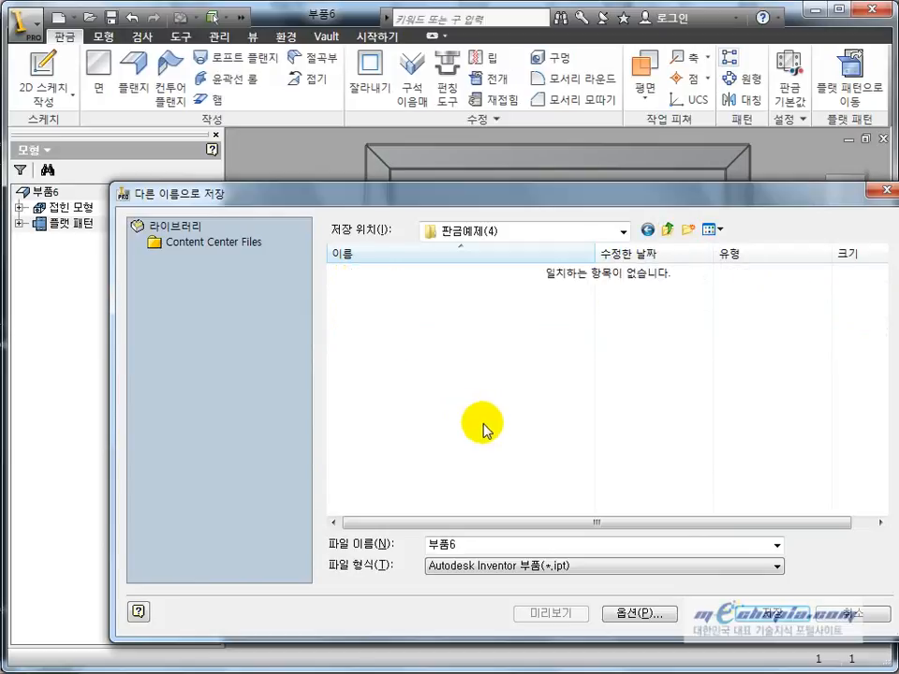
Save the part under the file name 파생판금 and return to the isometric home view.
double_click(461, 541)
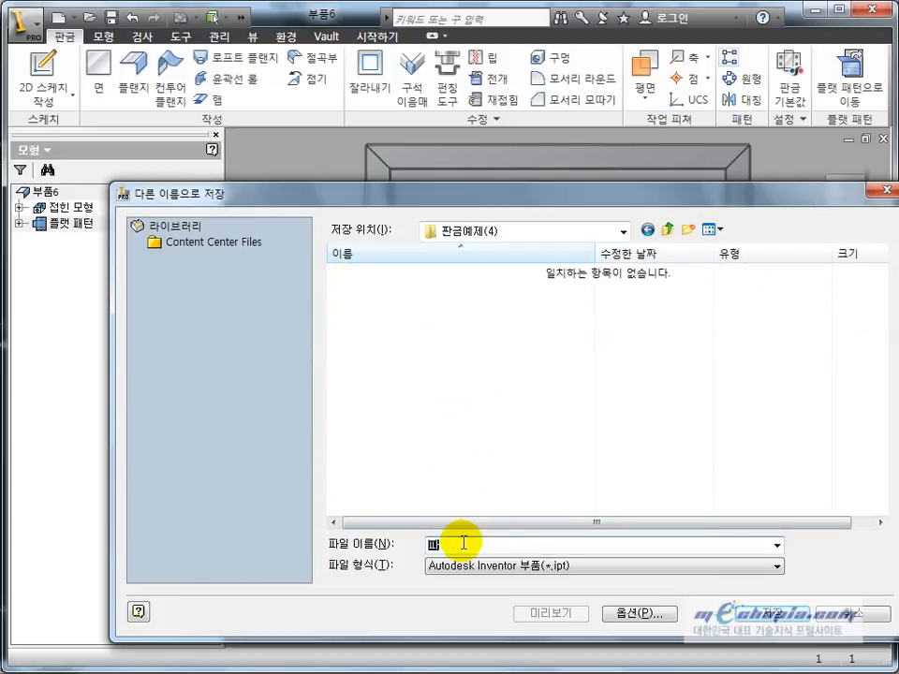
type("파생판ㄱ")
key("Return")
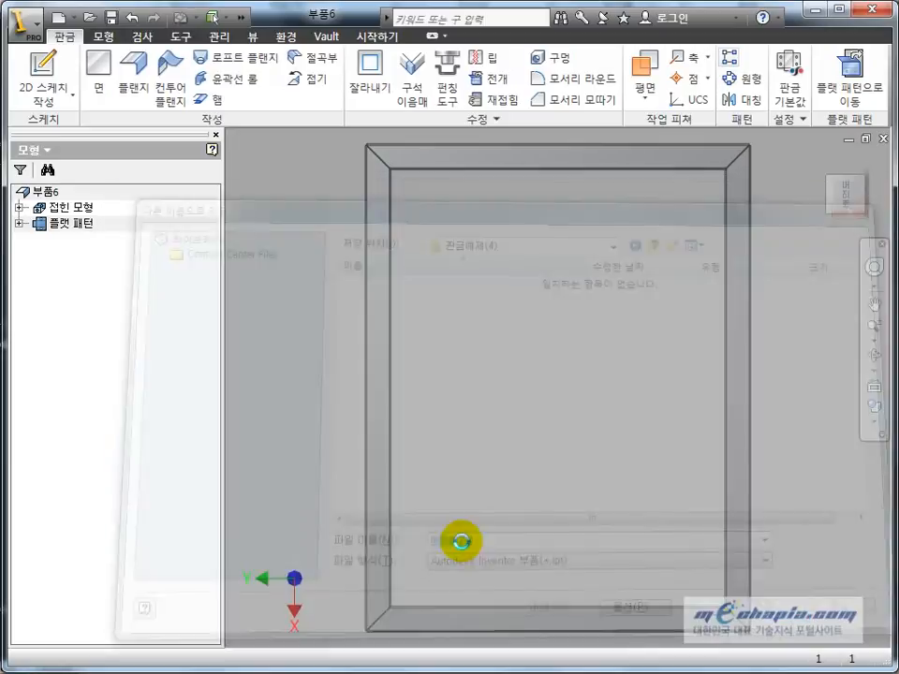
key("F6")
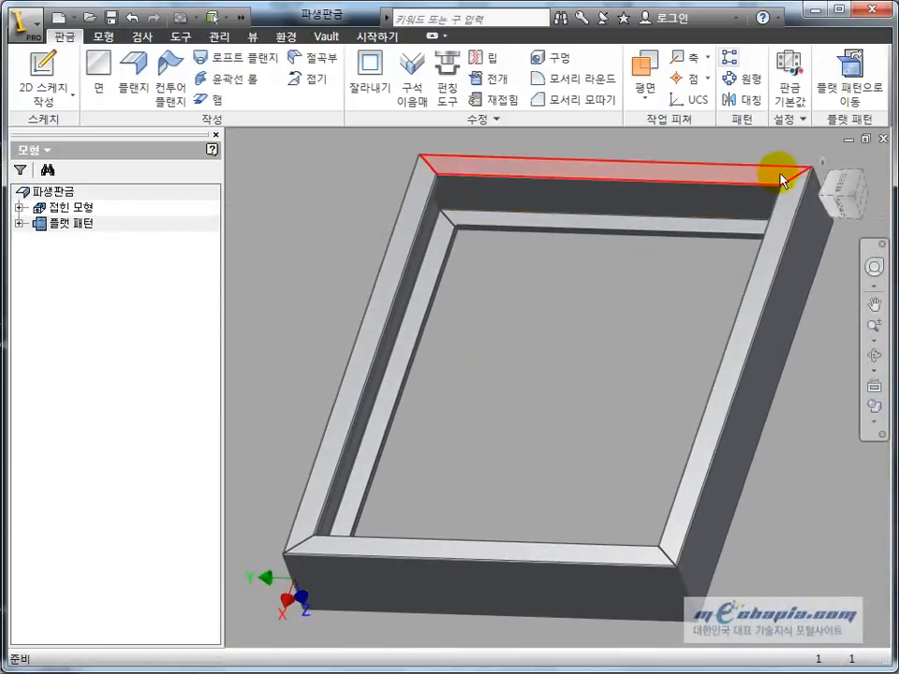
Close the saved part, create a new part from the Sheet Metal.ipt template and exit its empty sketch.
left_click(883, 139)
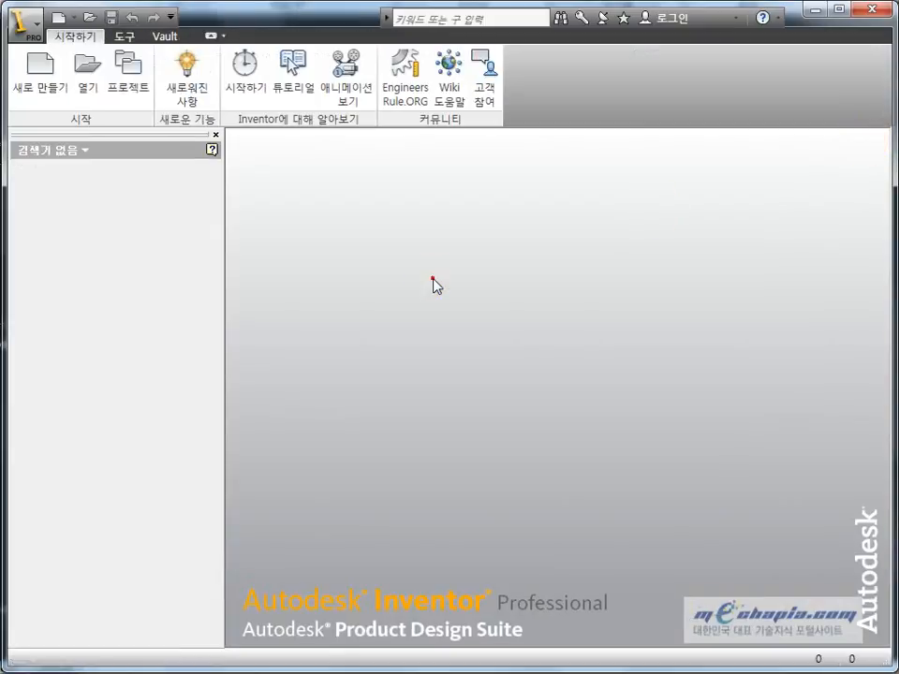
left_click(24, 92)
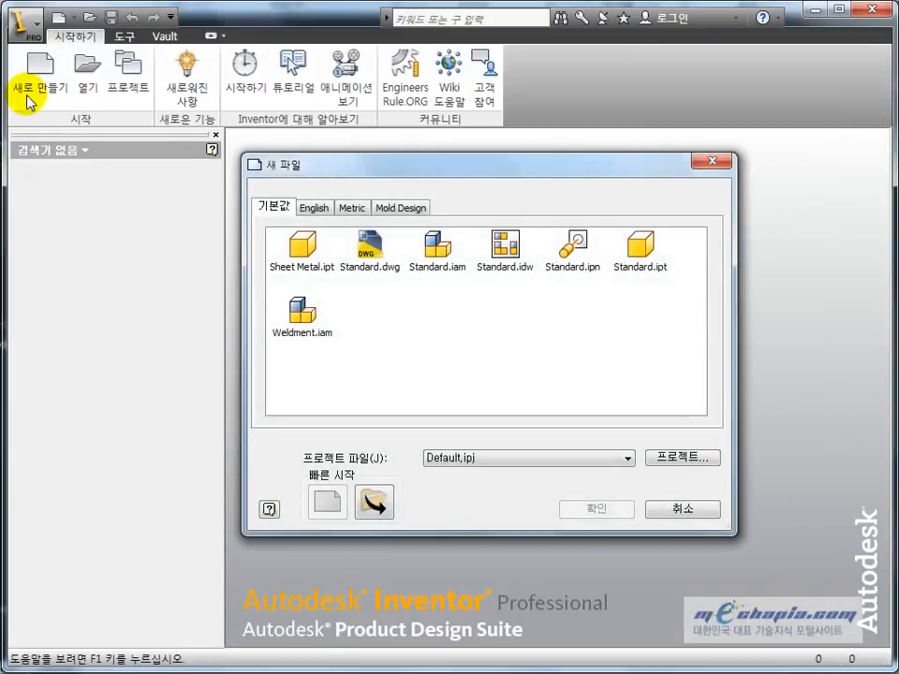
double_click(301, 245)
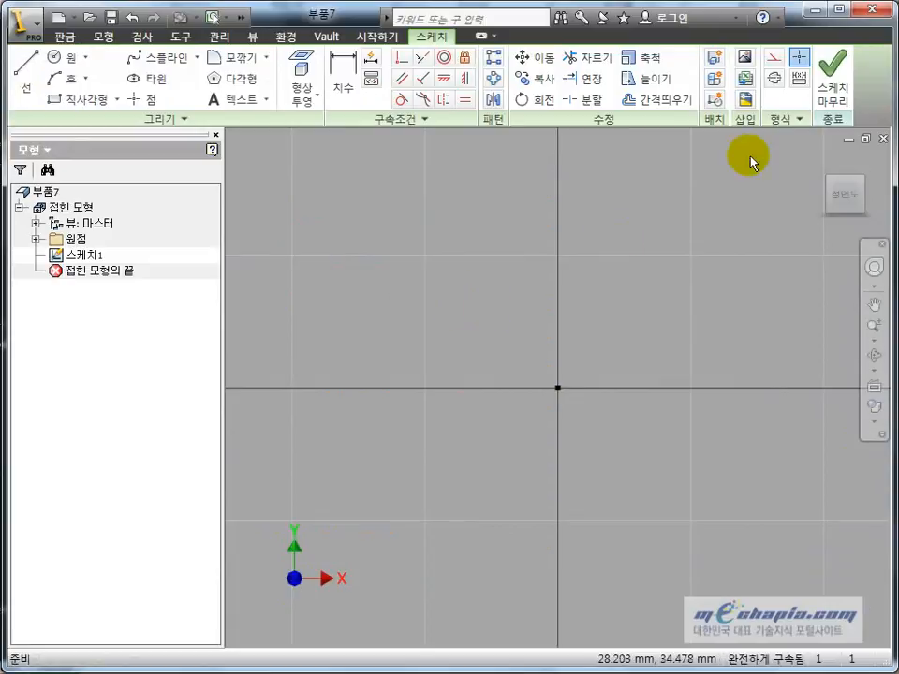
left_click(832, 94)
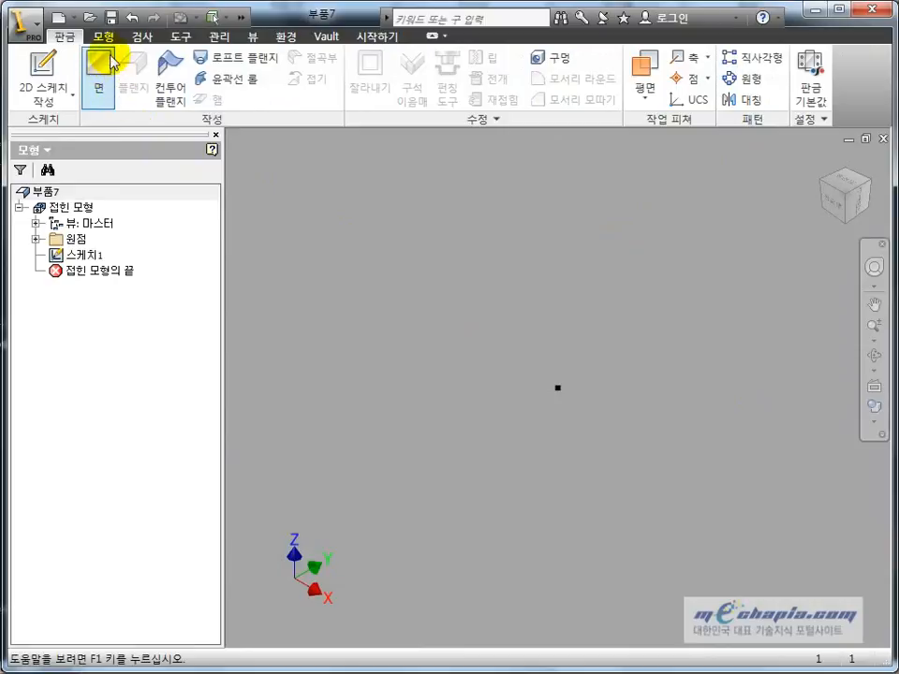
Derive 파생판금.ipt into the new part, keeping the default derive style, Master design view and scale factor of 1.0000.
left_click(215, 39)
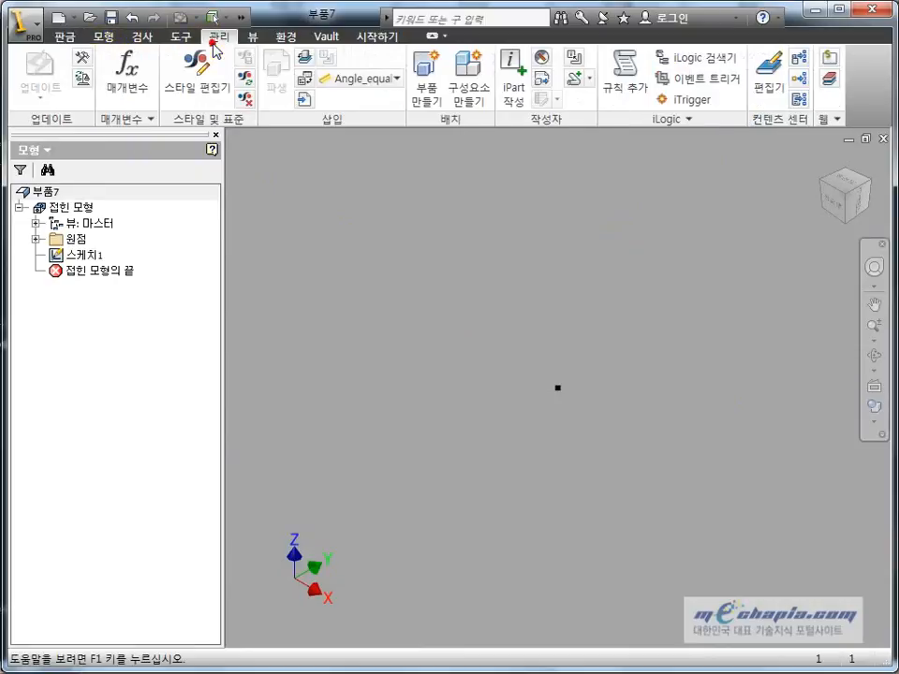
left_click(287, 83)
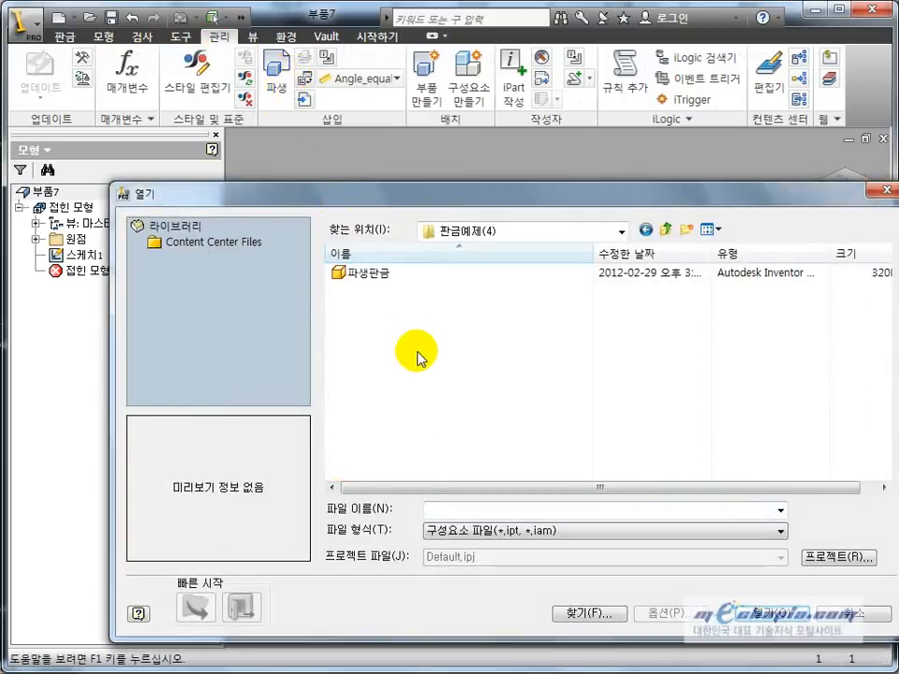
left_click(416, 353)
mouse_move(455, 194)
left_mouse_down()
mouse_move(465, 104)
mouse_move(486, 142)
mouse_move(444, 205)
left_mouse_up()
left_click(352, 290)
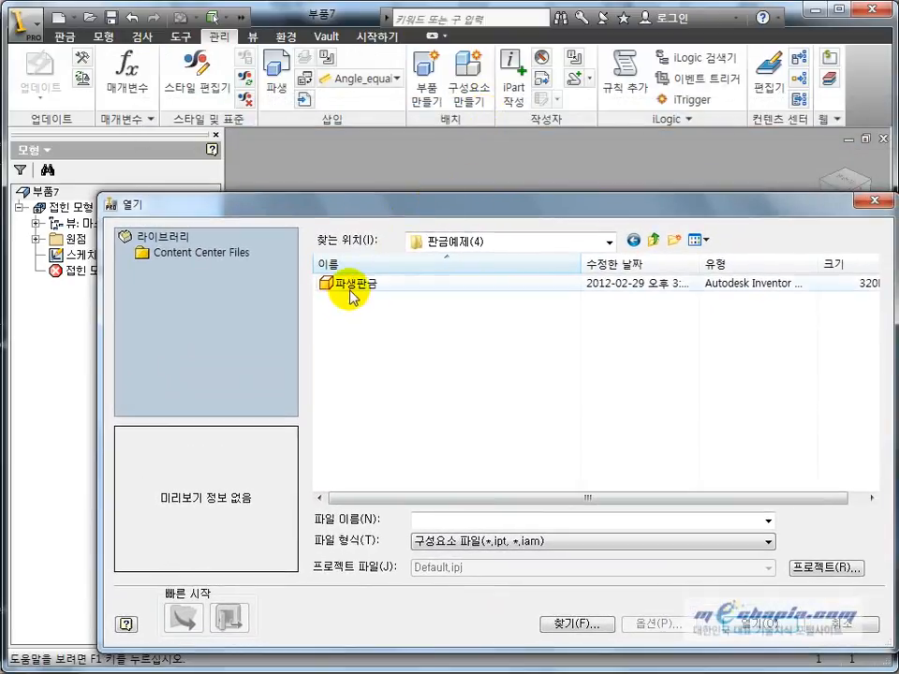
left_click(754, 624)
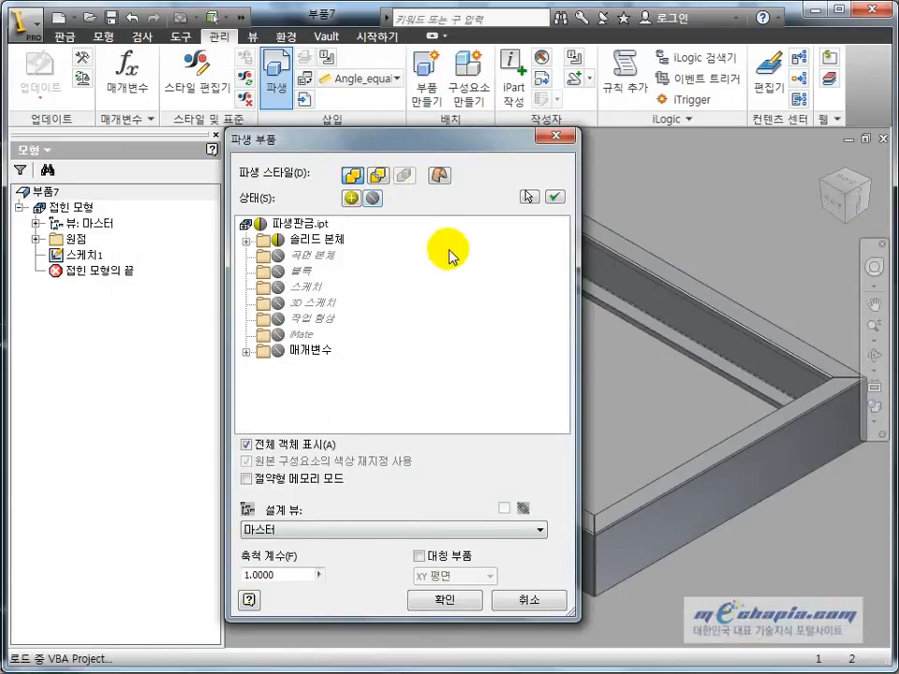
left_click(447, 599)
middle_click_drag(490, 393, 552, 374, "shift")
key("F6")
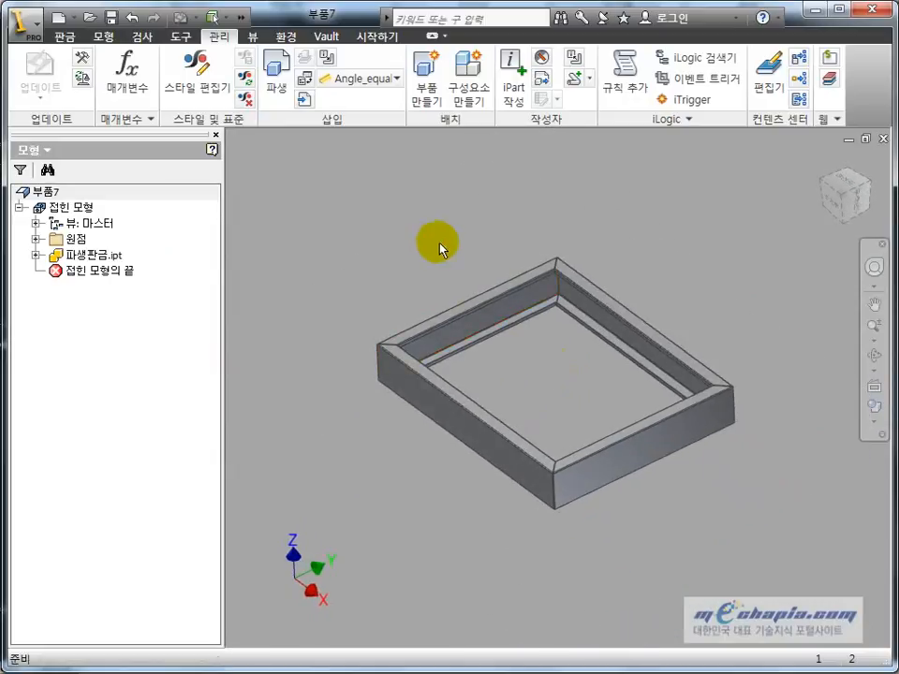
Delete the front-left, front-right and back-right frame pieces using Delete Face with lump or void selection.
left_click(105, 37)
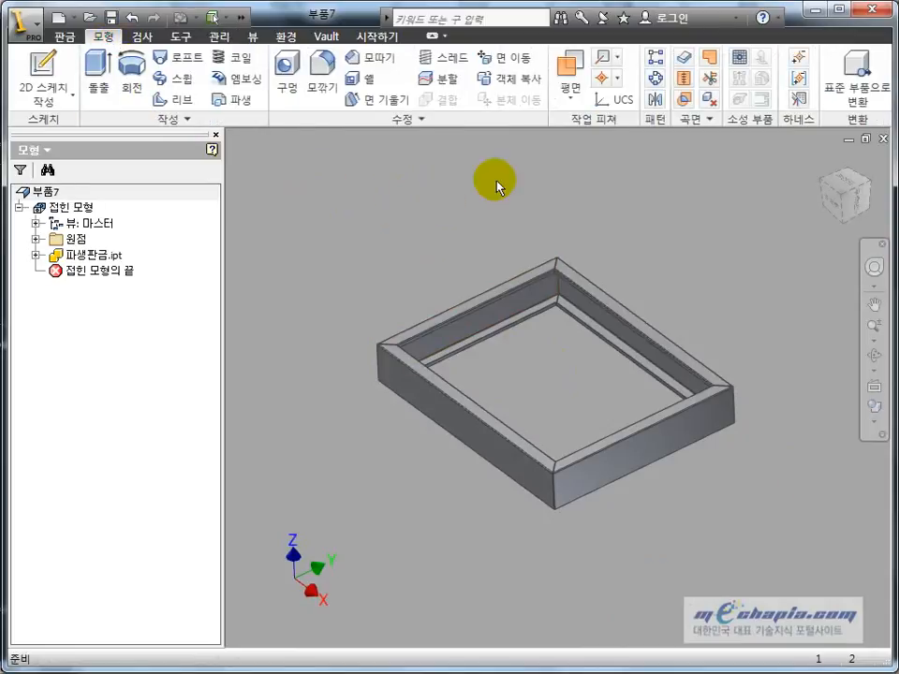
left_click(710, 97)
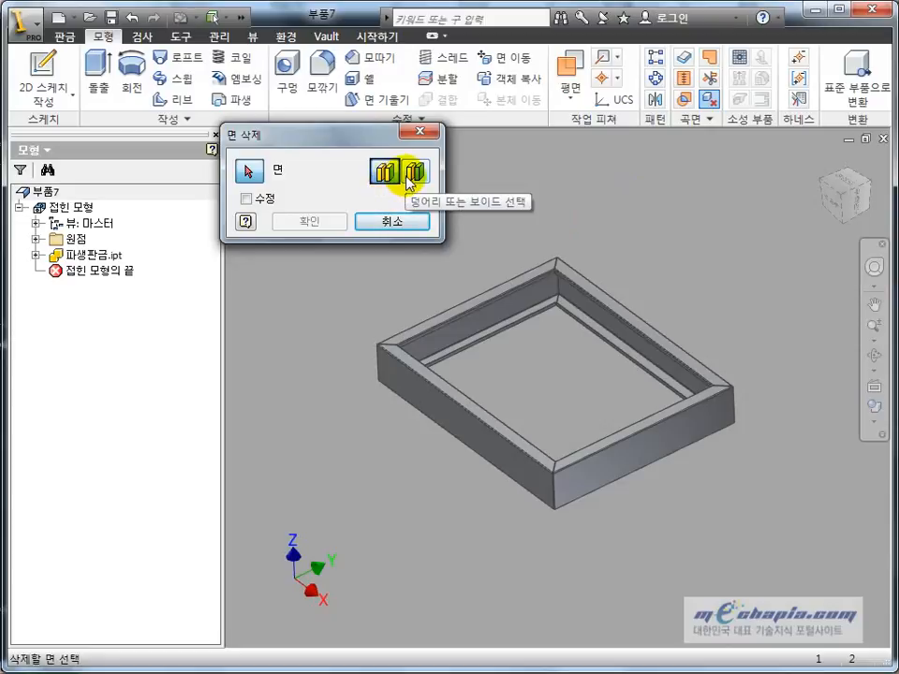
left_click(436, 332)
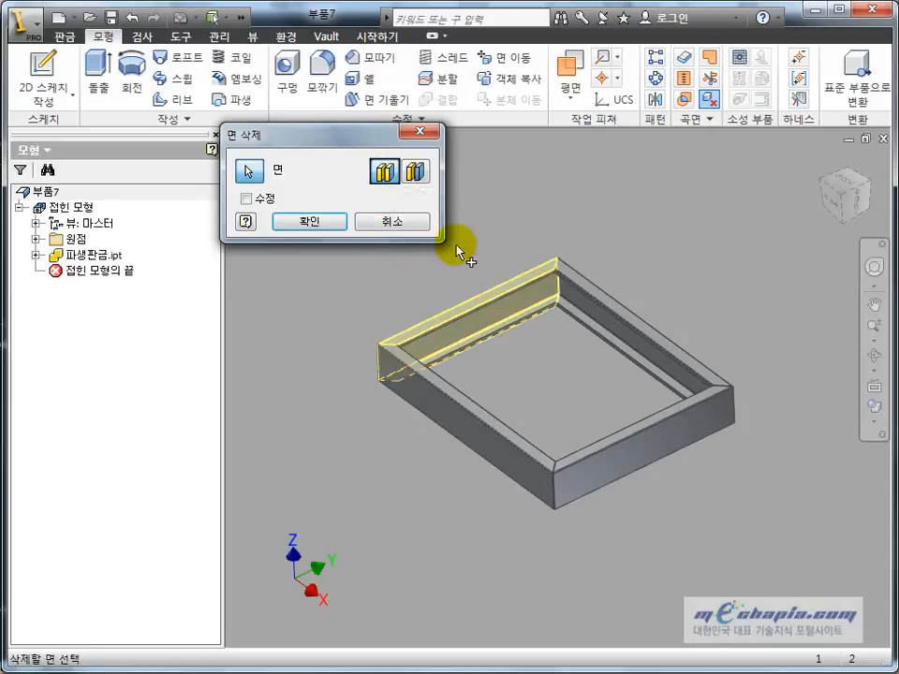
left_click(412, 172)
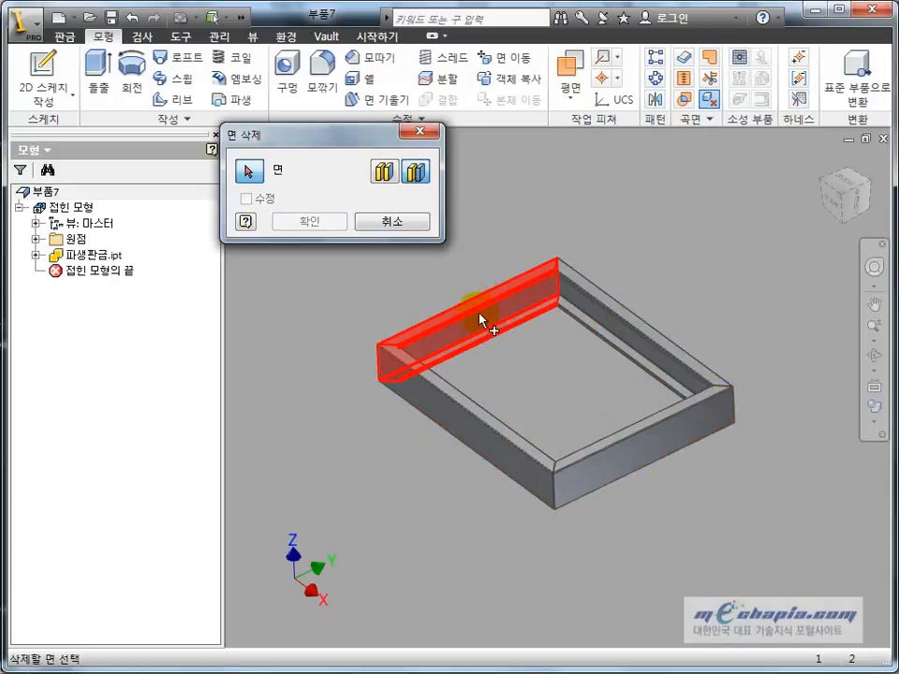
left_click(447, 394)
left_click(638, 463)
left_click(672, 394)
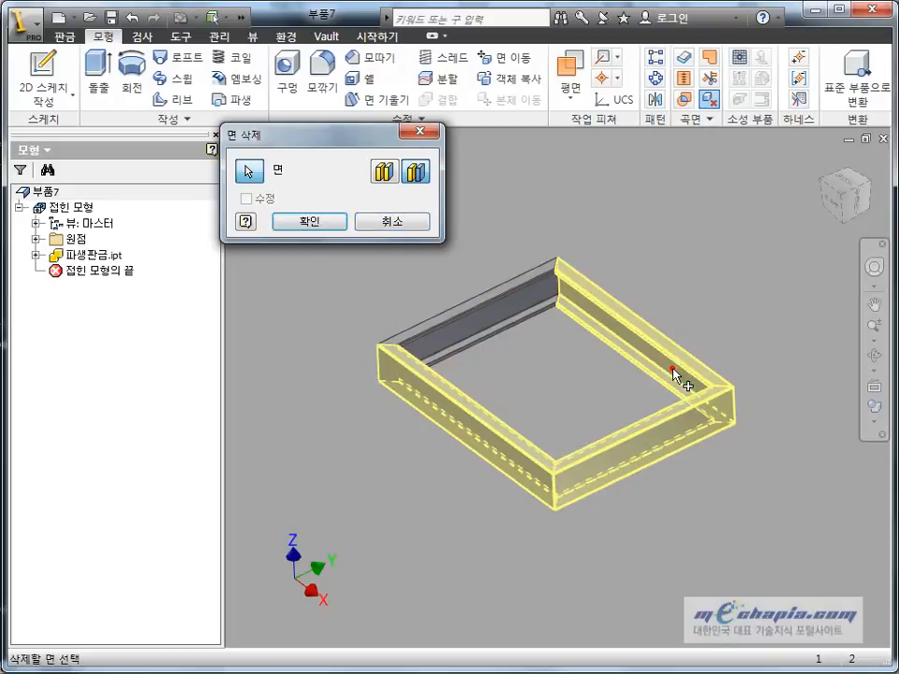
left_click(333, 222)
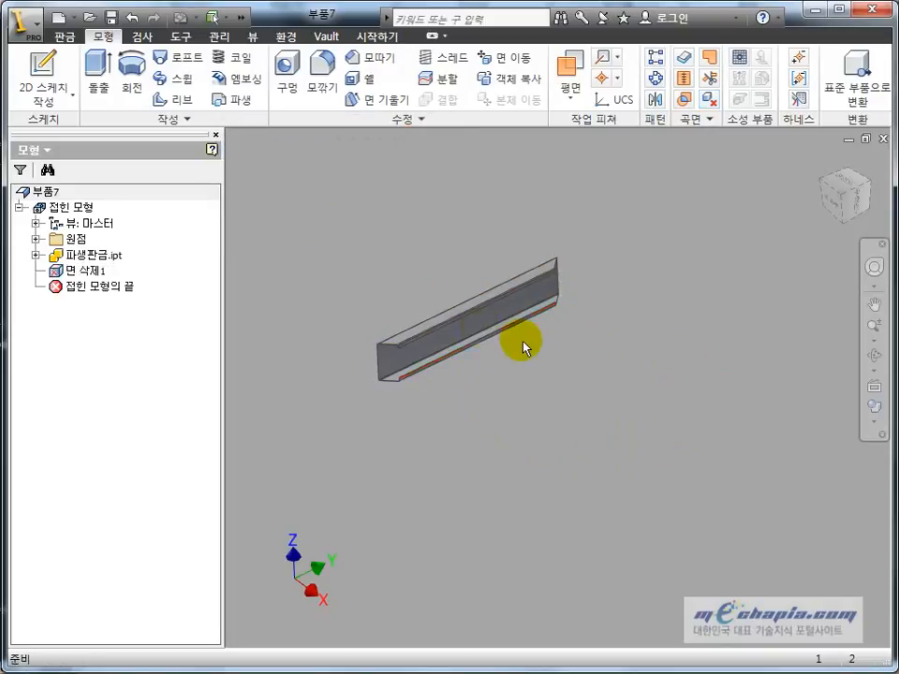
Examine the remaining frame piece up close, checking its bent corner, mitred end and folded profile.
mouse_move(524, 344)
middle_mouse_down("shift")
mouse_move(475, 365)
mouse_move(521, 359)
middle_mouse_up("shift")
scroll(521, 358, "down", 5)
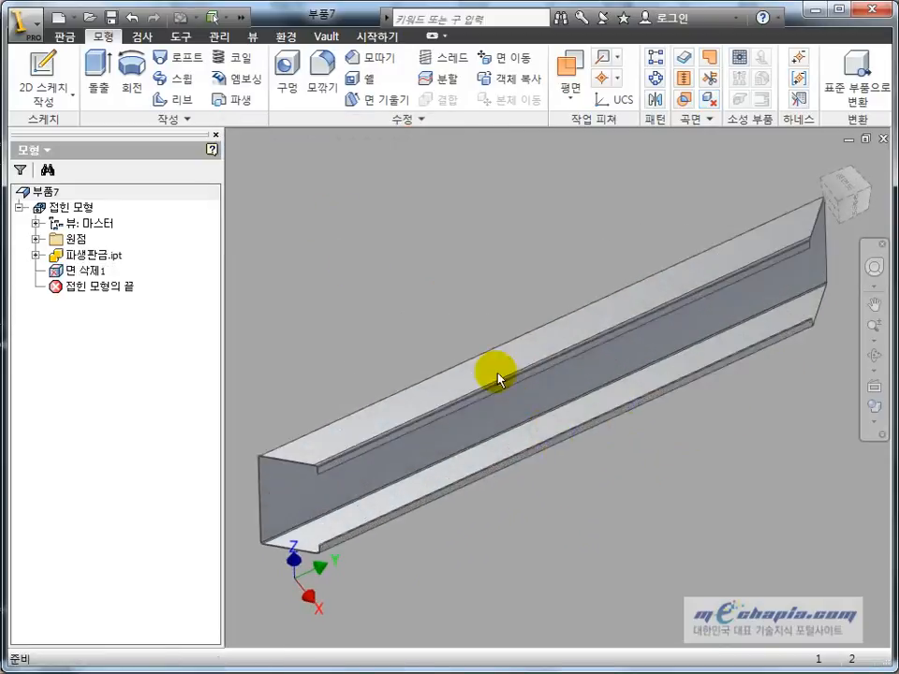
middle_click_drag(379, 457, 454, 405)
scroll(425, 393, "down", 5)
middle_click_drag(375, 416, 573, 352)
scroll(437, 340, "down", 5)
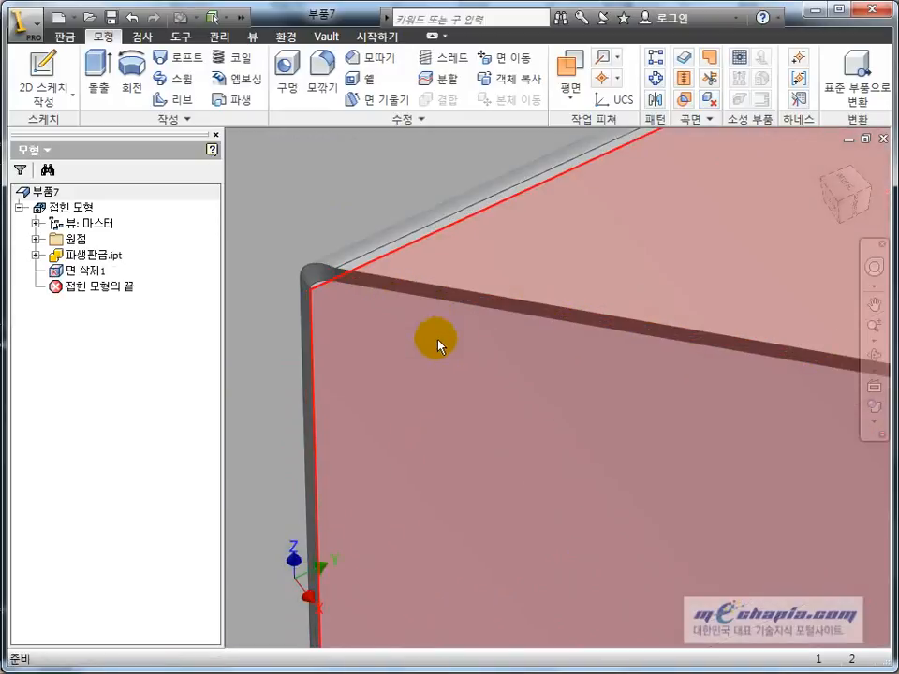
scroll(382, 318, "up", 4)
scroll(478, 339, "up", 3)
middle_click_drag(479, 339, 506, 308, "shift")
scroll(481, 361, "up", 4)
scroll(533, 362, "up", 3)
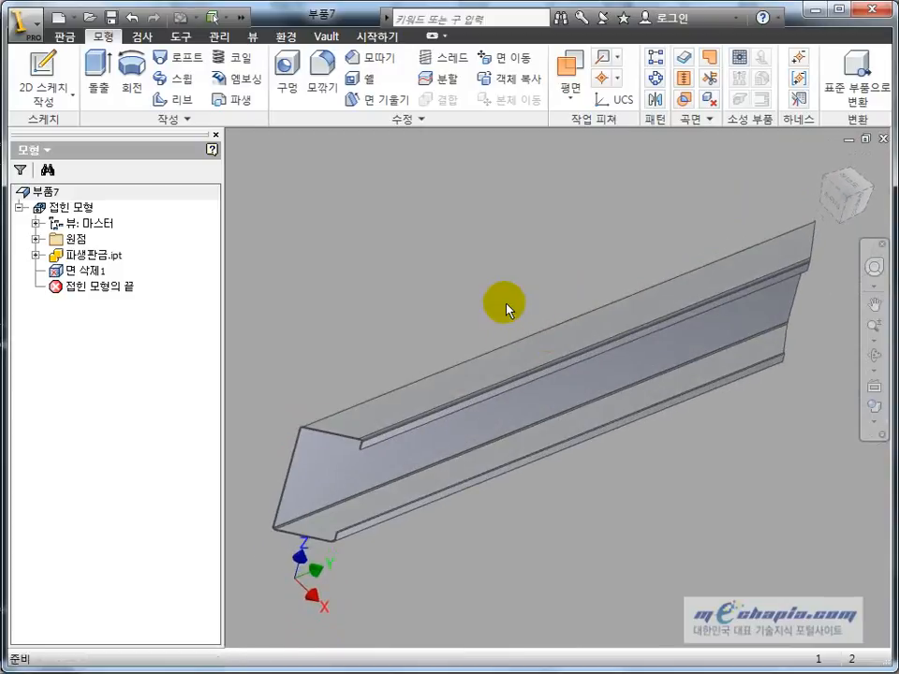
Save the part as 판금-1 in the 판금예제(4) folder, including changes to its dependent file.
key("ctrl+s")
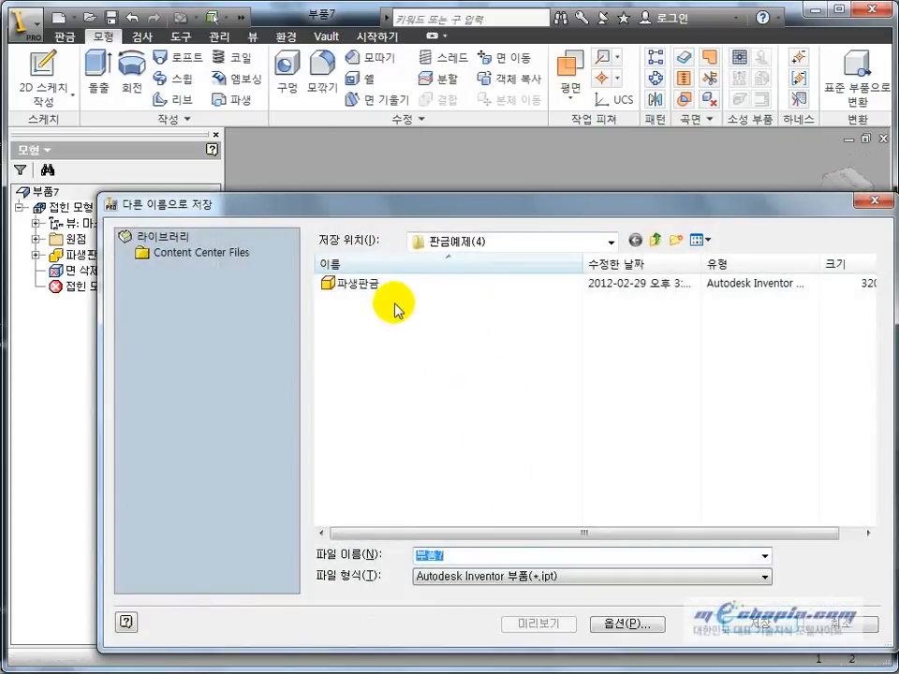
left_click(379, 284)
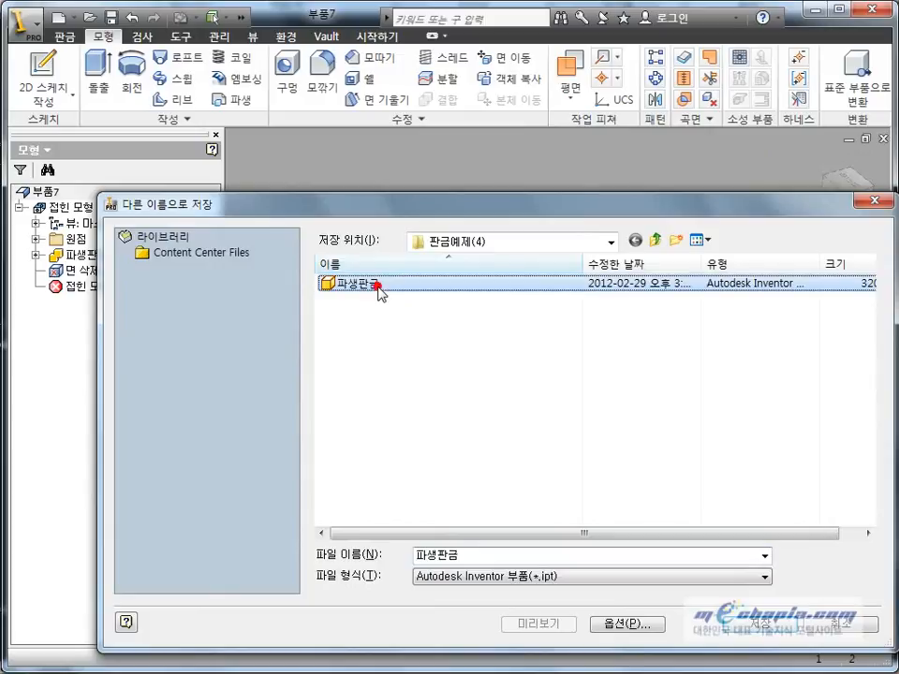
double_click(499, 557)
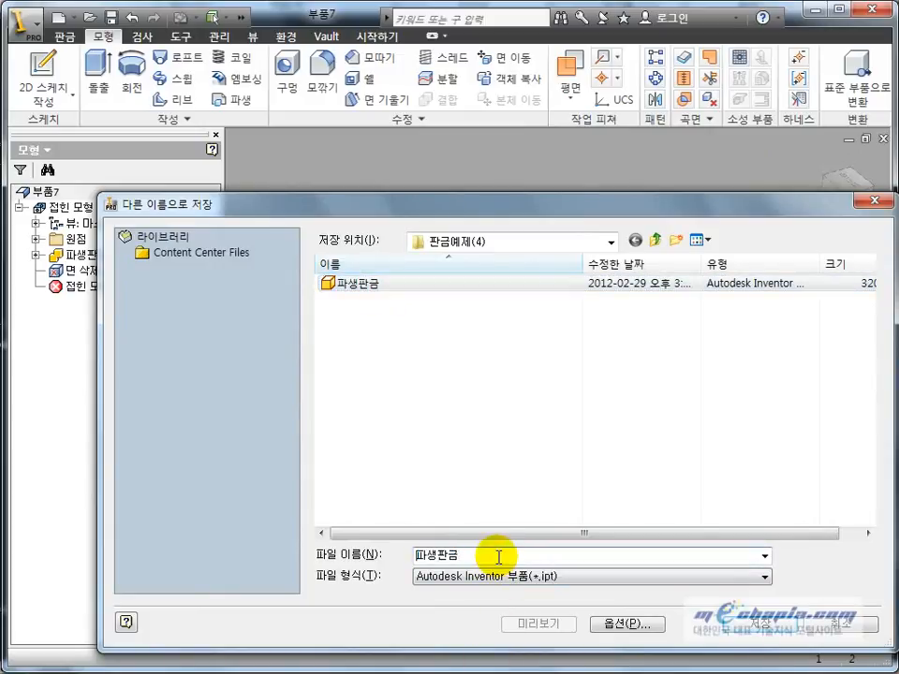
type("판금ㅓ")
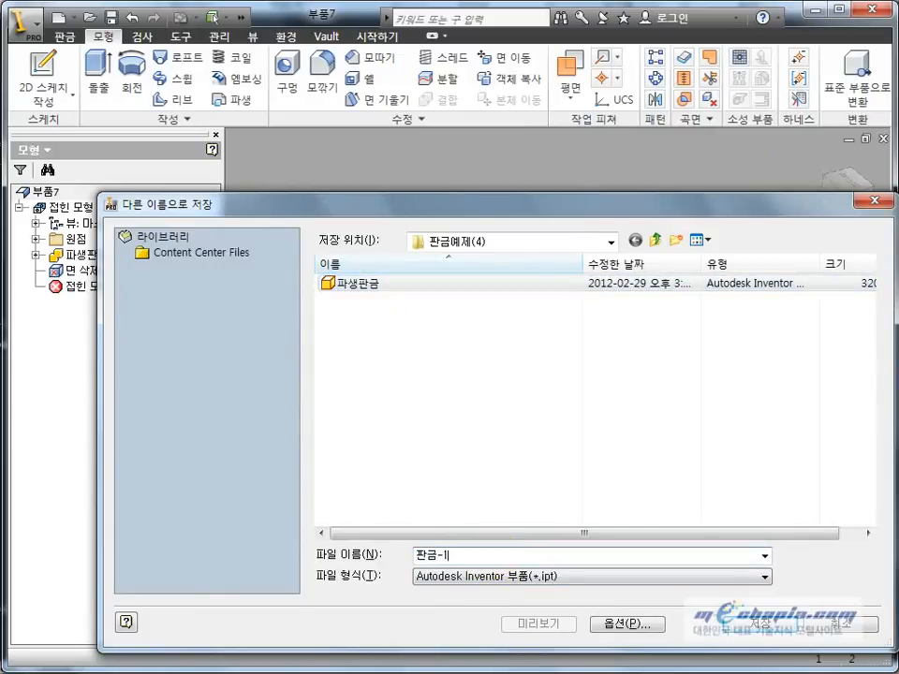
key("Return")
left_click(536, 427)
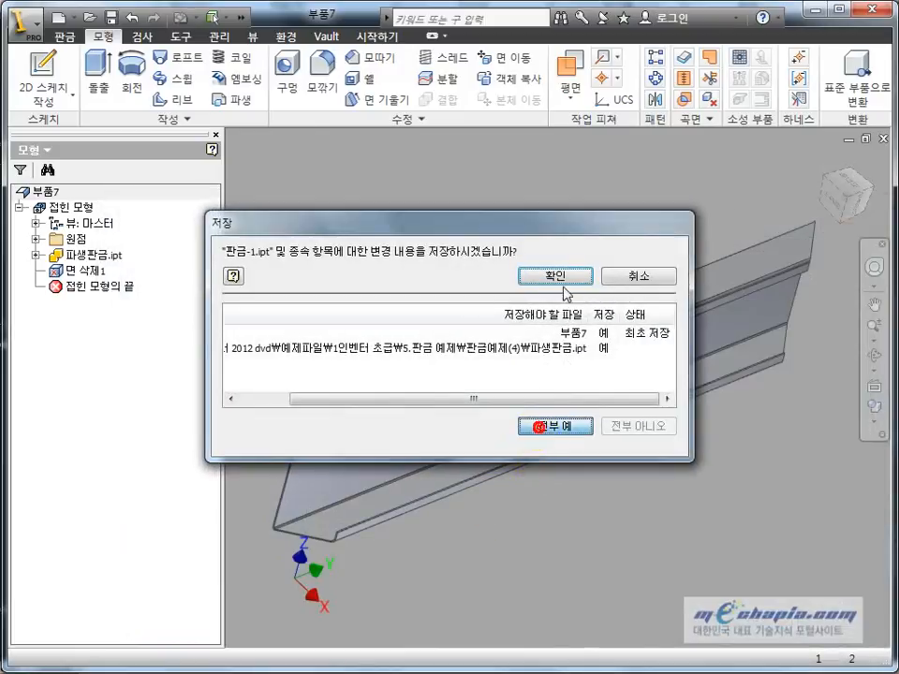
left_click(561, 281)
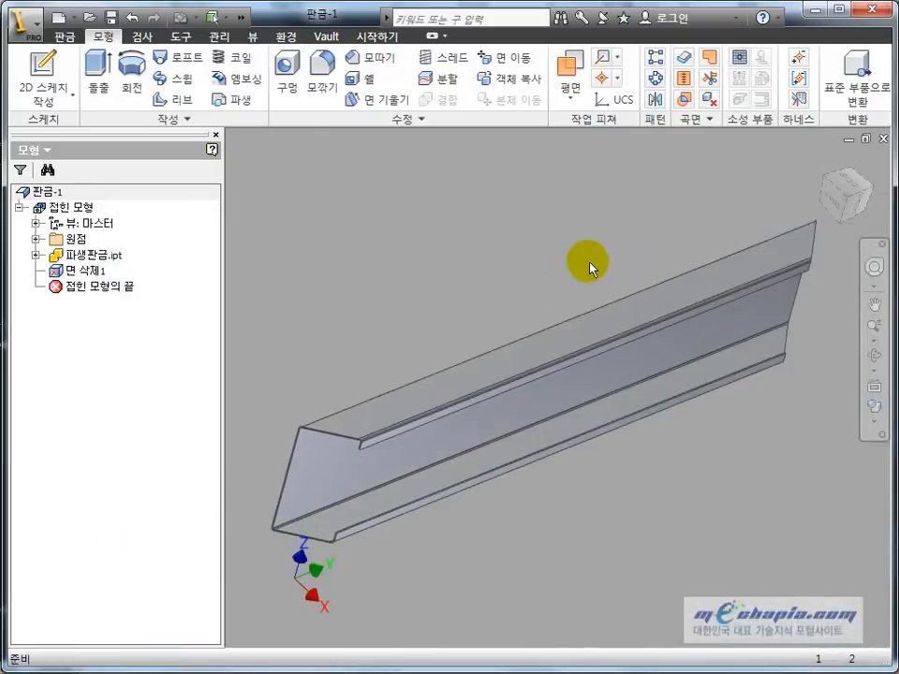
Create a flat pattern of the channel piece, inspect it and return to the folded part.
left_click(69, 40)
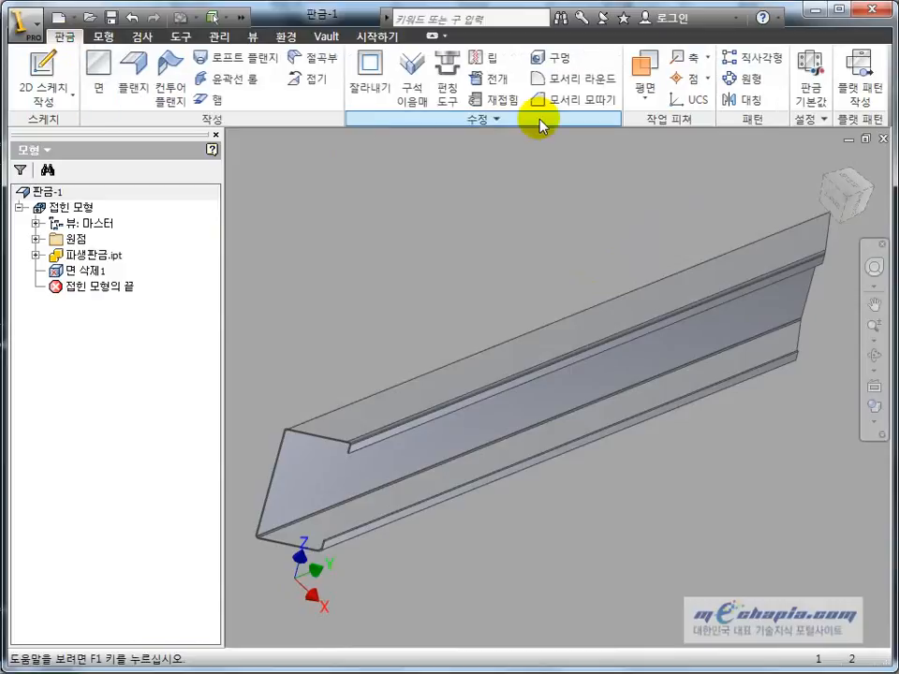
left_click(858, 82)
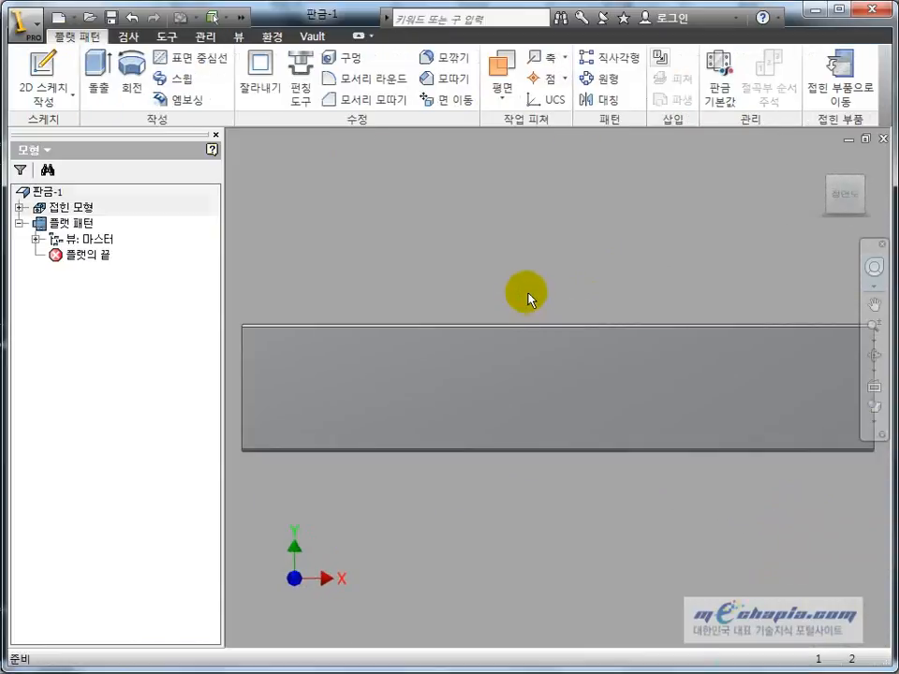
scroll(528, 298, "up", 3)
middle_click_drag(638, 282, 515, 340, "shift")
left_click(824, 86)
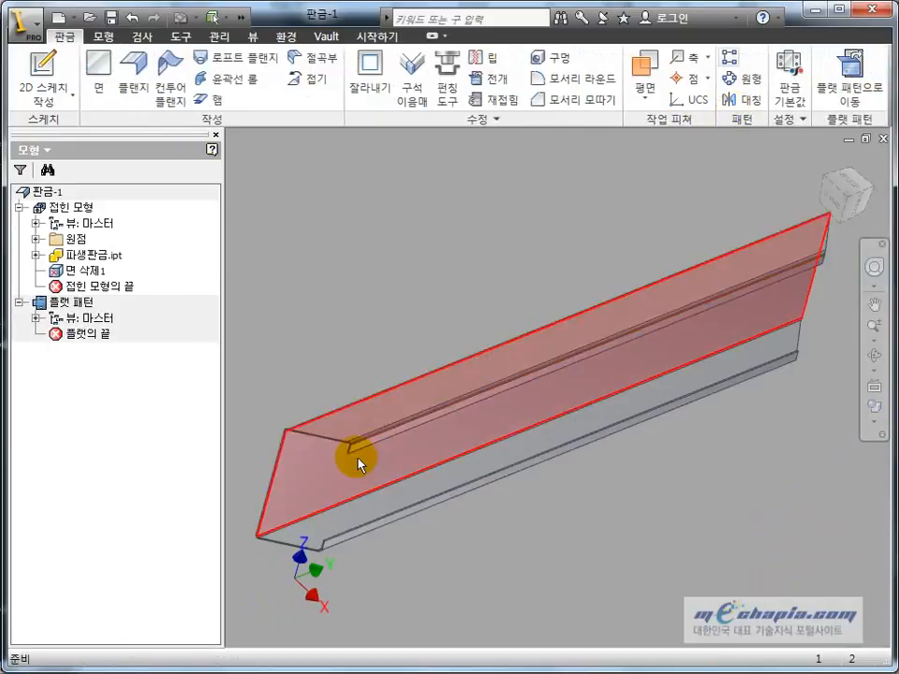
Check the sheet edge, then turn off the rule's thickness in the sheet metal defaults and set the thickness to 1.6 mm.
scroll(328, 440, "down", 2)
middle_click_drag(321, 433, 469, 365)
scroll(412, 374, "down", 8)
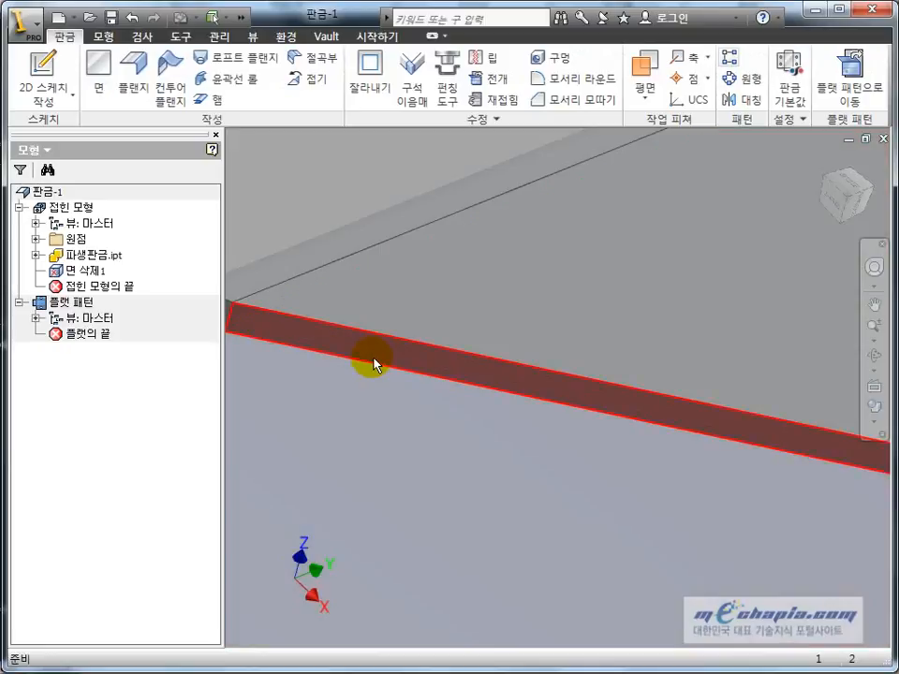
left_click(373, 365)
scroll(472, 224, "up", 4)
left_click(471, 225)
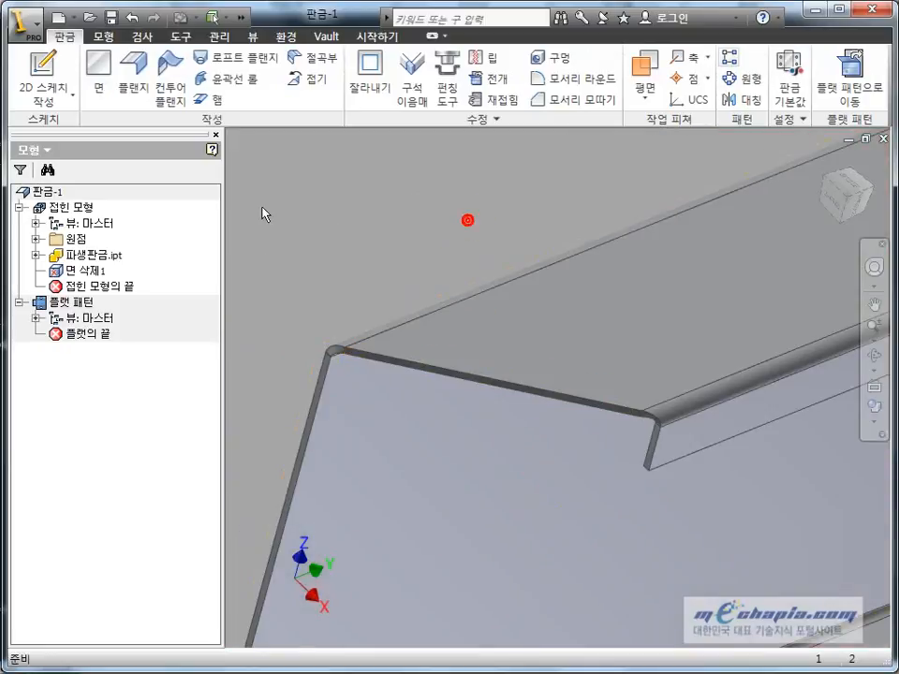
left_click(786, 89)
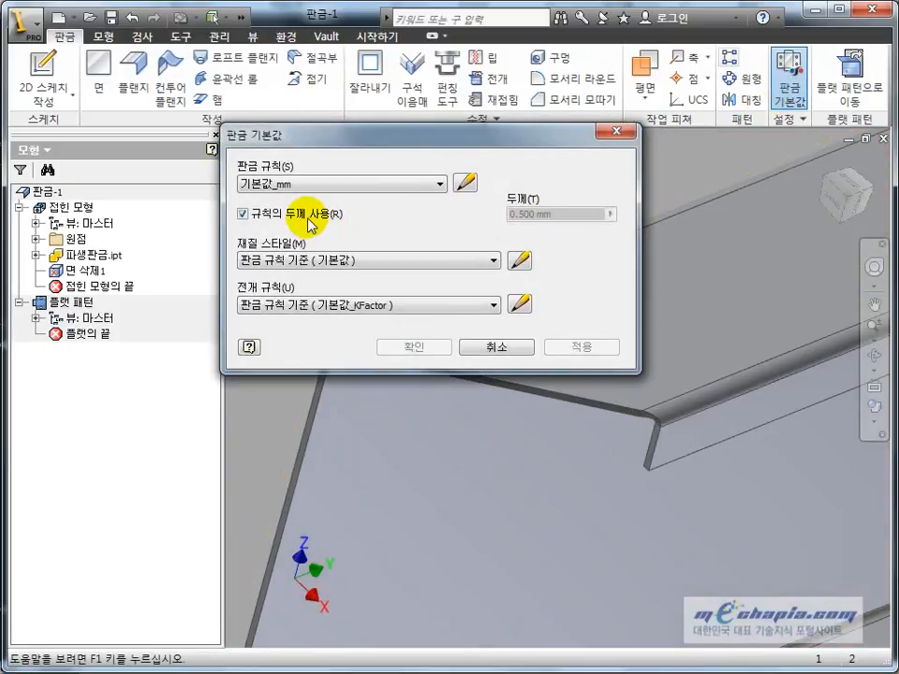
left_click(309, 217)
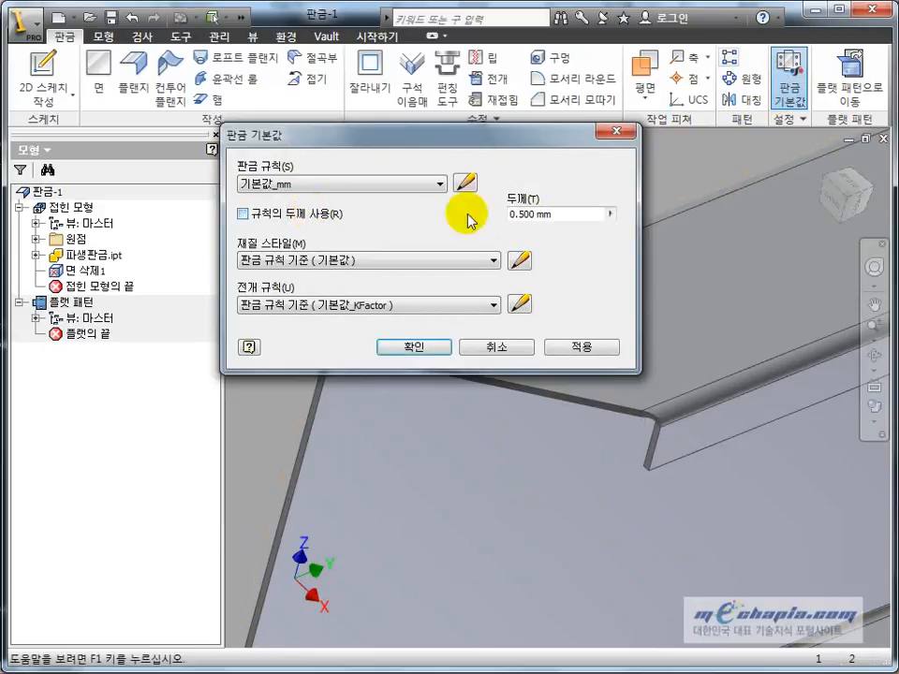
left_click(580, 212)
type("1.")
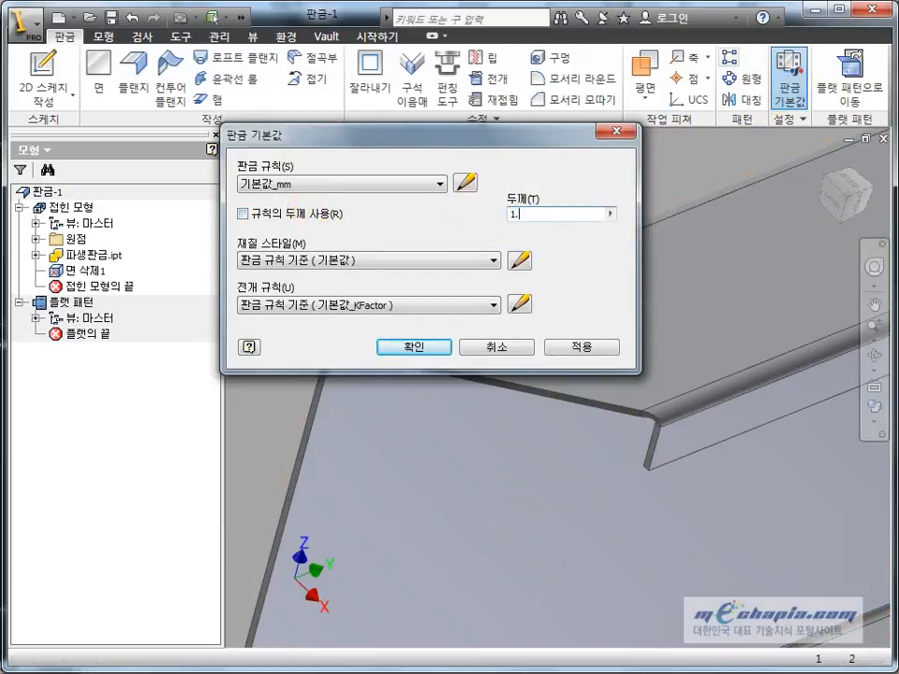
type("6")
key("Return")
scroll(475, 224, "up", 5)
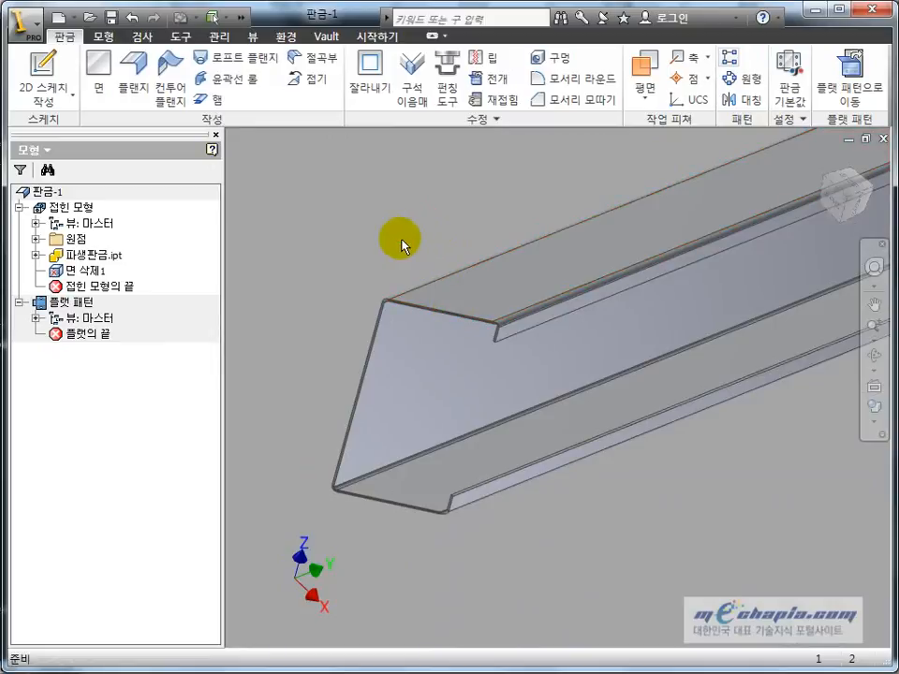
Inspect the flat pattern face-on with its bend lines, then return to the folded part.
left_click(828, 75)
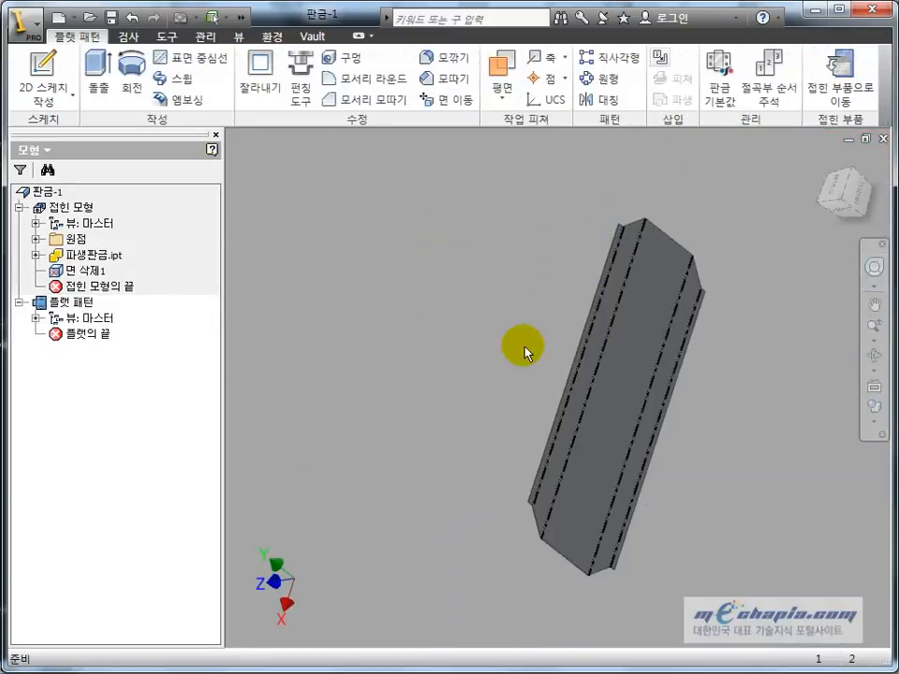
middle_click_drag(524, 352, 582, 312, "shift")
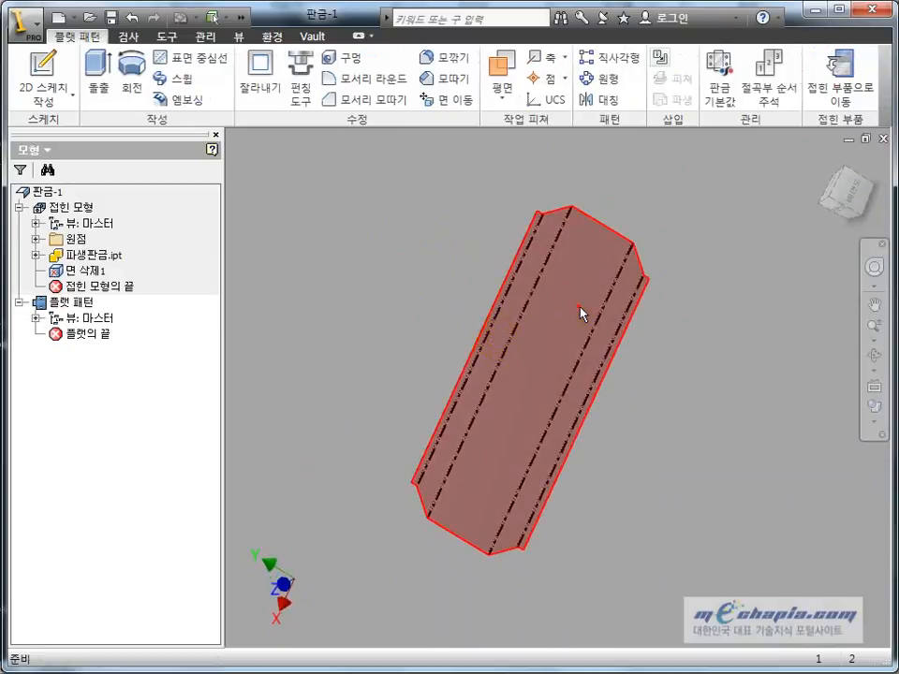
left_click(581, 312)
key("Page_Up")
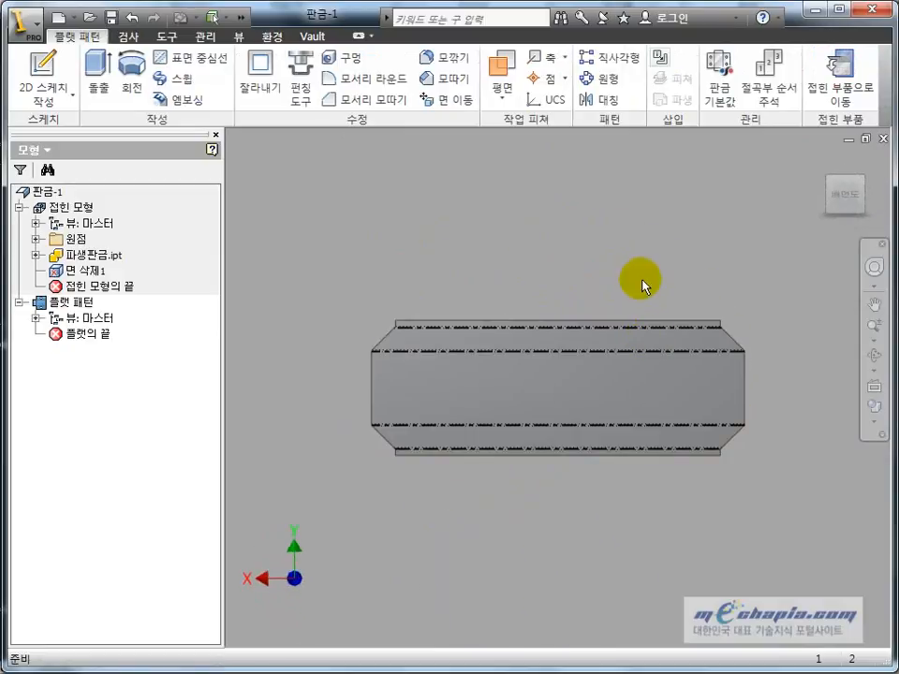
left_click(836, 76)
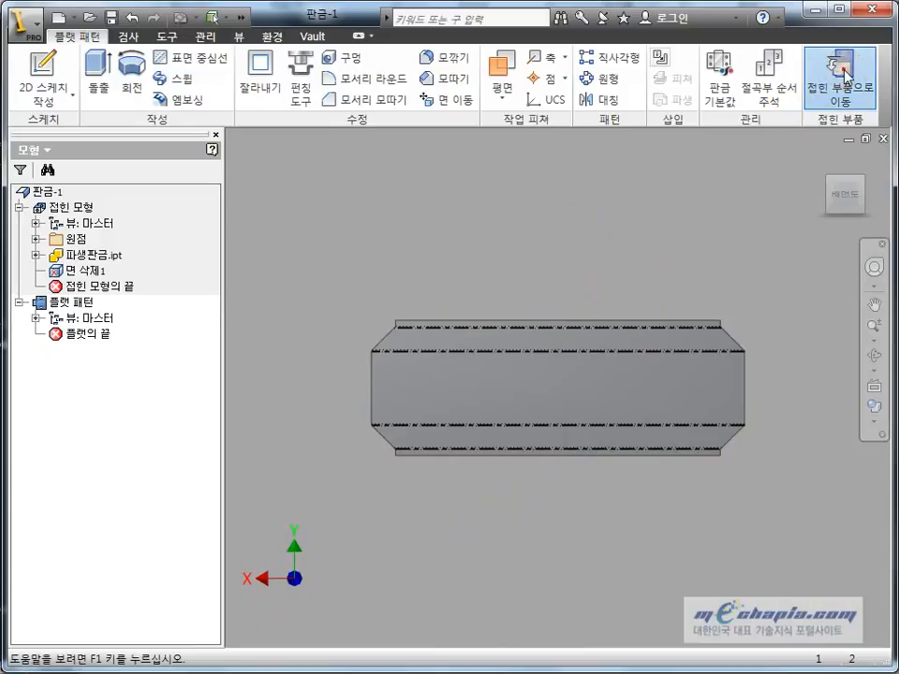
middle_click_drag(538, 378, 683, 317, "shift")
key("Home")
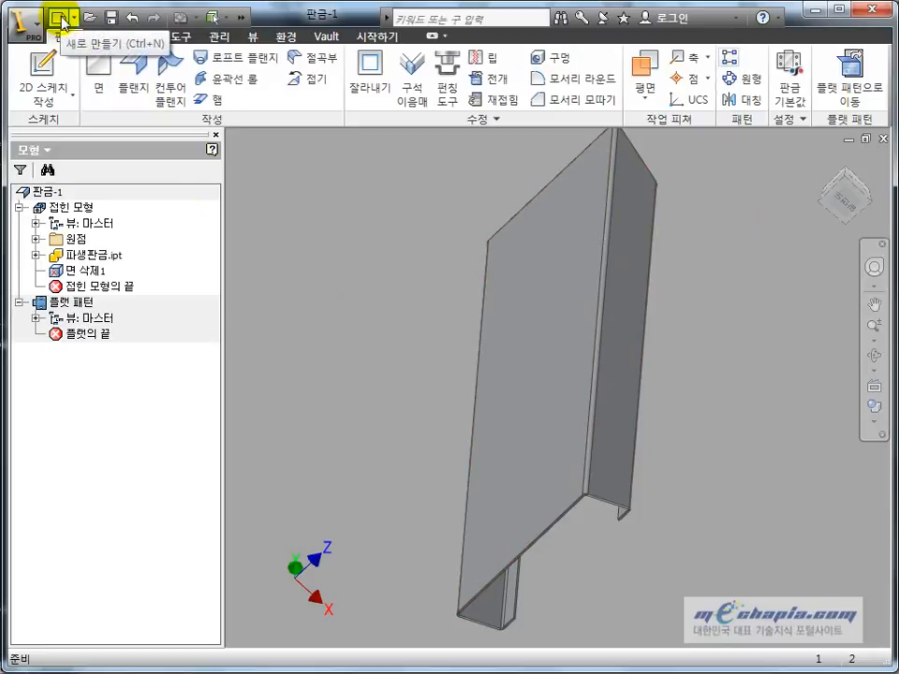
Save a copy of the part as 판금-2 in the same folder and close the original part.
left_click(218, 35)
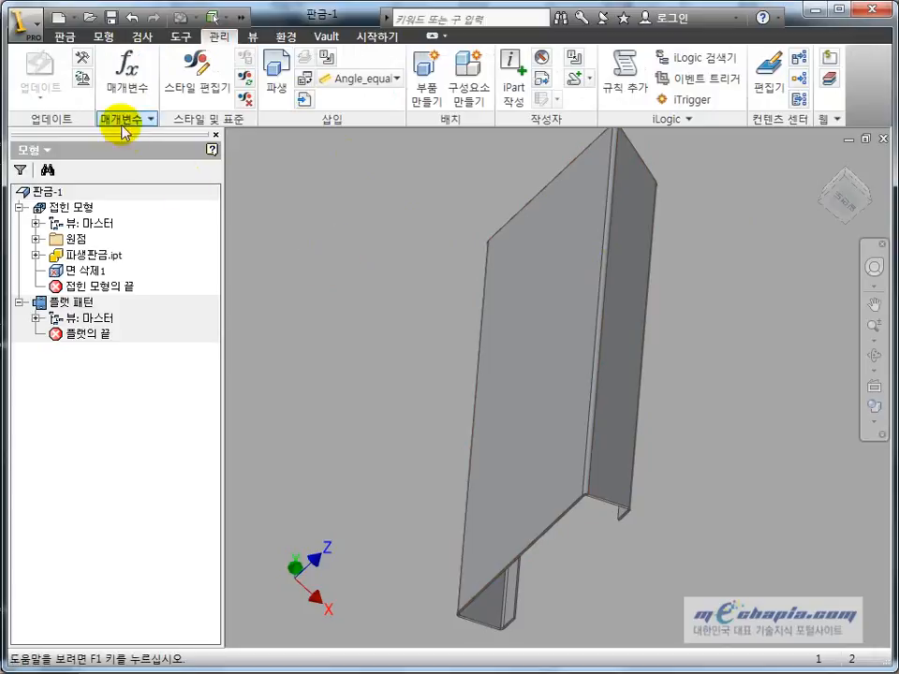
left_click(37, 24)
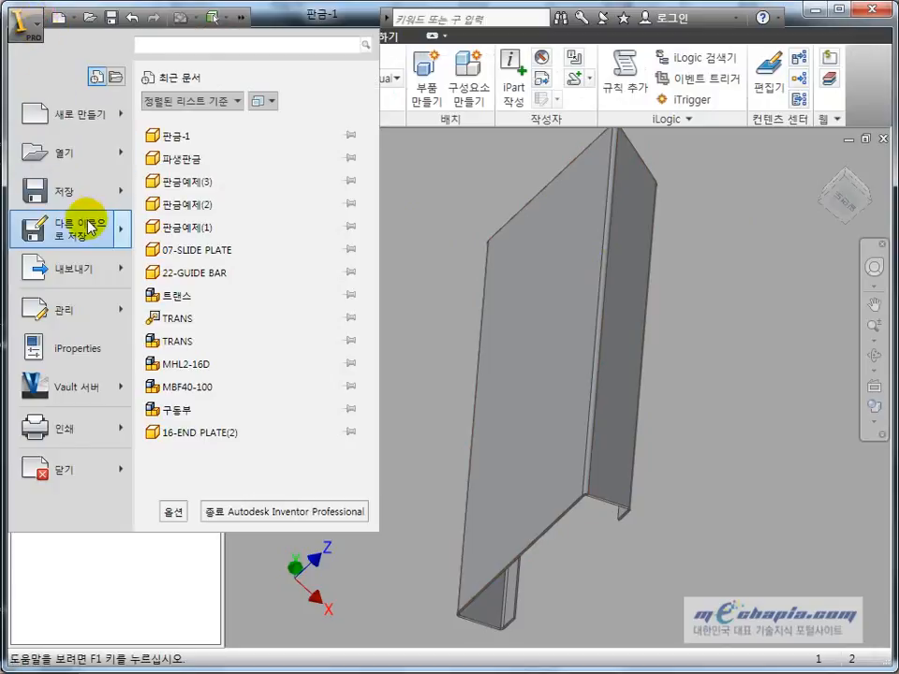
mouse_move(89, 232)
left_click(169, 201)
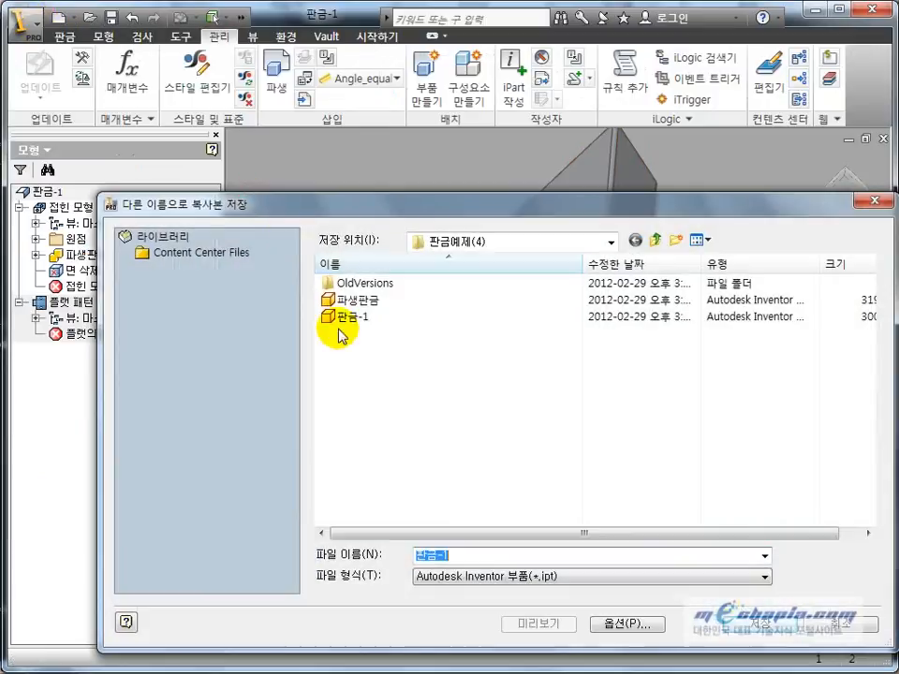
left_click(466, 556)
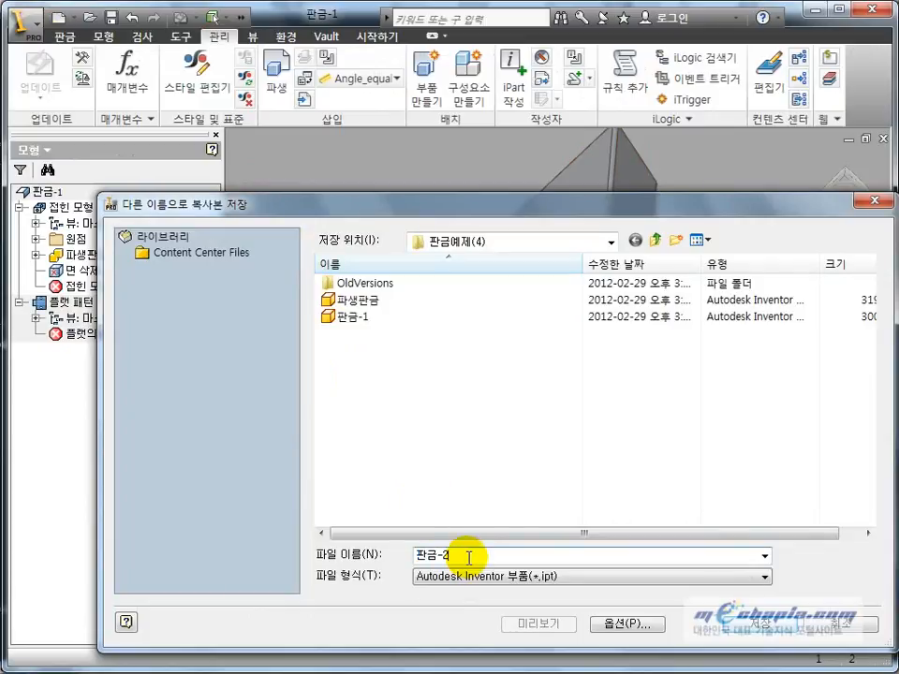
key("Return")
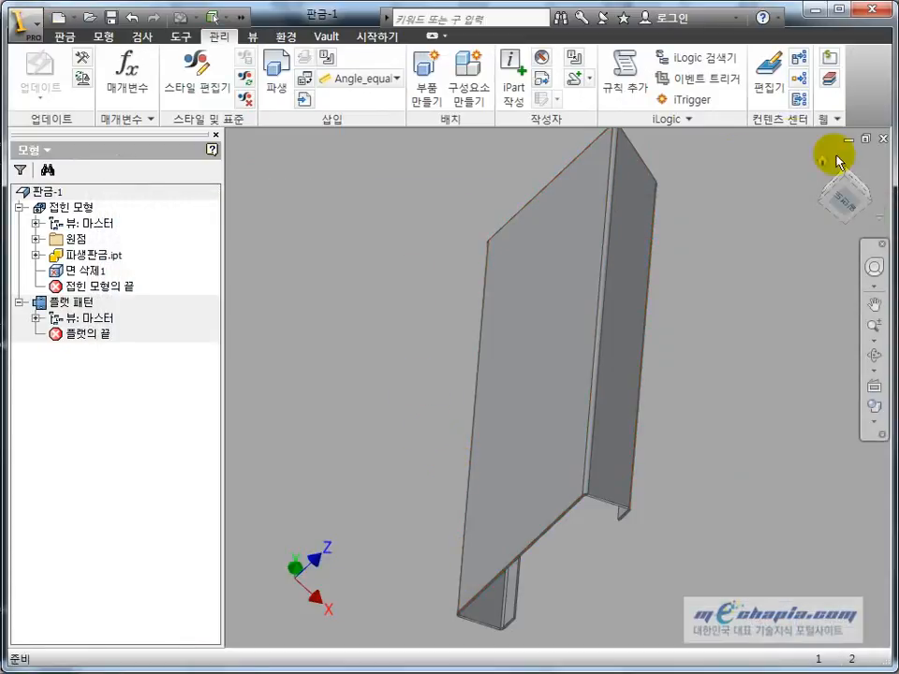
left_click(879, 138)
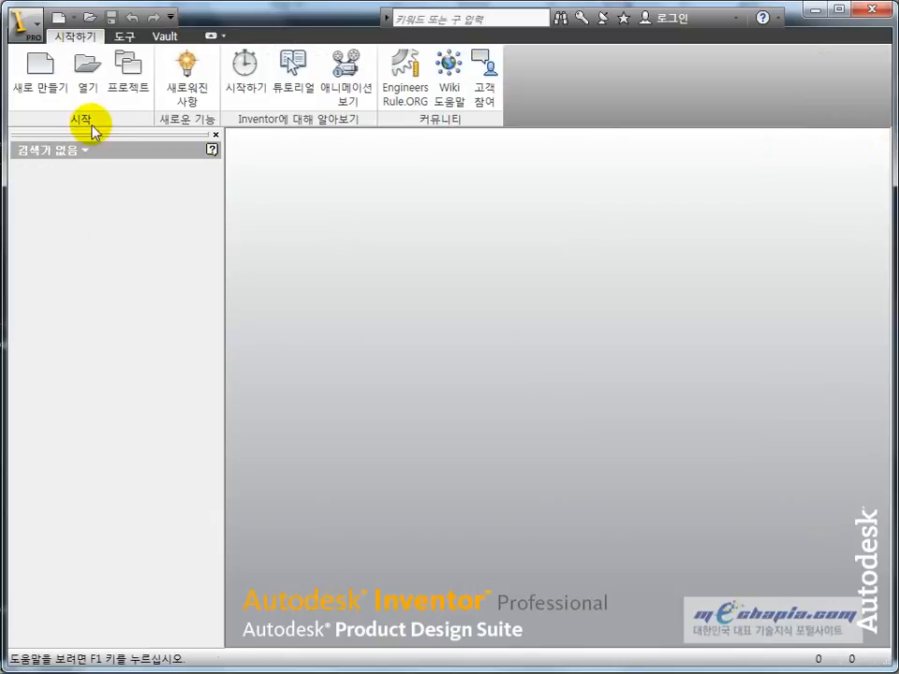
Open the part 판금-2 from the 판금예제(4) folder.
left_click(87, 67)
left_click(423, 241)
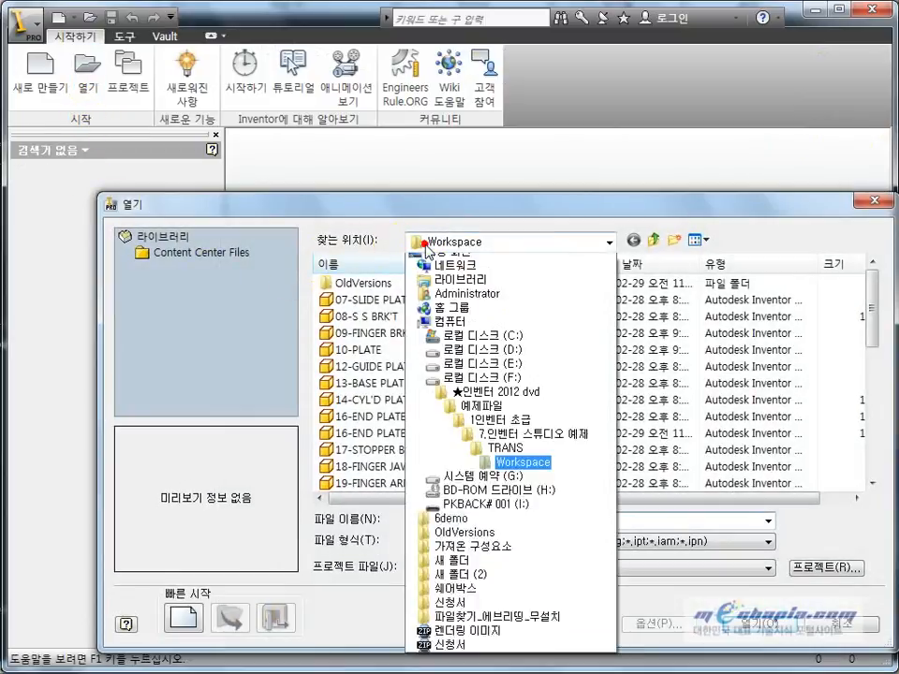
left_click(426, 247)
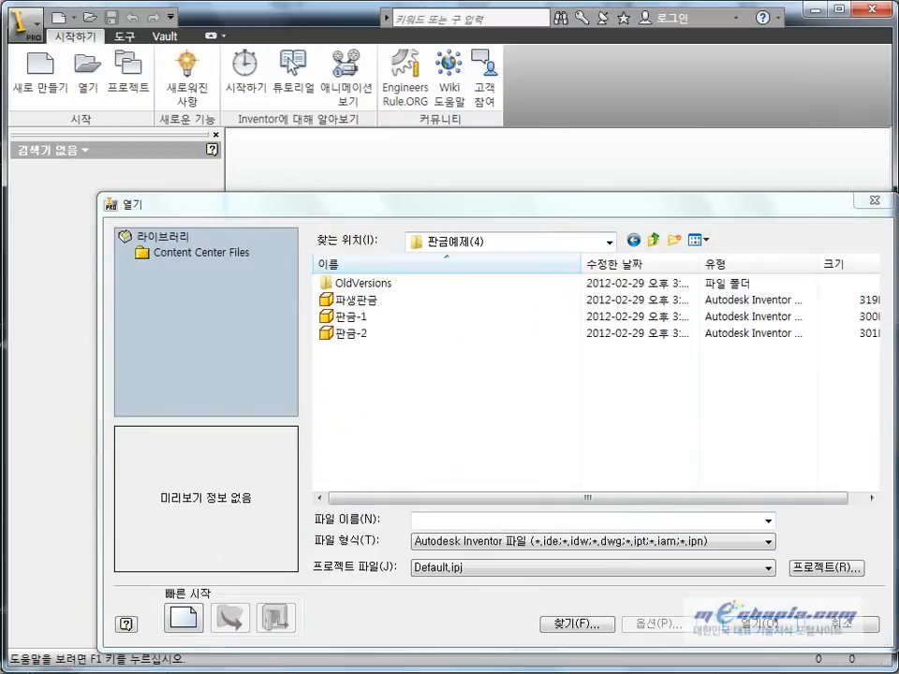
double_click(354, 334)
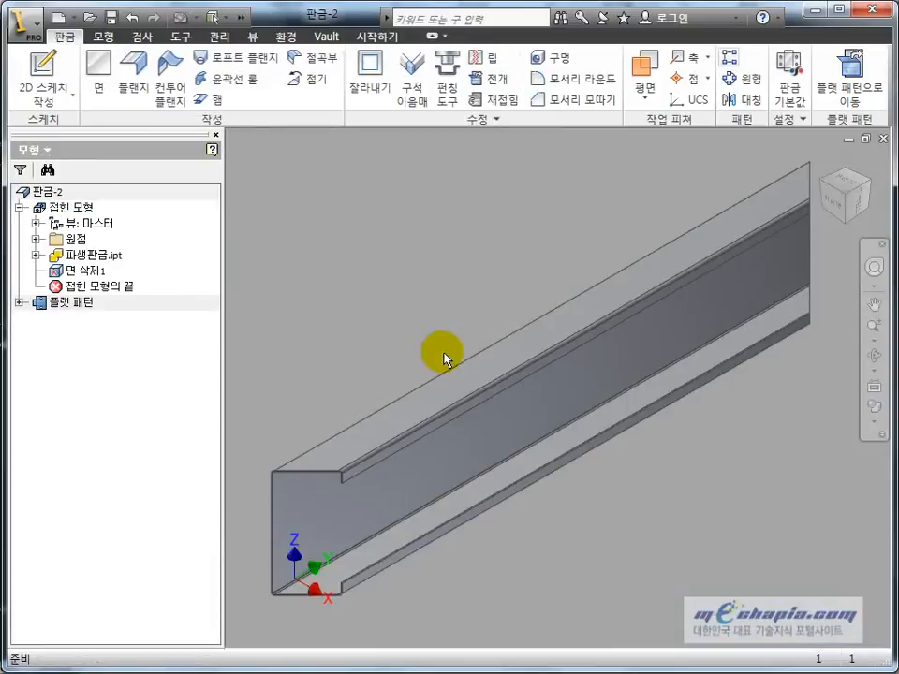
Edit the Delete Face feature 면 삭제1 to keep only the front long frame side along the X axis.
middle_click_drag(441, 357, 261, 305, "shift")
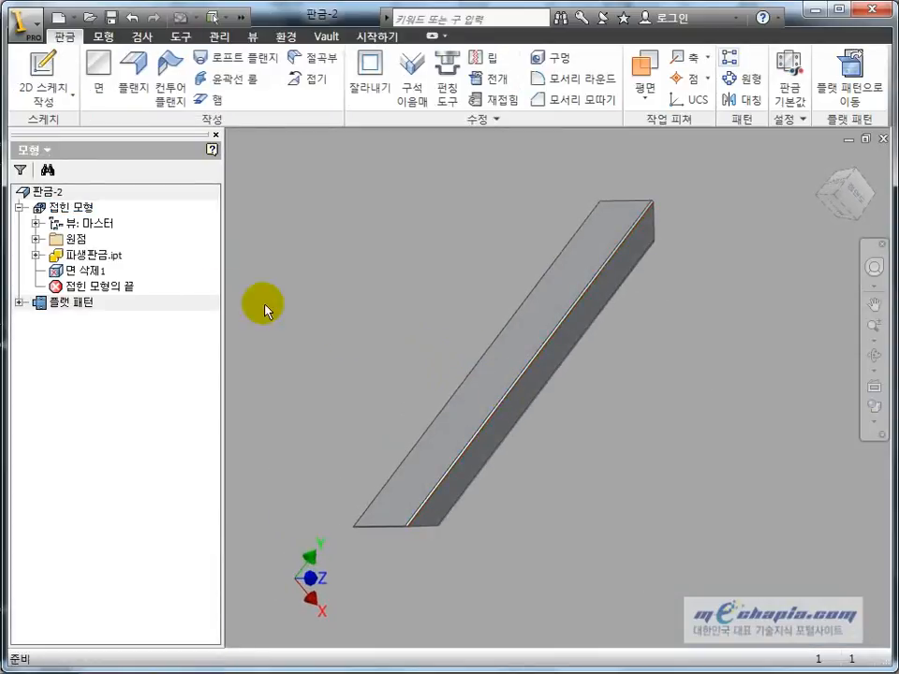
double_click(94, 270)
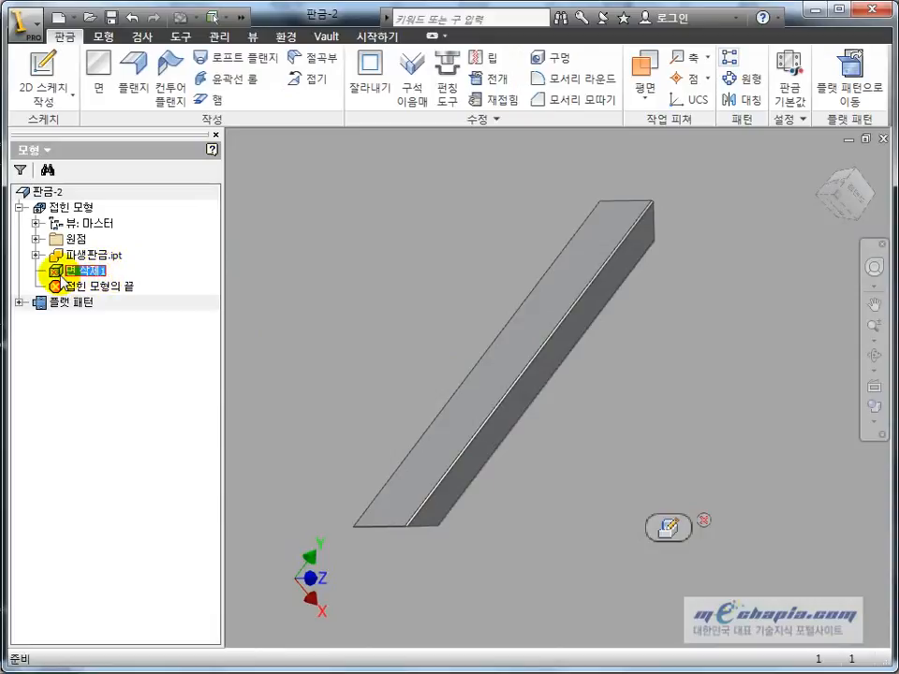
middle_click_drag(619, 387, 559, 370, "shift")
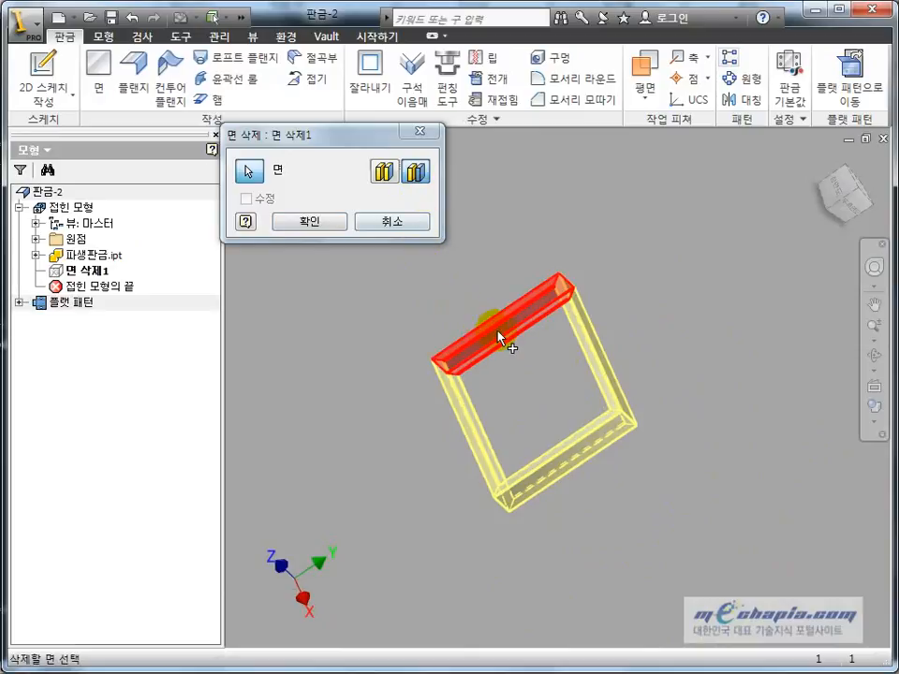
left_click(511, 349)
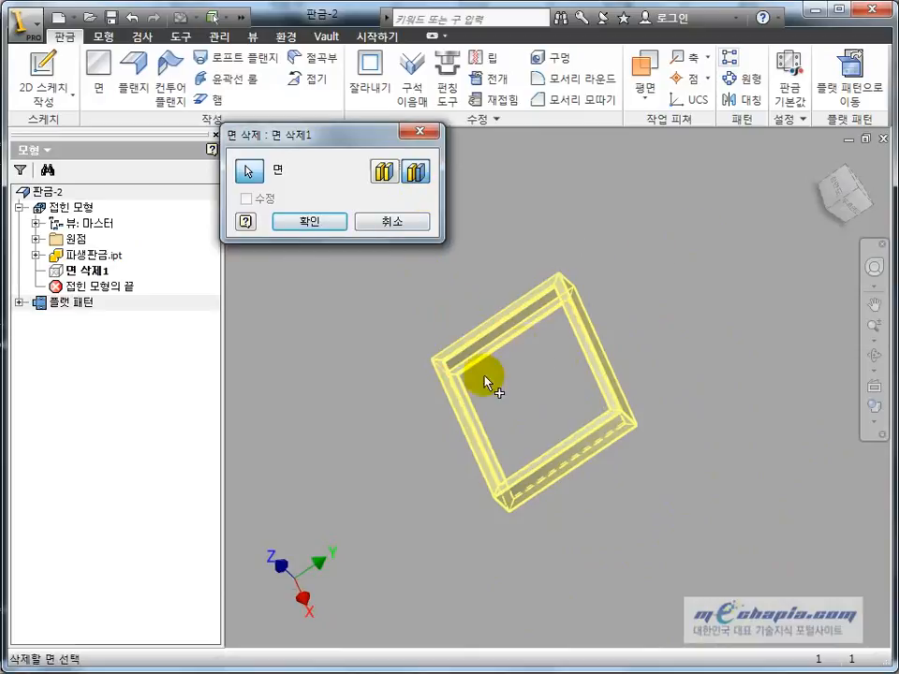
left_click(455, 404)
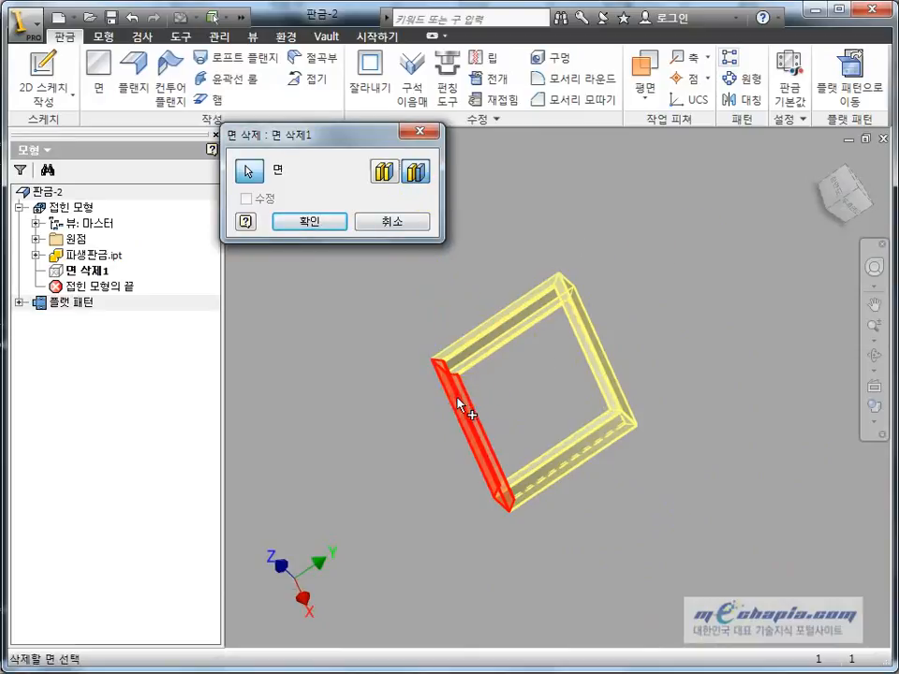
left_click(343, 406)
left_click(335, 234)
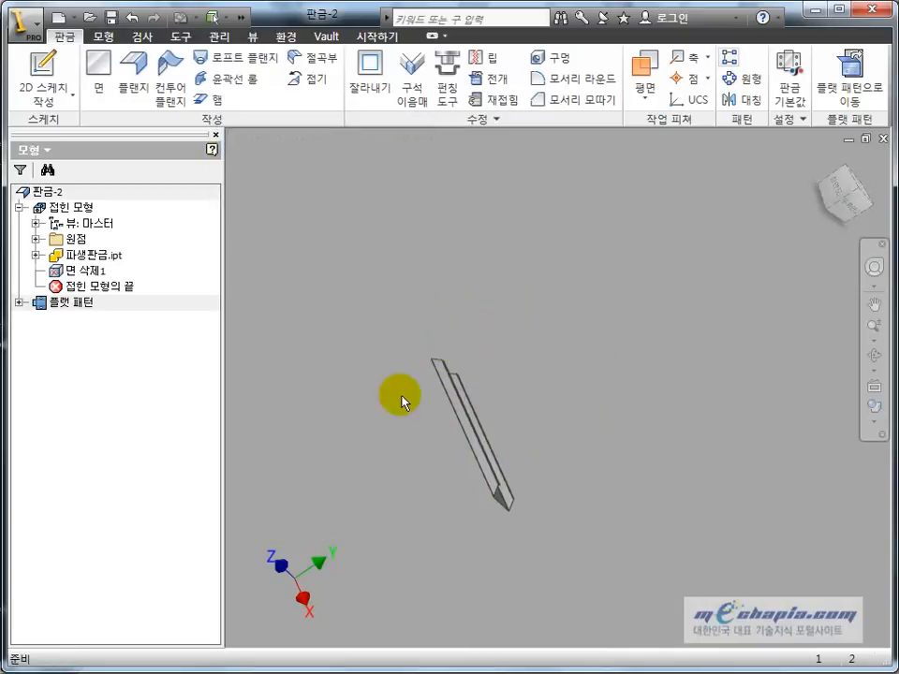
Check the flat pattern of the long channel piece, then return to the folded part and orbit around it.
scroll(528, 367, "down", 5)
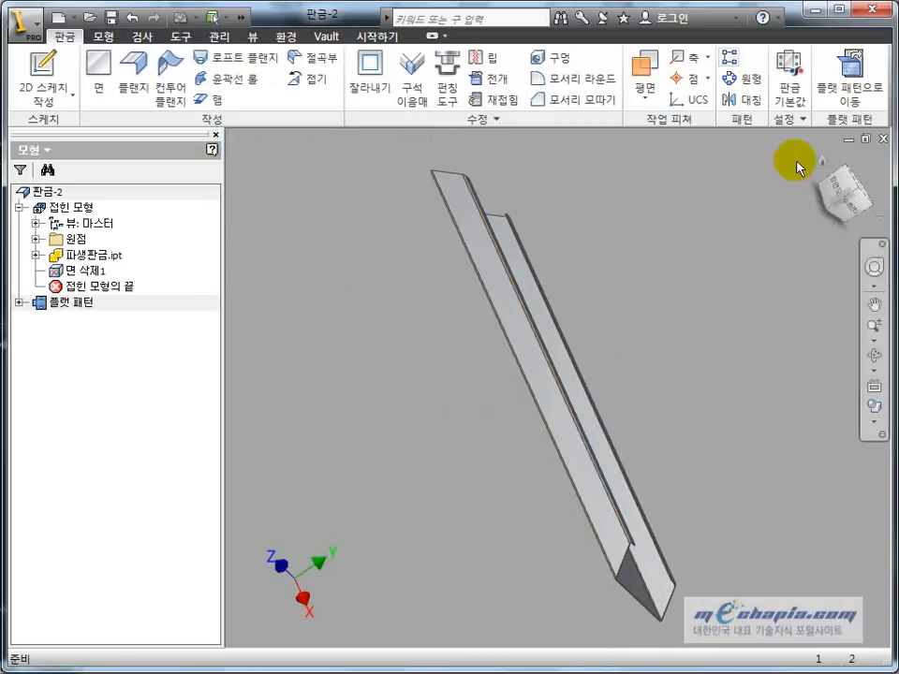
left_click(848, 79)
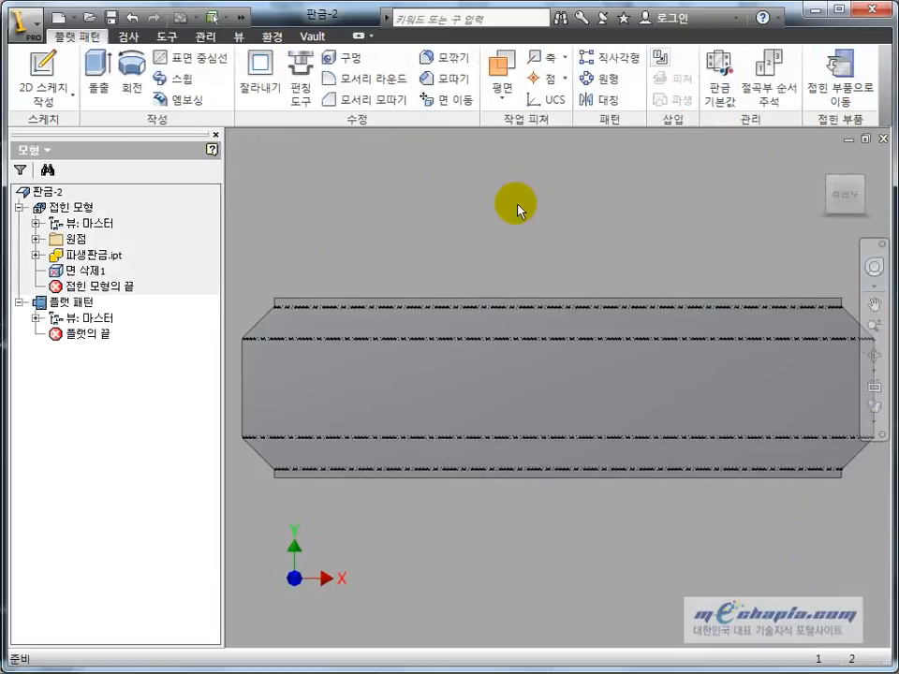
left_click(824, 80)
middle_click_drag(541, 348, 581, 317, "shift")
left_click(659, 285)
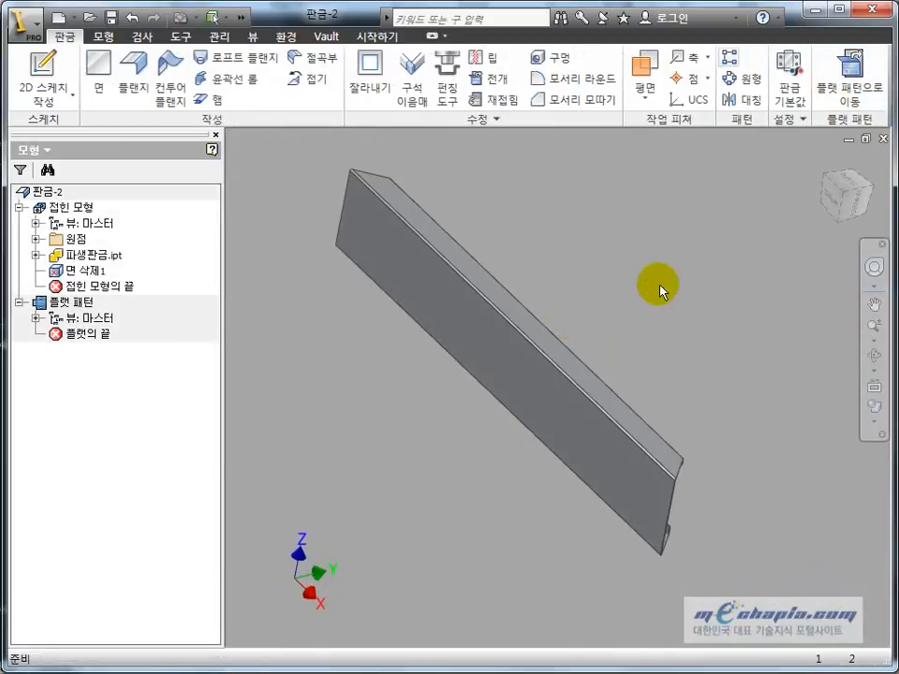
Save the part under the new name 판금-3 in the same folder.
left_click(28, 30)
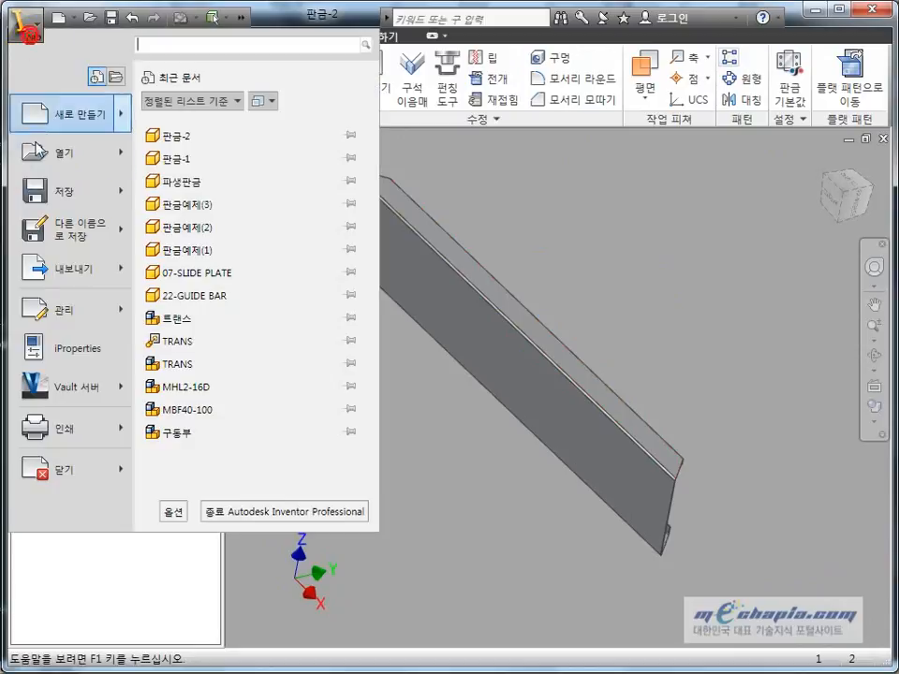
left_click(45, 226)
left_click(446, 554)
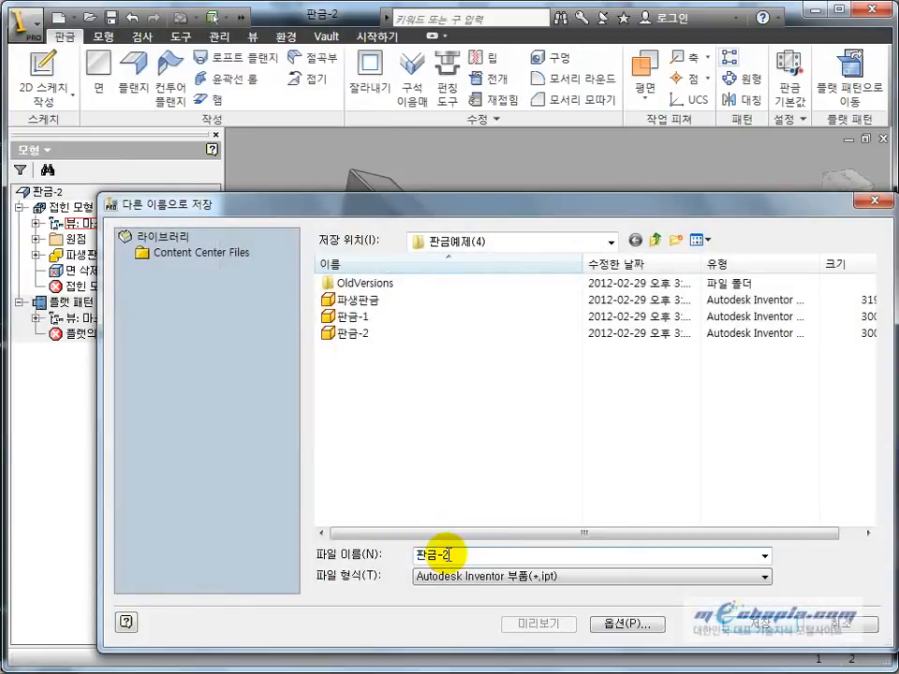
key("BackSpace")
type("3")
key("Return")
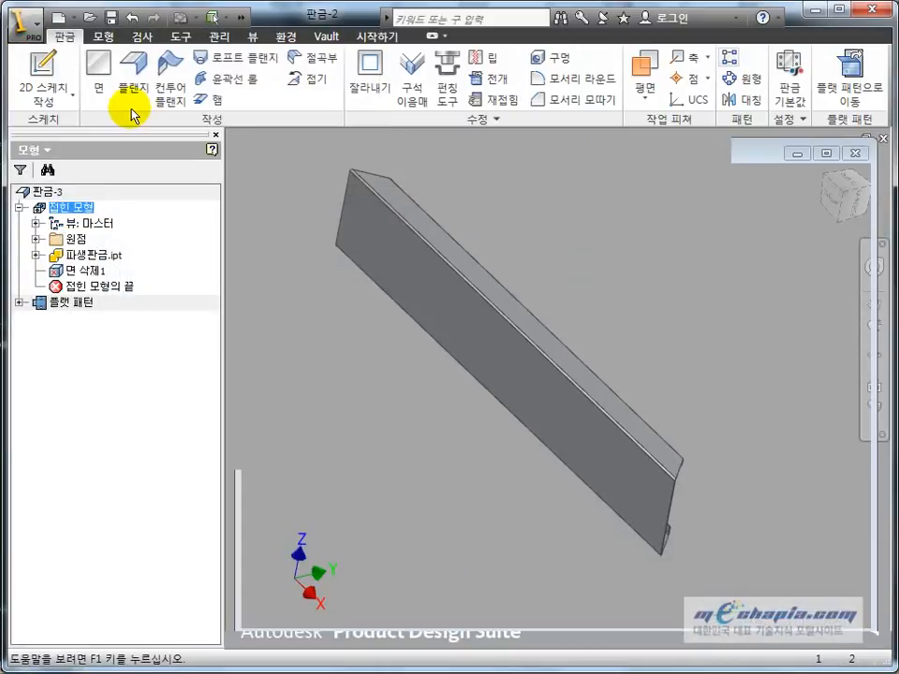
Save a copy of the part as 판금-4 in the same folder, leaving 판금-3 open.
left_click(36, 34)
mouse_move(103, 248)
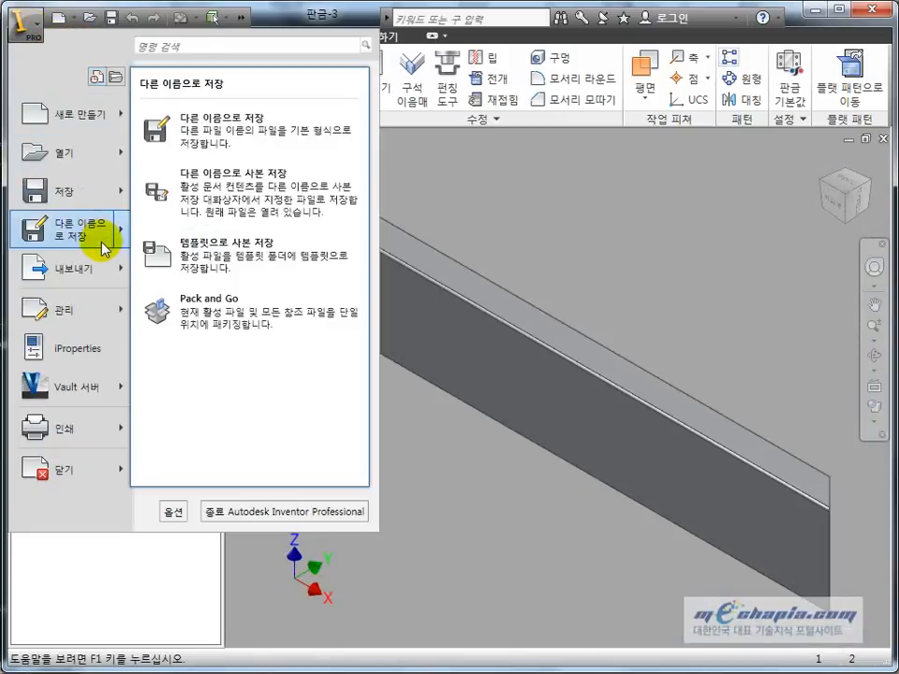
left_click(258, 243)
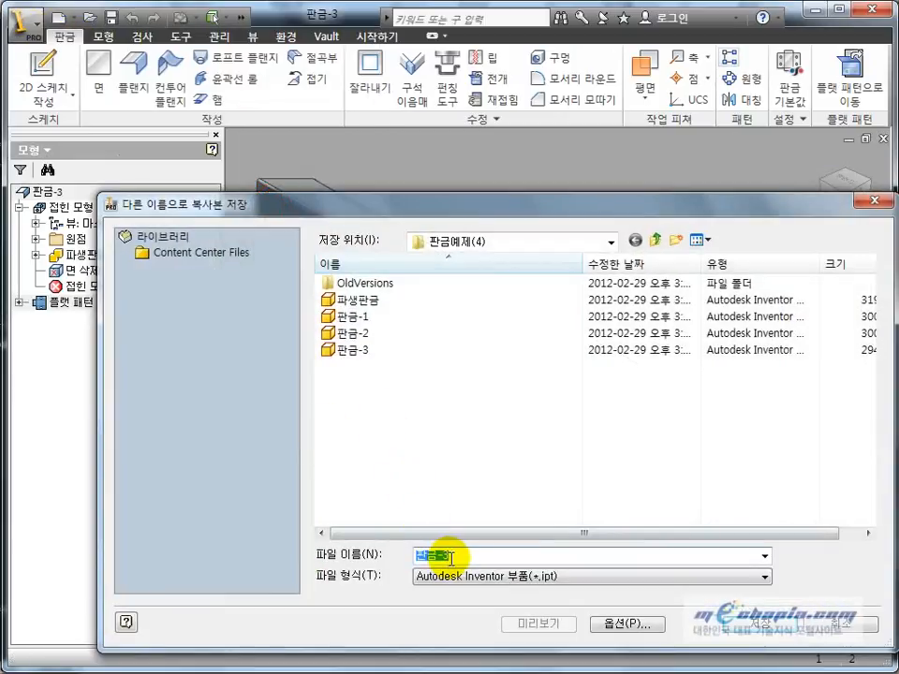
left_click(451, 557)
key("BackSpace")
type("4")
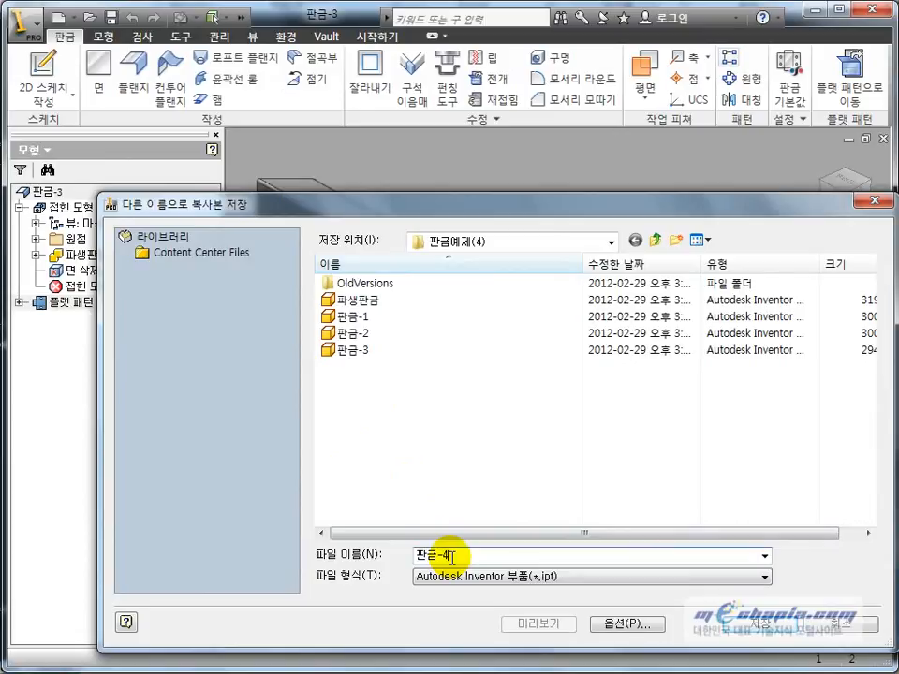
key("Return")
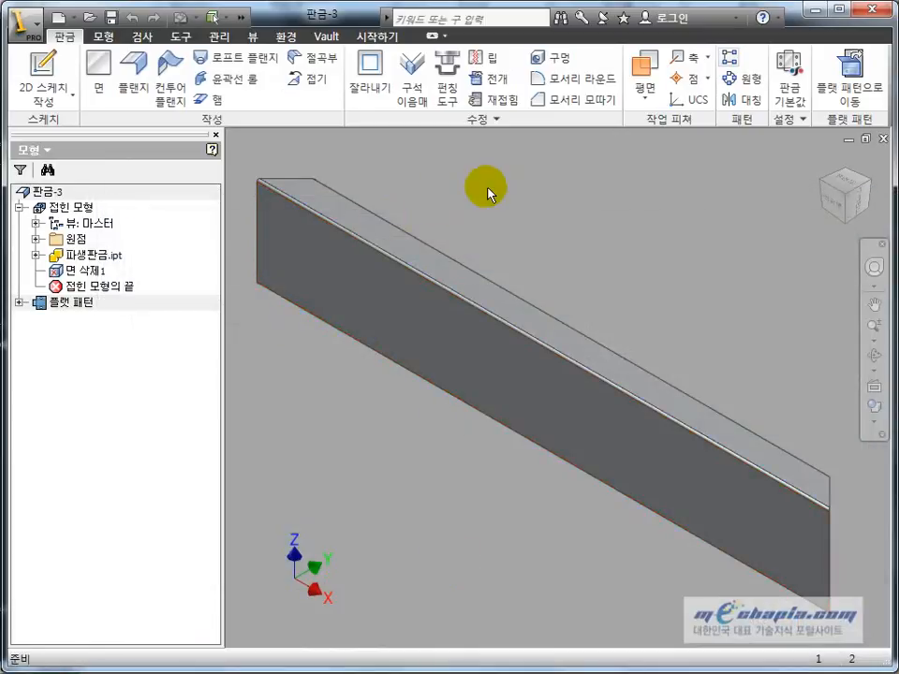
Edit 면 삭제1 in 판금-3 to keep only the opposite long frame side, then save and close the part.
double_click(60, 271)
scroll(384, 370, "down", 3)
middle_click_drag(405, 375, 375, 375, "shift")
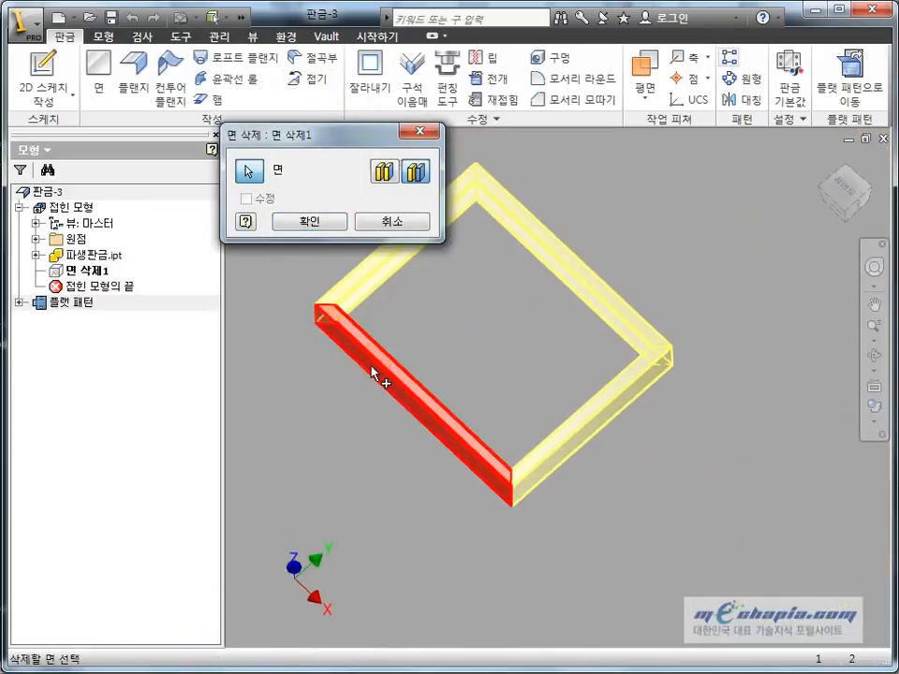
left_click(581, 279, "ctrl")
left_click(333, 226)
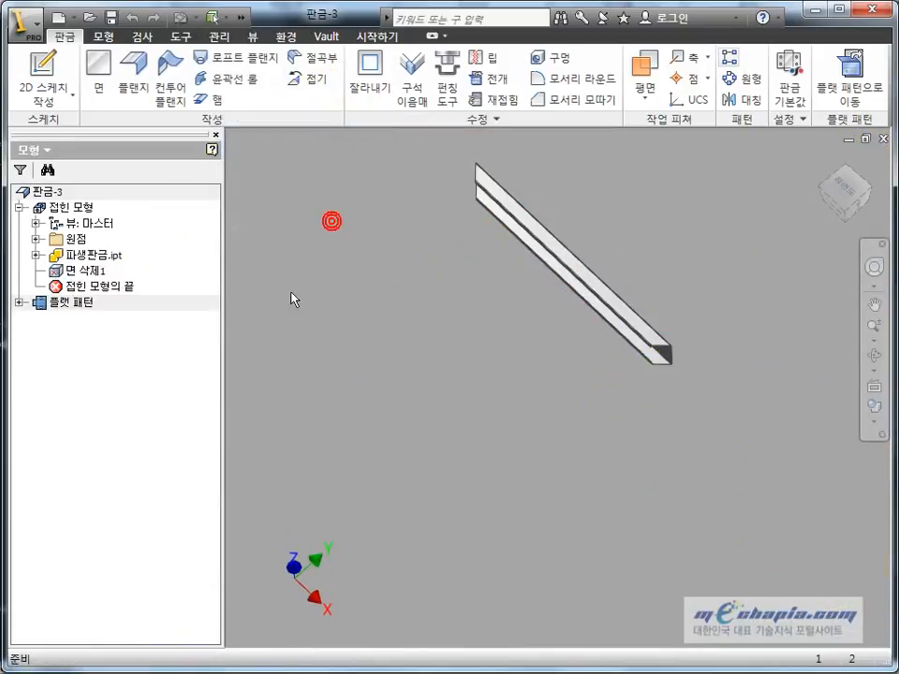
left_click(881, 137)
Open 판금-4 and edit 면 삭제1 to keep only the short frame side at the positive X end.
left_click(87, 71)
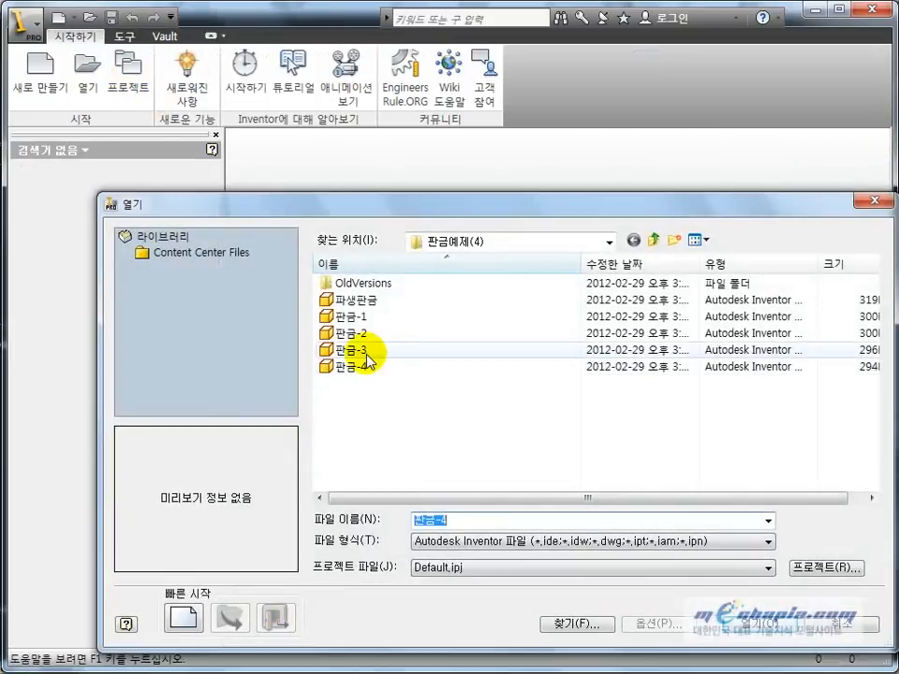
double_click(353, 368)
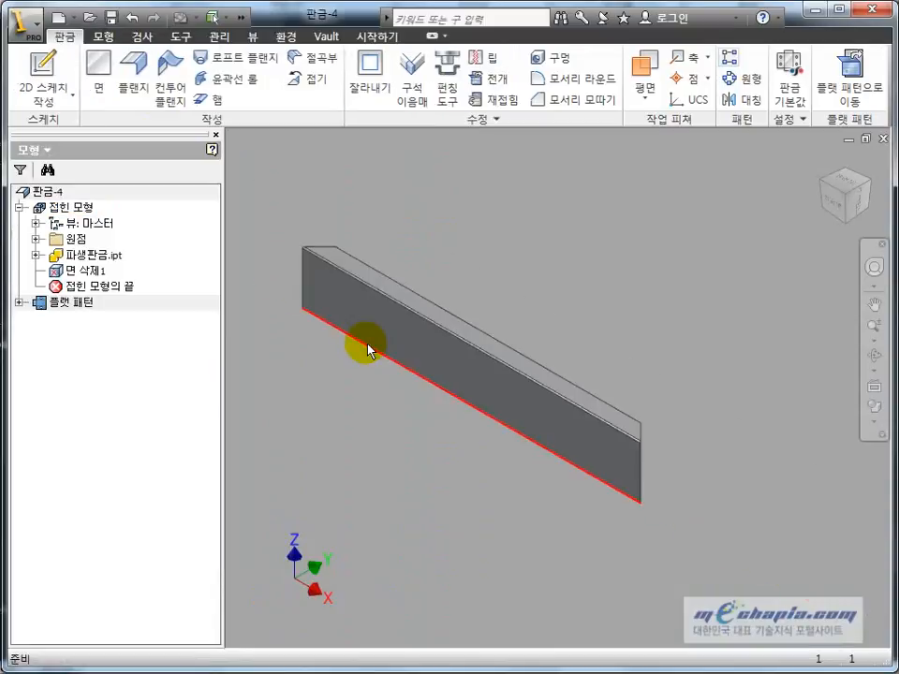
double_click(85, 270)
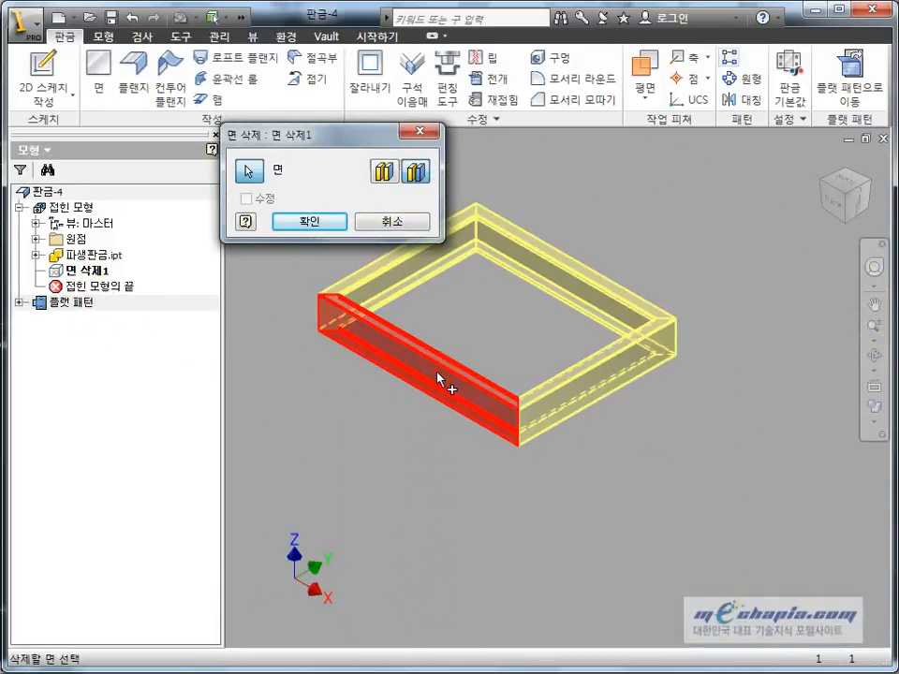
left_click(312, 223)
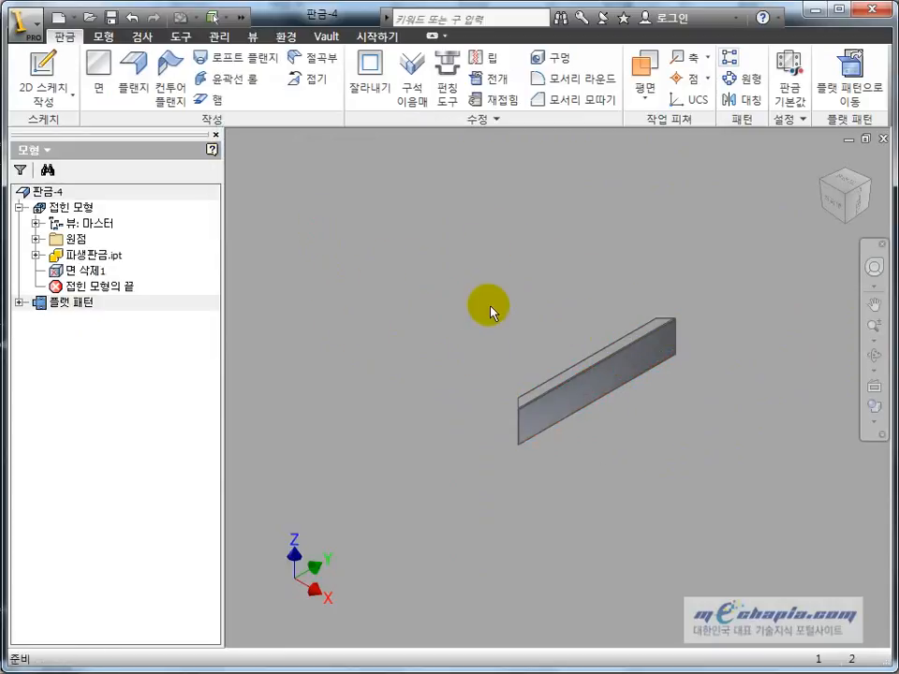
Inspect the short channel piece from several directions, then save and close the part.
middle_click(490, 306)
middle_click_drag(490, 306, 573, 347, "shift")
middle_click_drag(623, 322, 367, 335, "shift")
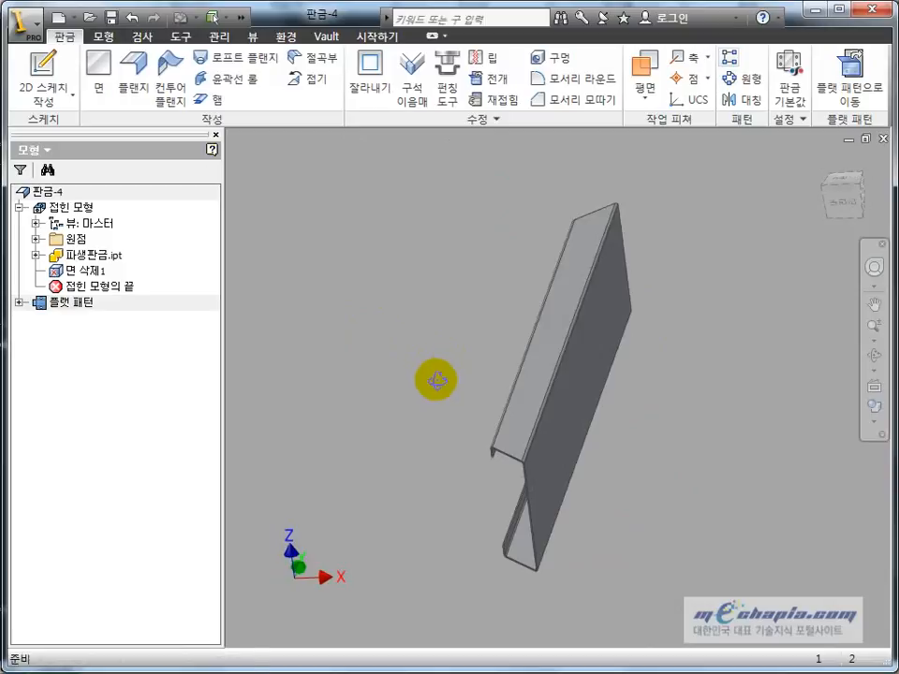
middle_click_drag(435, 380, 419, 393, "shift")
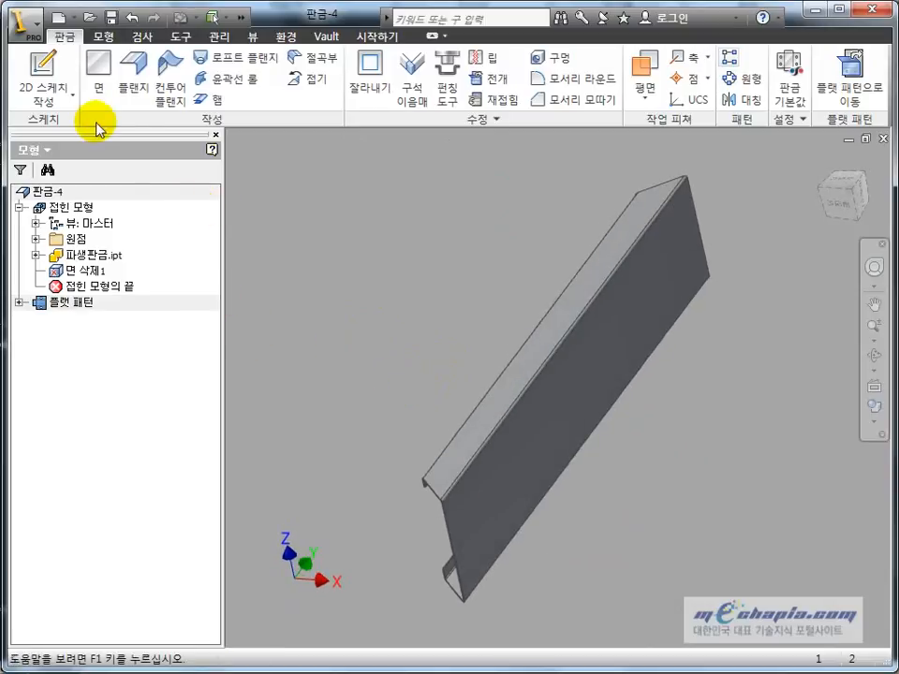
left_click(881, 142)
Preview 파생판금 and the four derived parts 판금-1 to 판금-4 in the file-opening dialog to compare the pieces.
left_click(87, 73)
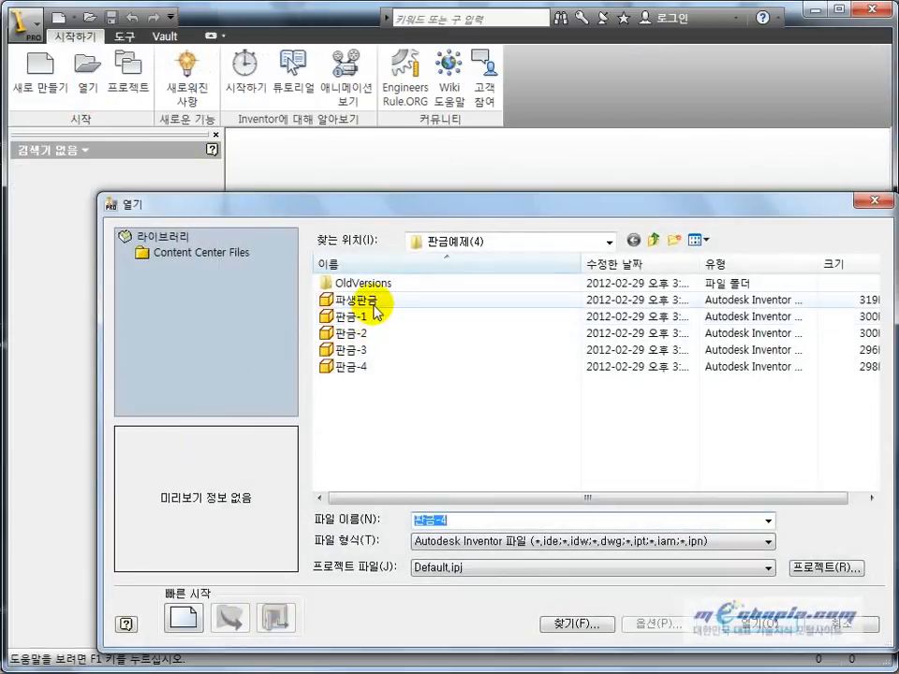
left_click(367, 302)
left_click(363, 317)
left_click(358, 332)
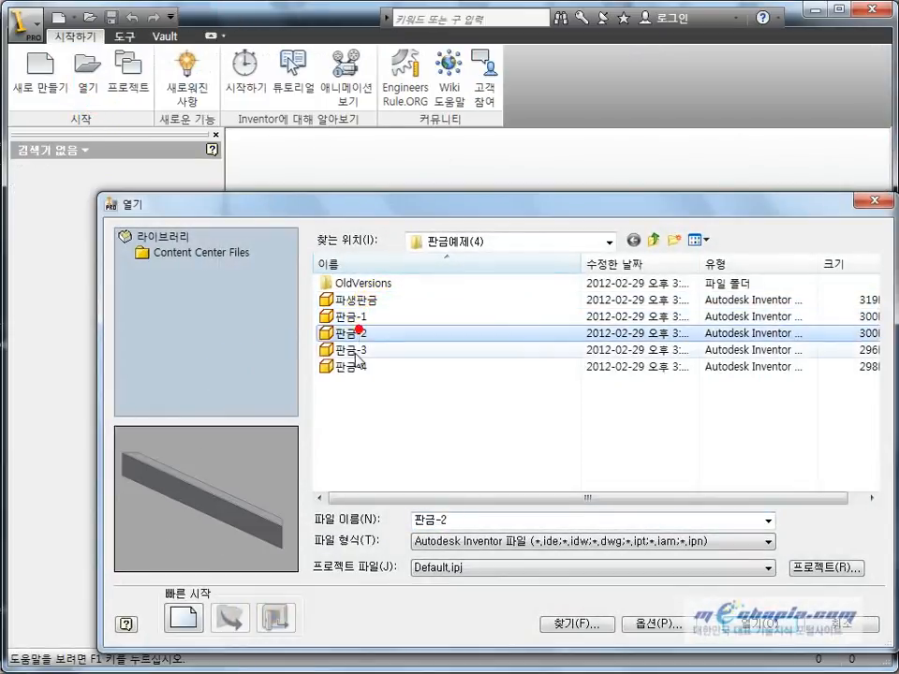
left_click(350, 349)
left_click(353, 366)
left_click(345, 317)
left_click(356, 334)
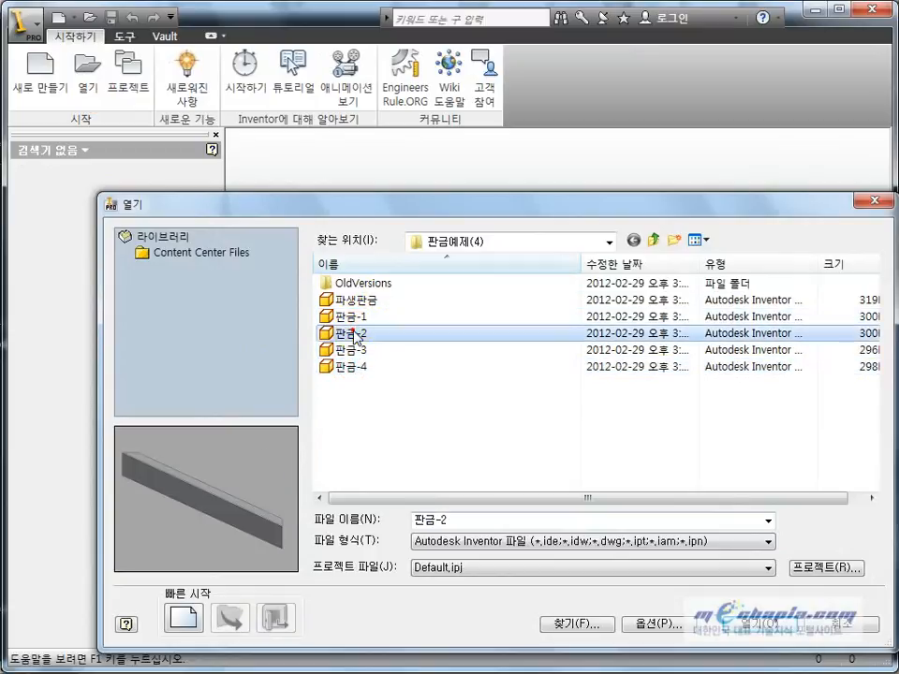
left_click(348, 349)
left_click(344, 366)
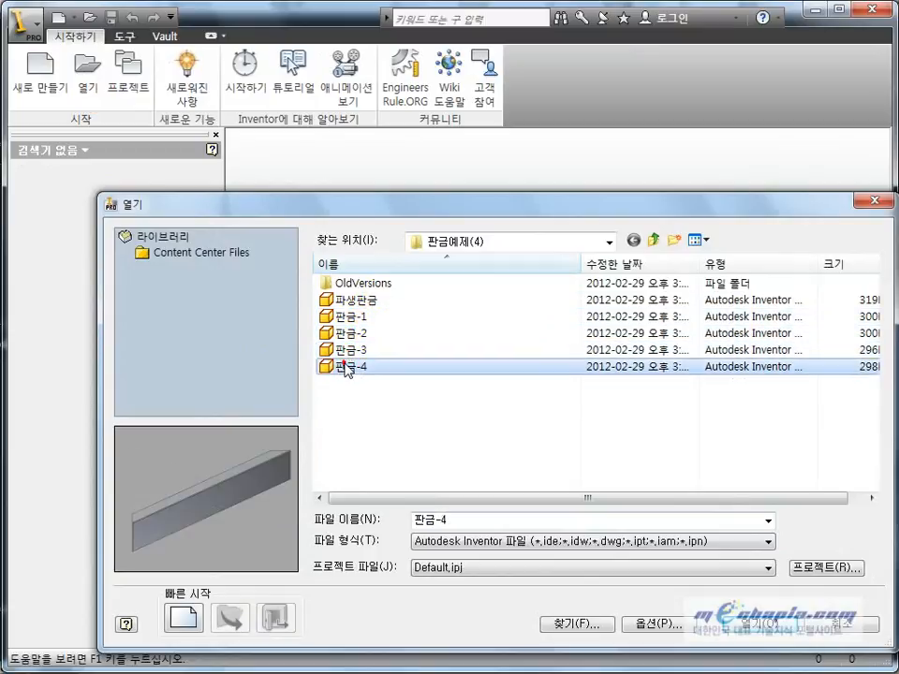
Open 파생판금 and edit 스케치1 under 면1, setting the base rectangle's horizontal dimension to 1200 mm.
double_click(367, 303)
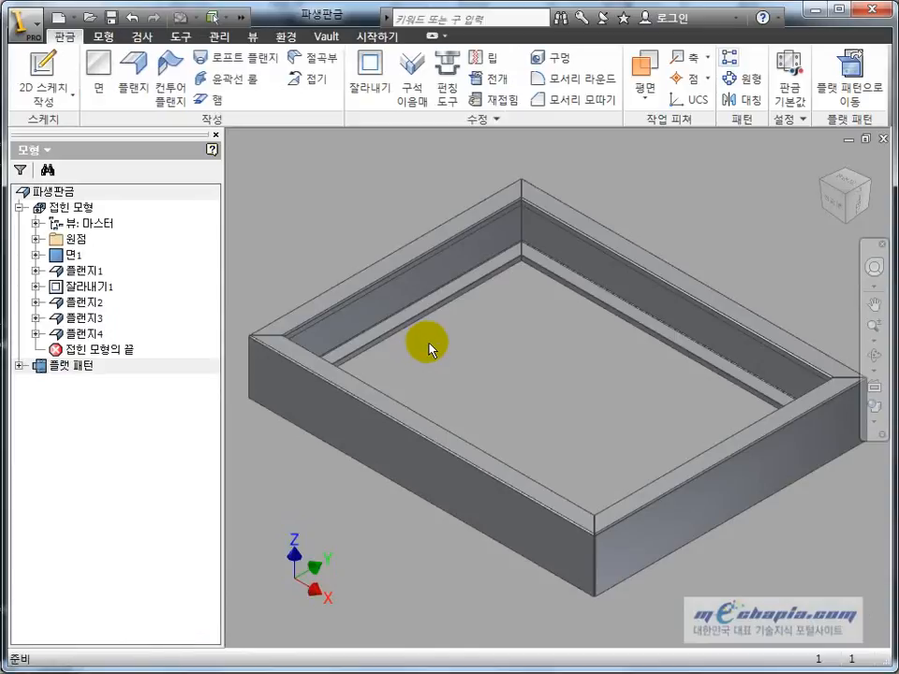
left_click(36, 255)
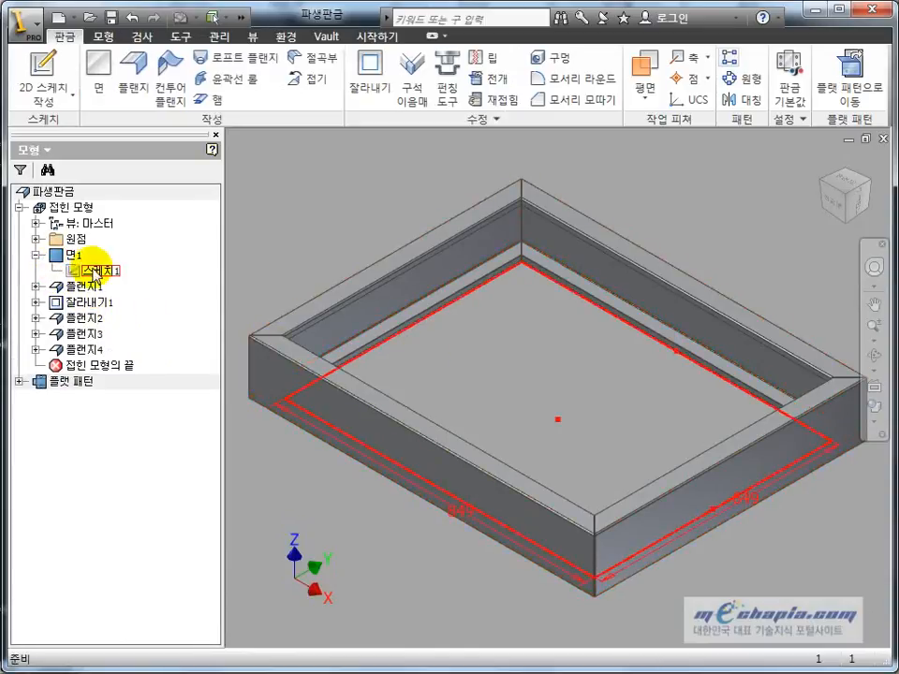
double_click(96, 271)
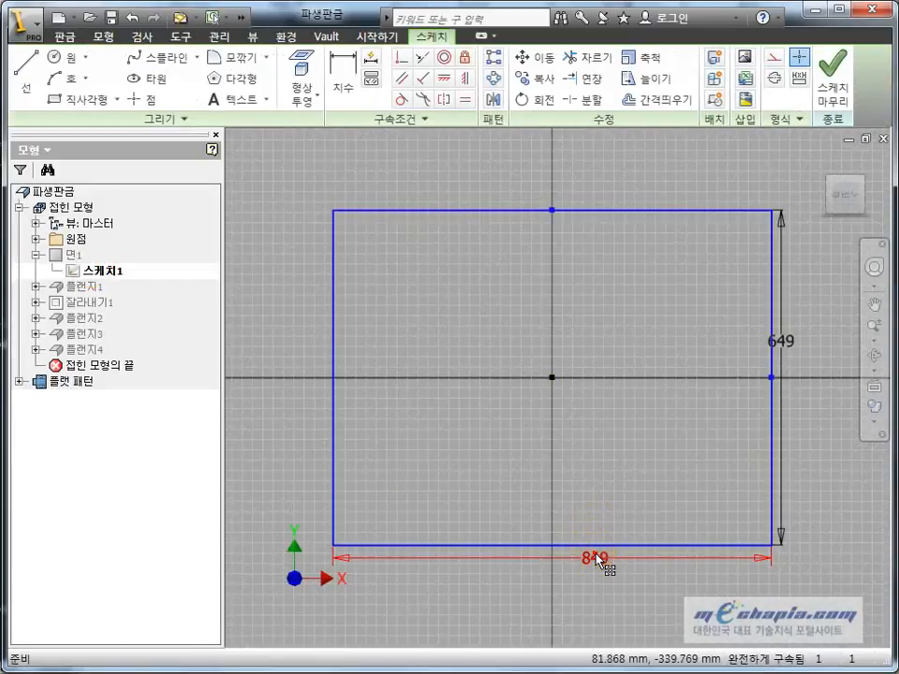
double_click(597, 559)
type("1200")
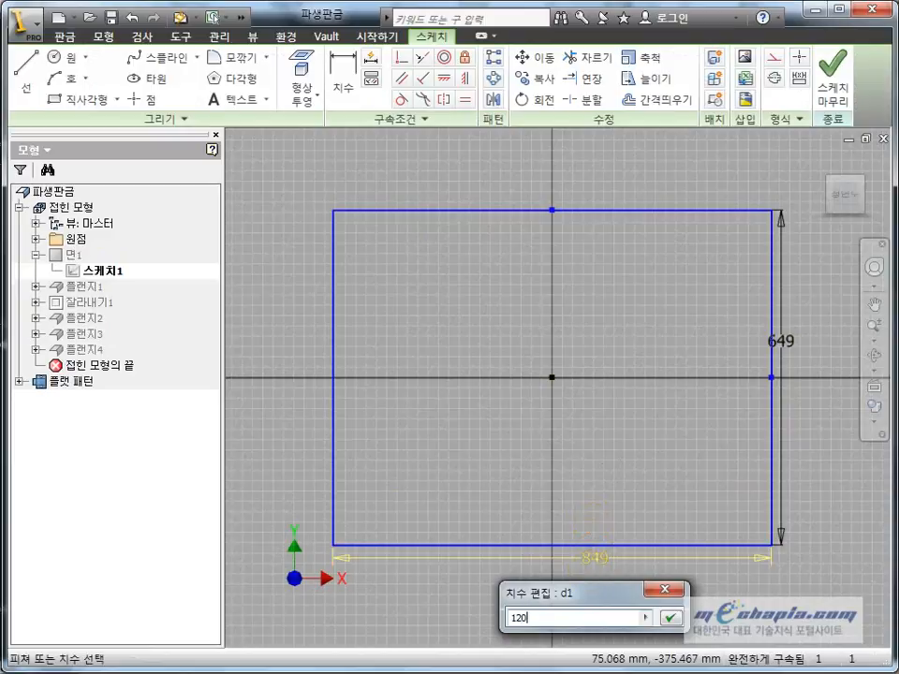
key("Return")
Set the base rectangle's vertical dimension to 500 mm and finish the sketch to rebuild the frame.
scroll(586, 566, "down", 4)
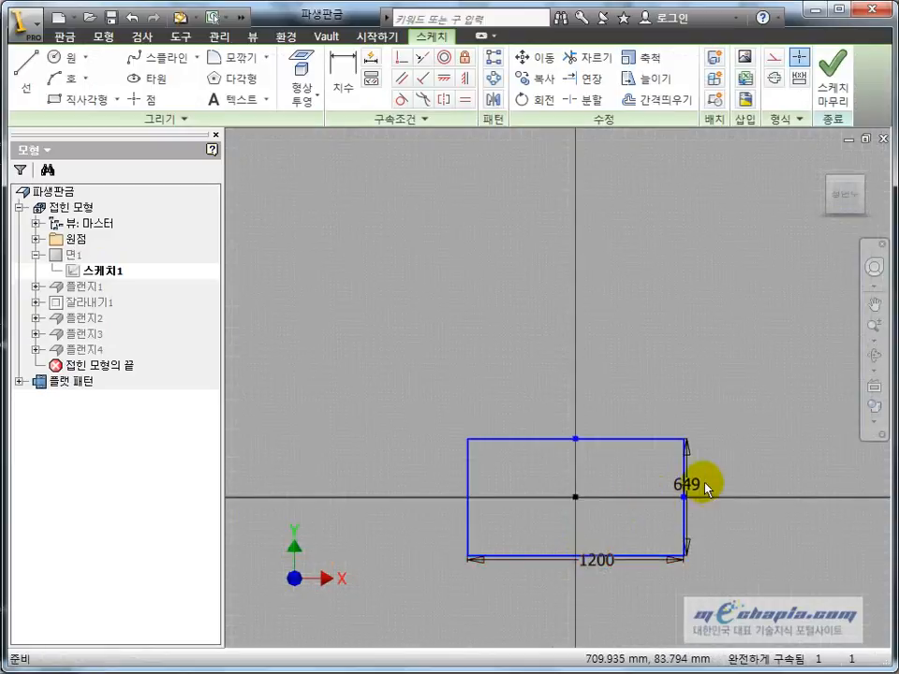
double_click(692, 490)
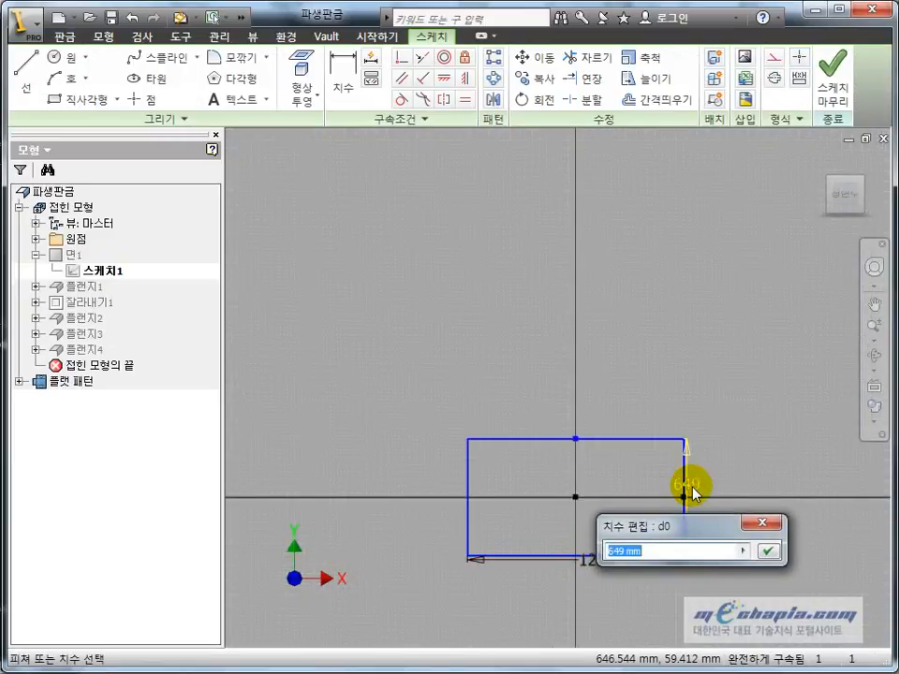
type("500")
key("Return")
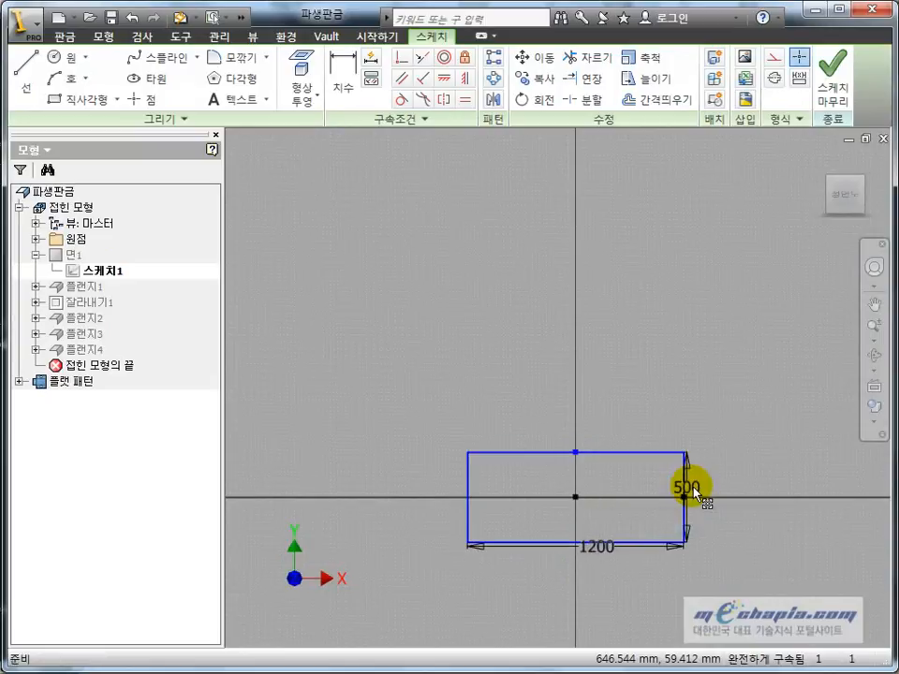
left_click(840, 93)
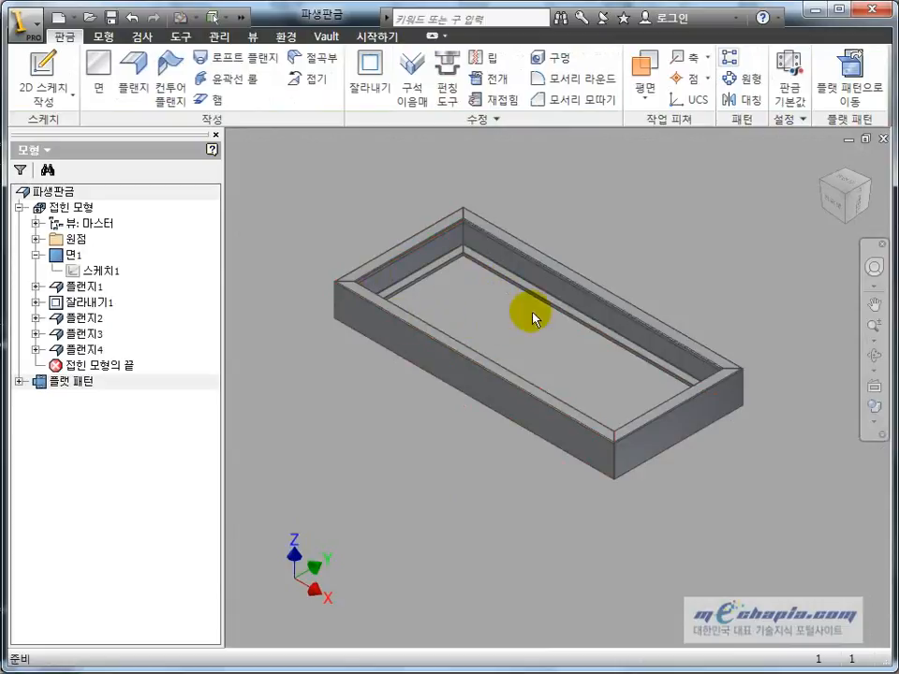
left_click(356, 156)
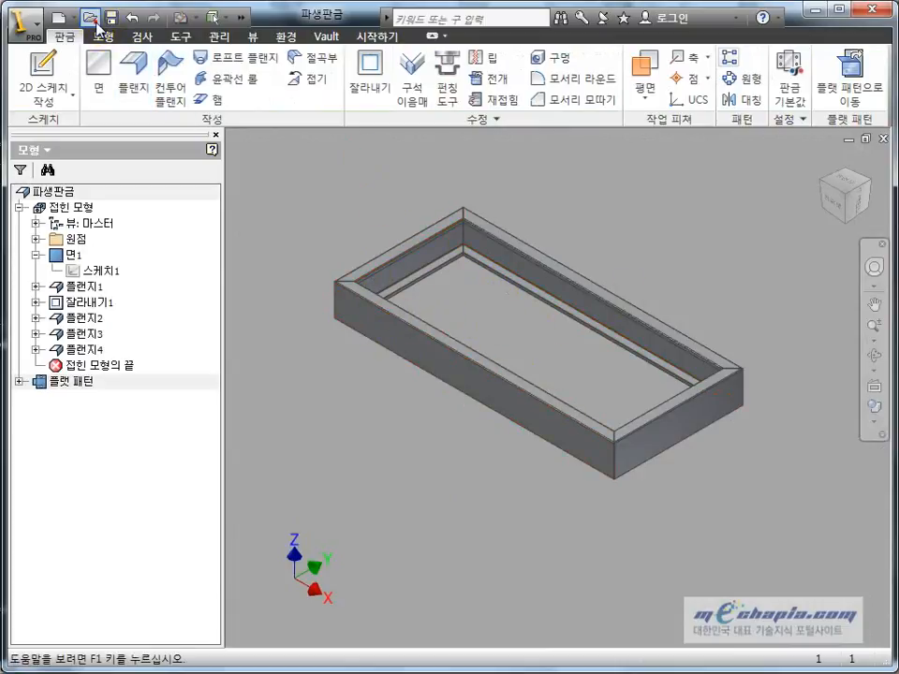
Open the derived part 판금-1 and update it to match the resized source frame.
left_click(91, 18)
double_click(359, 319)
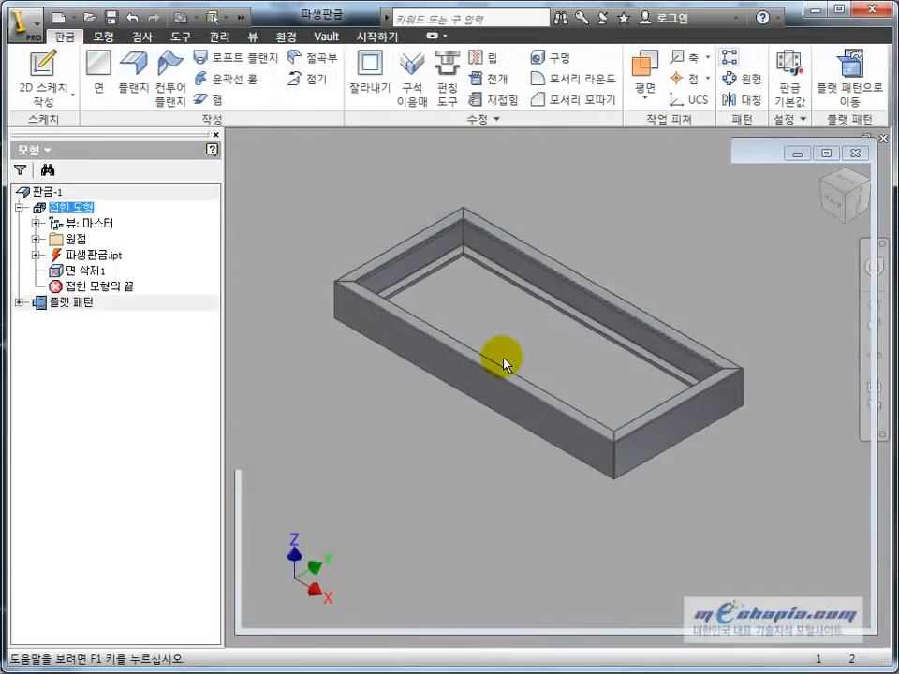
scroll(495, 353, "up", 4)
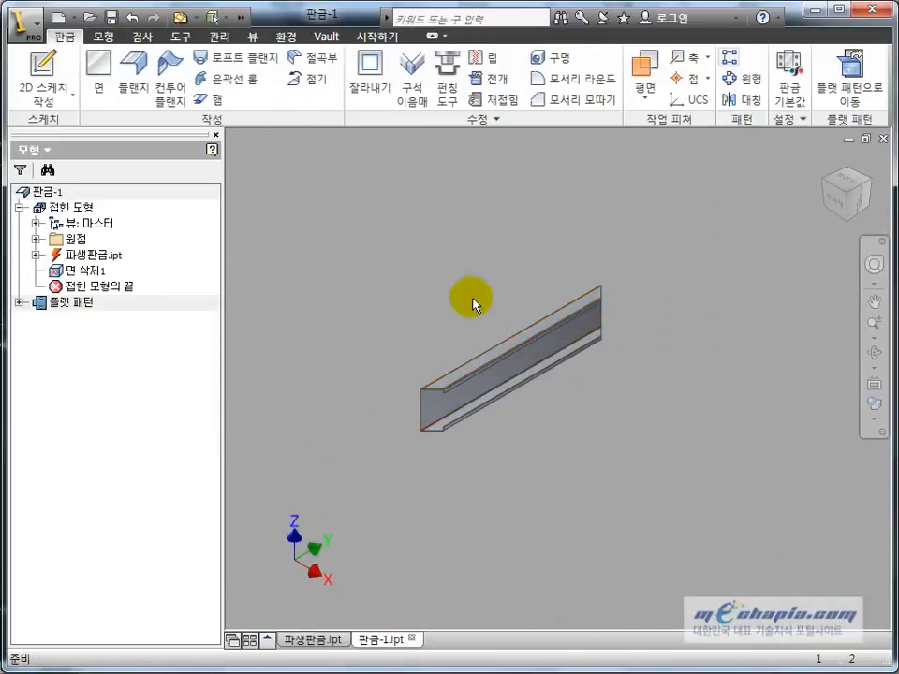
left_click(184, 20)
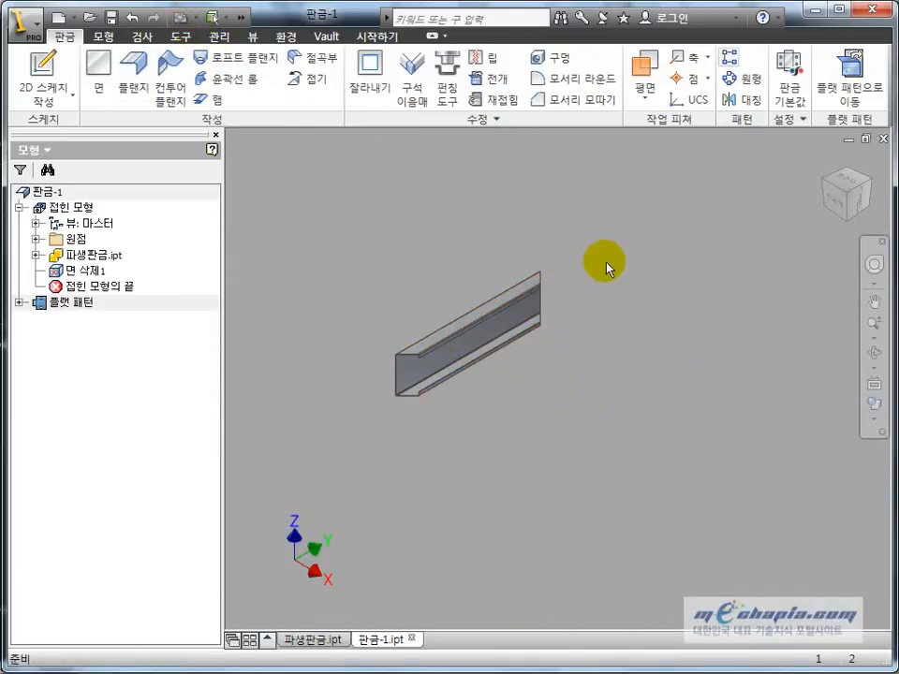